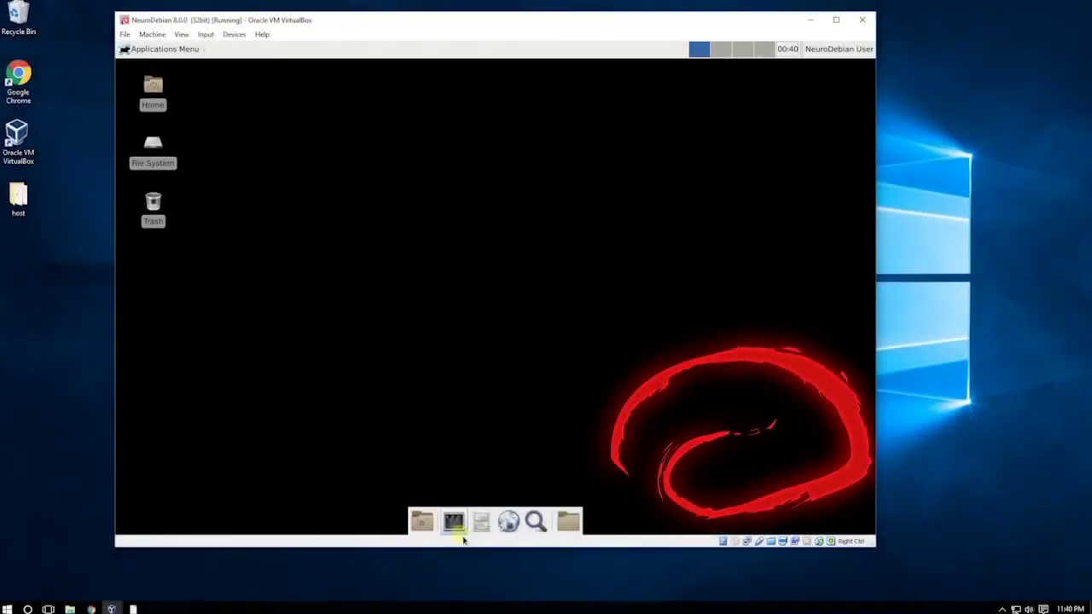
- Launch Ginkgo CADx from the Applications menu under Graphics
{"action": "left_click", "coordinate": [147, 53]}
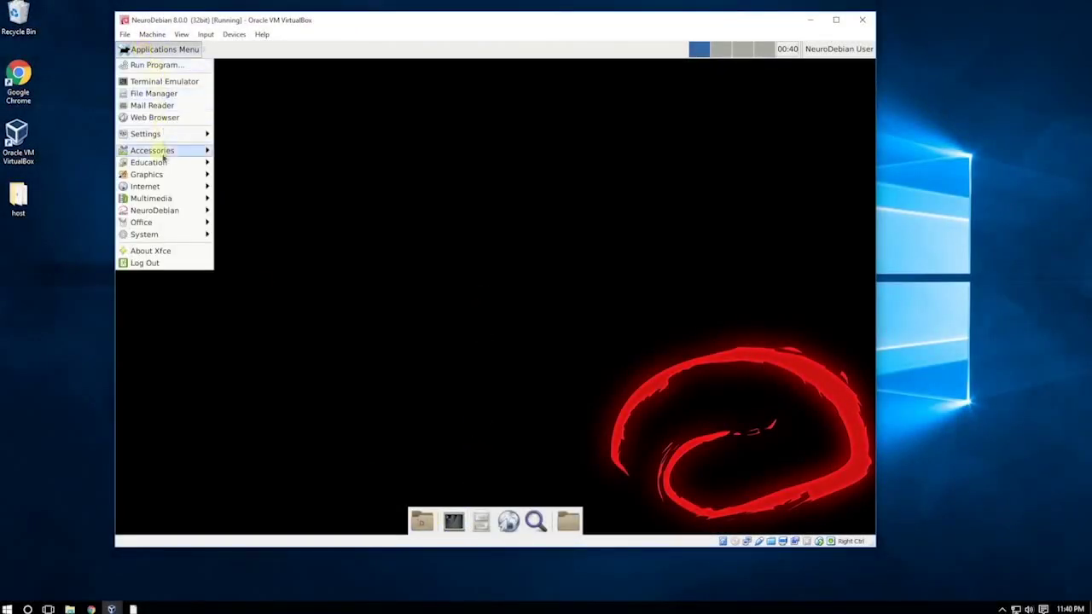
{"action": "mouse_move", "coordinate": [162, 180]}
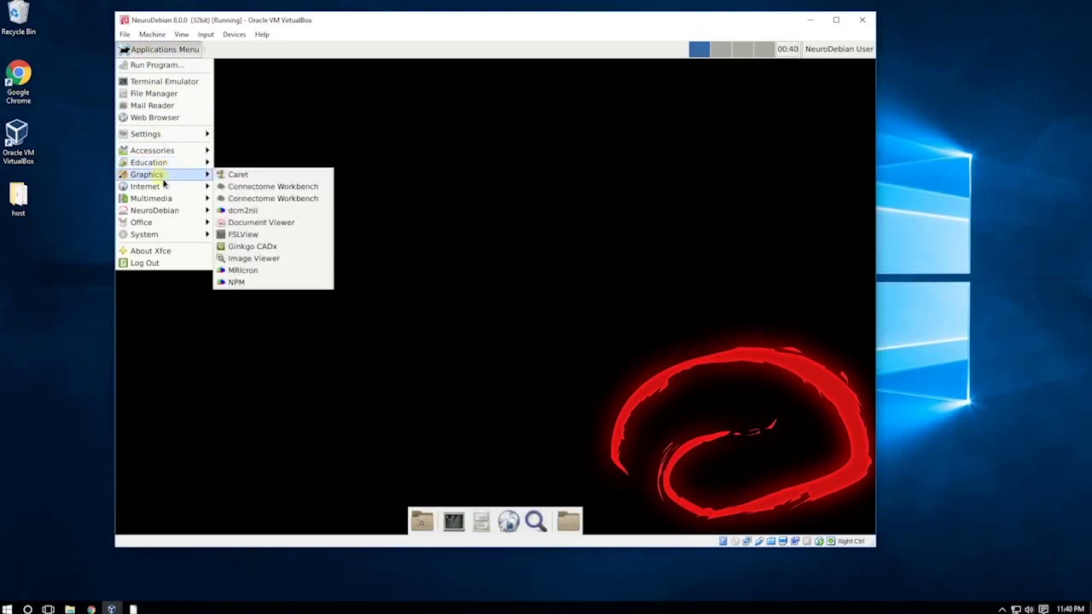
{"action": "left_click", "coordinate": [264, 246]}
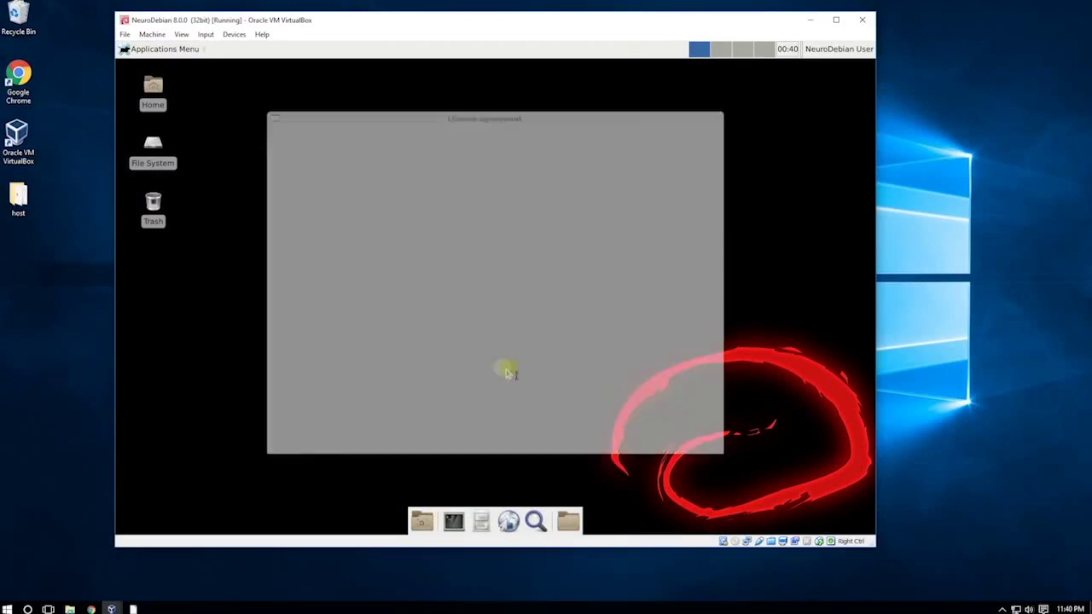
{"action": "left_click", "coordinate": [524, 439]}
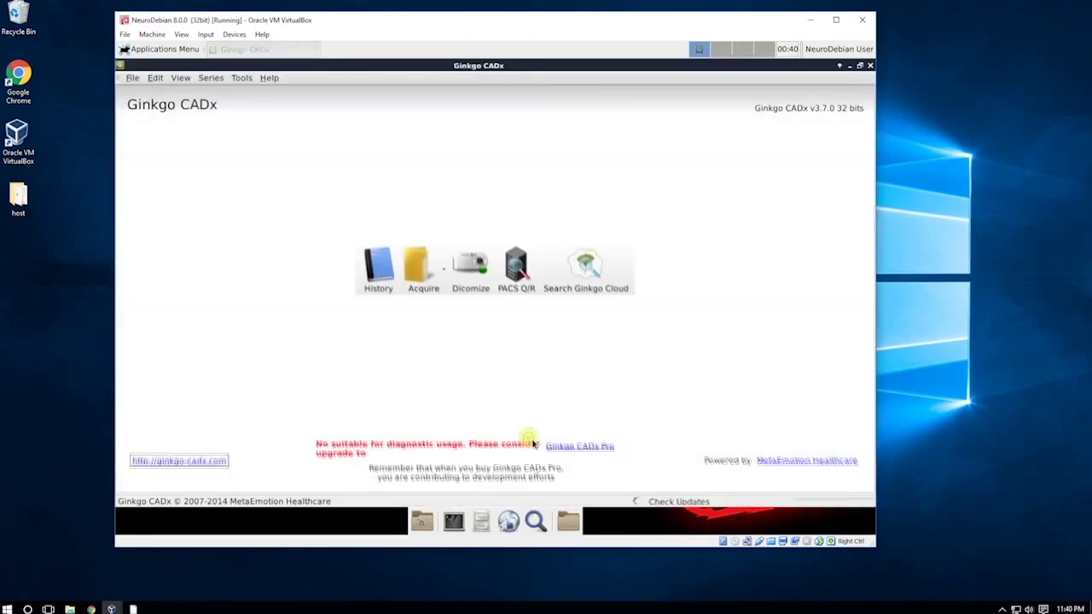
{"action": "left_click", "coordinate": [154, 78]}
{"action": "left_click", "coordinate": [155, 81]}
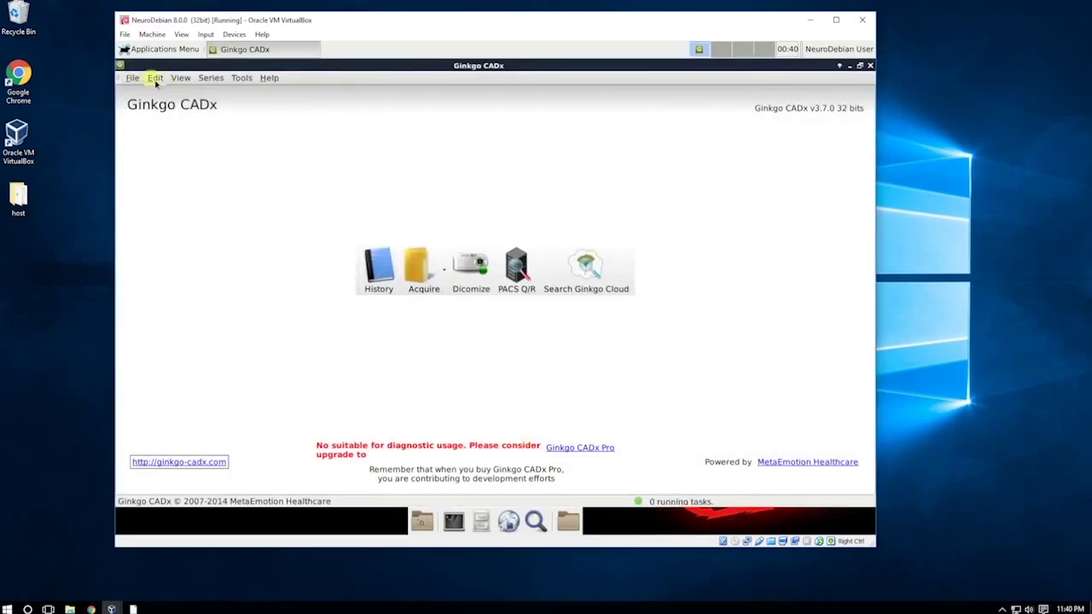
{"action": "left_click", "coordinate": [241, 79]}
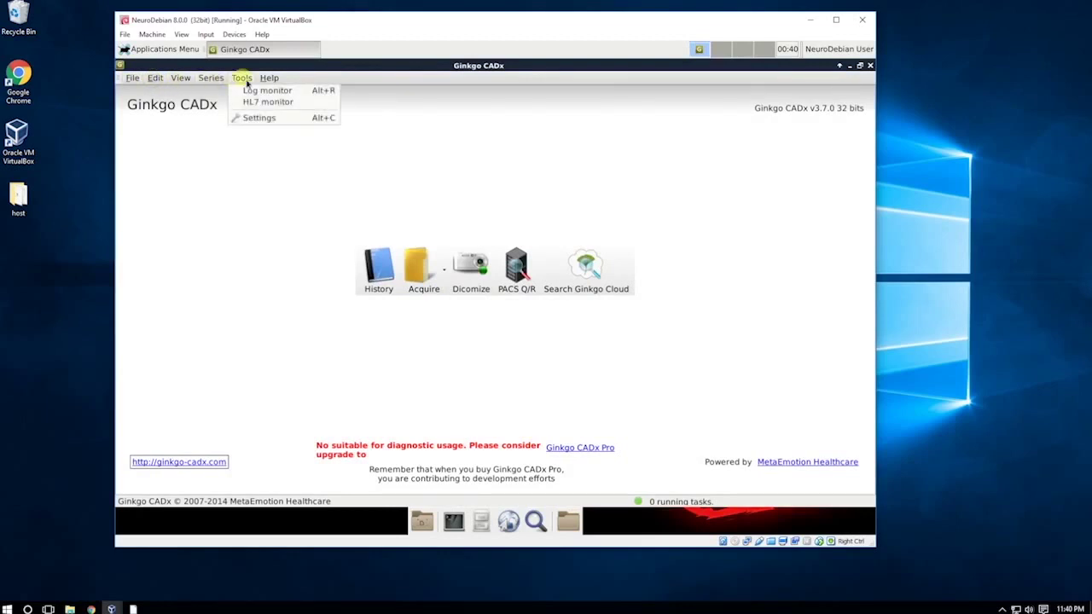
{"action": "left_click", "coordinate": [254, 118]}
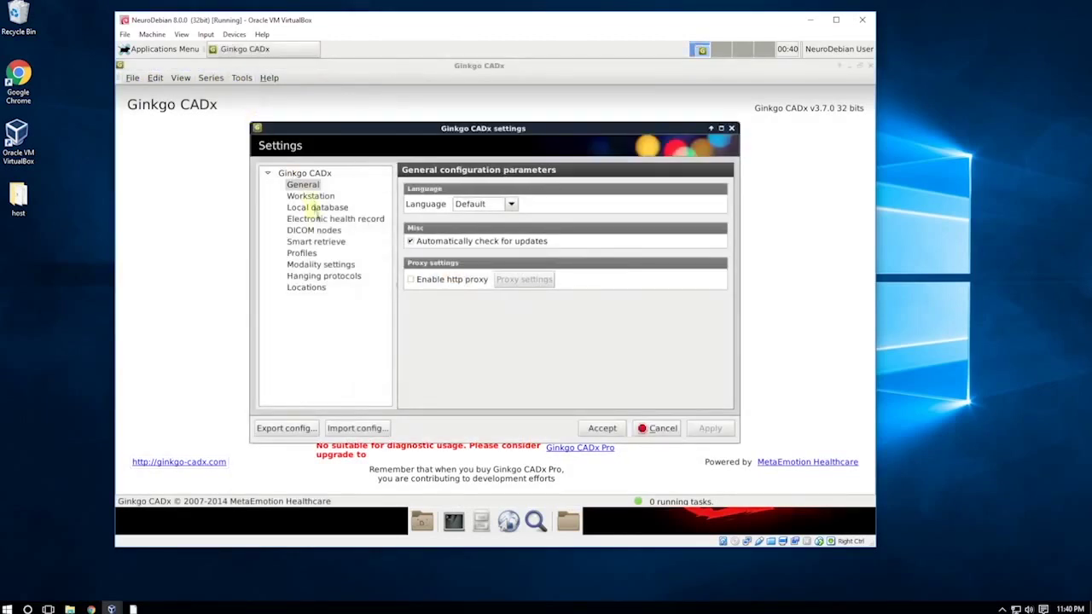
{"action": "left_click", "coordinate": [317, 232]}
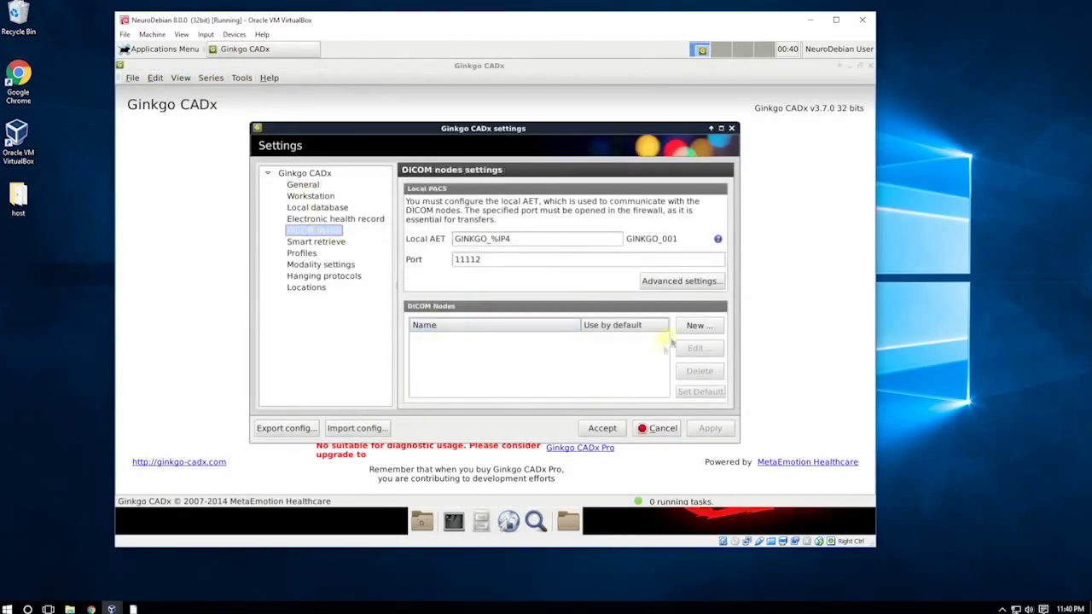
{"action": "left_click", "coordinate": [695, 329]}
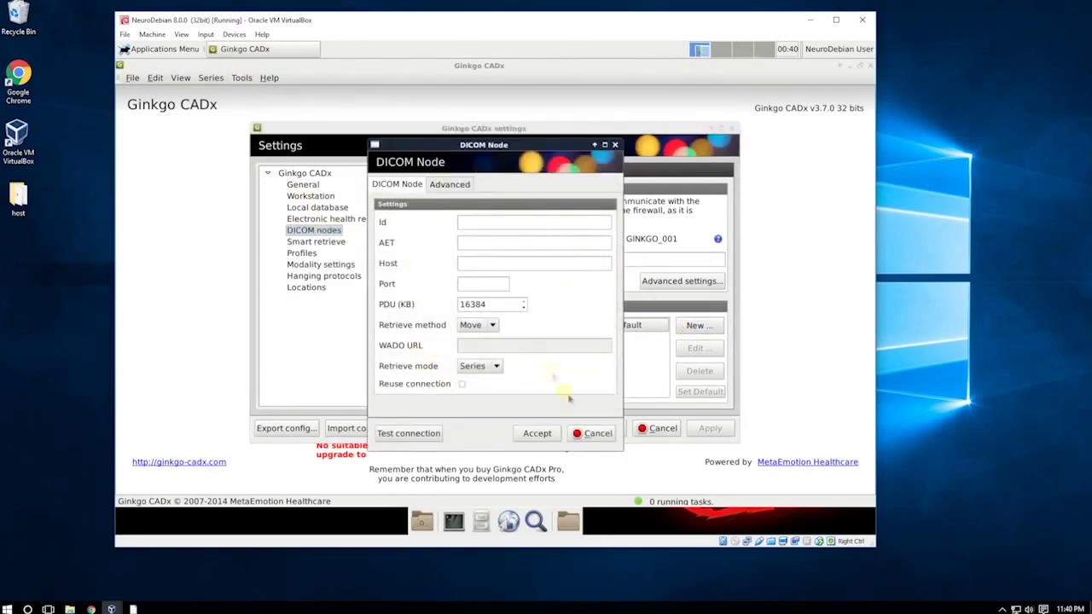
{"action": "left_click", "coordinate": [589, 435]}
{"action": "left_click", "coordinate": [657, 428]}
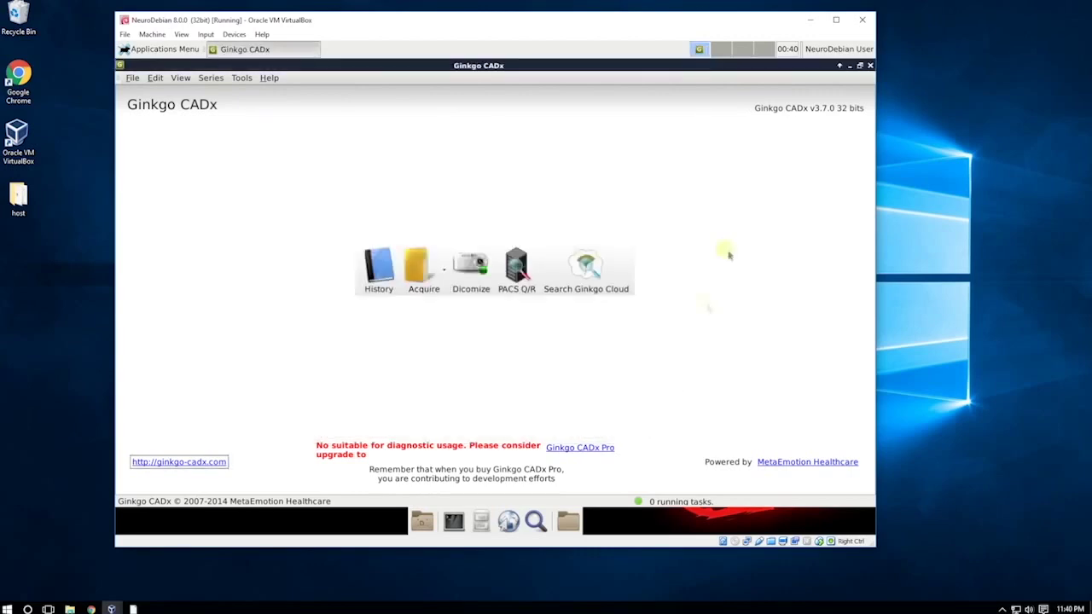
- Close Ginkgo CADx and move the DICOM folder from SANDISK32GB (F:) into the host folder
{"action": "left_click", "coordinate": [870, 65]}
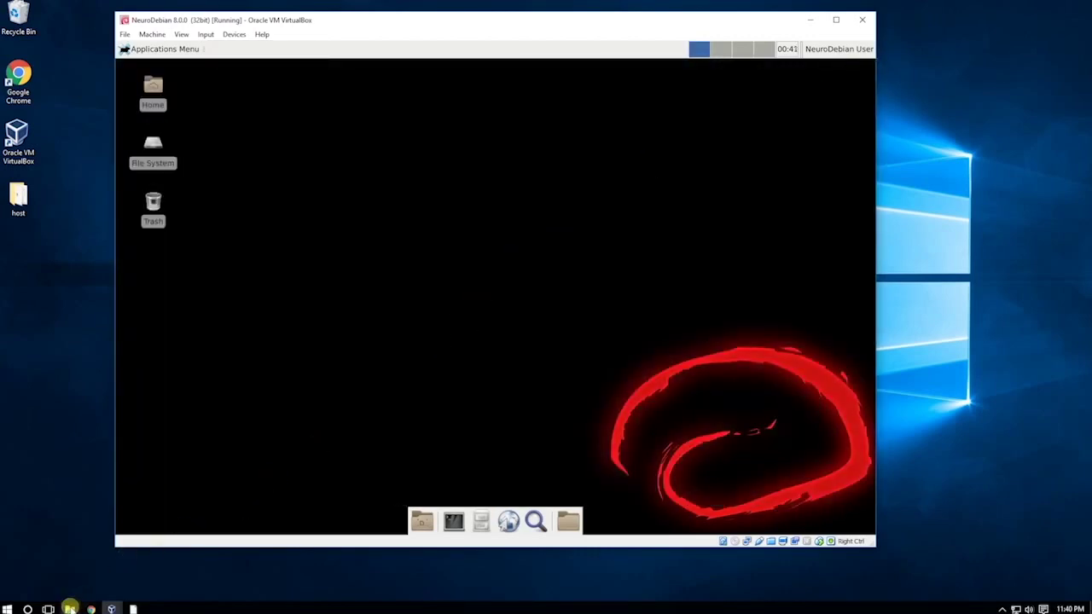
{"action": "left_click", "coordinate": [70, 609]}
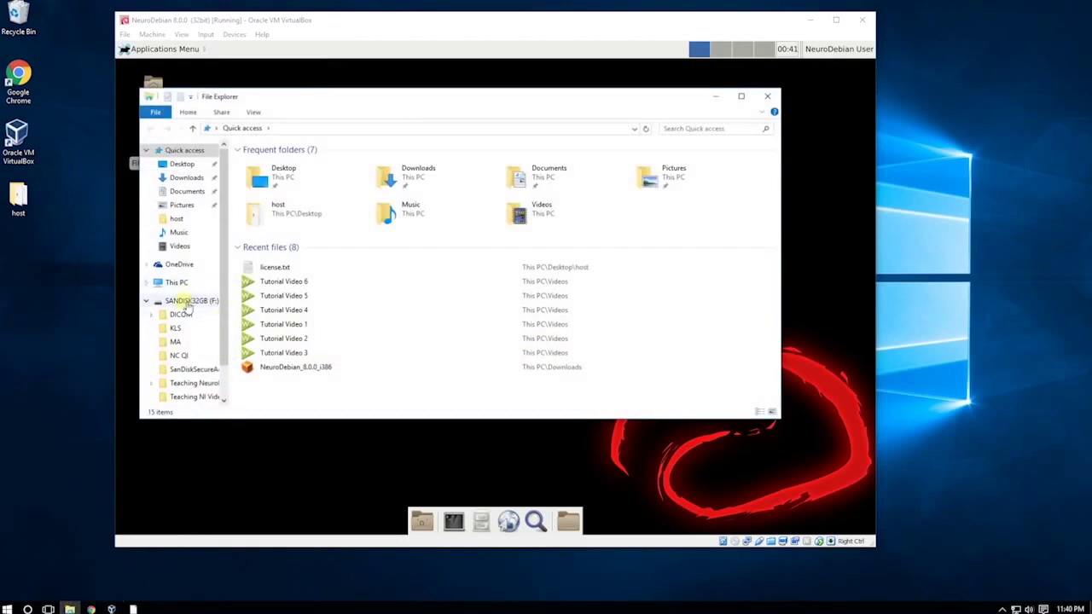
{"action": "left_click", "coordinate": [189, 302]}
{"action": "left_click_drag", "start_coordinate": [256, 163], "coordinate": [179, 221]}
{"action": "left_click", "coordinate": [178, 220]}
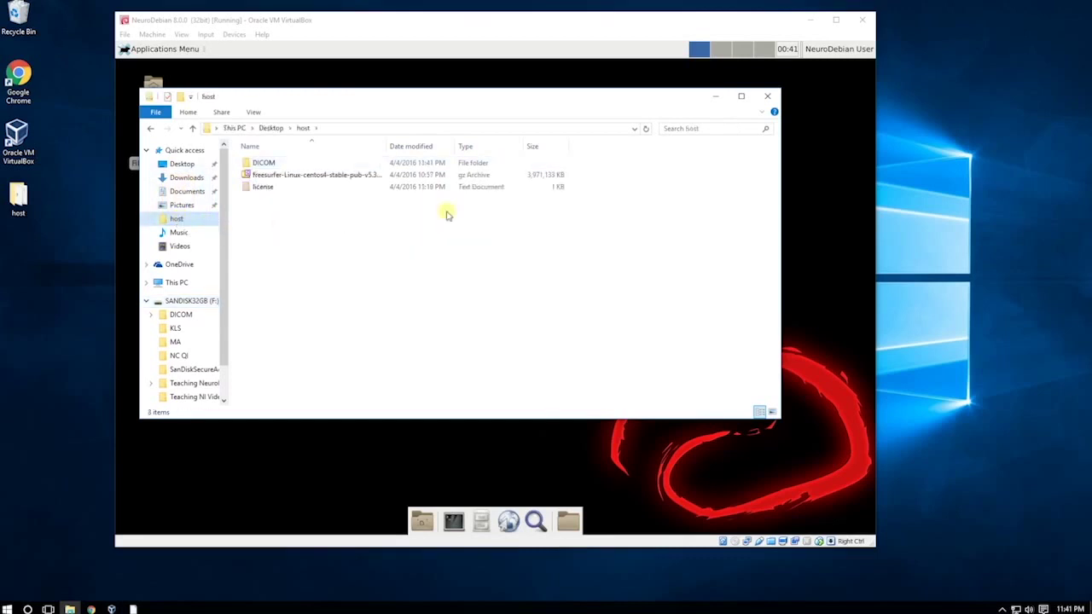
{"action": "left_click", "coordinate": [767, 95]}
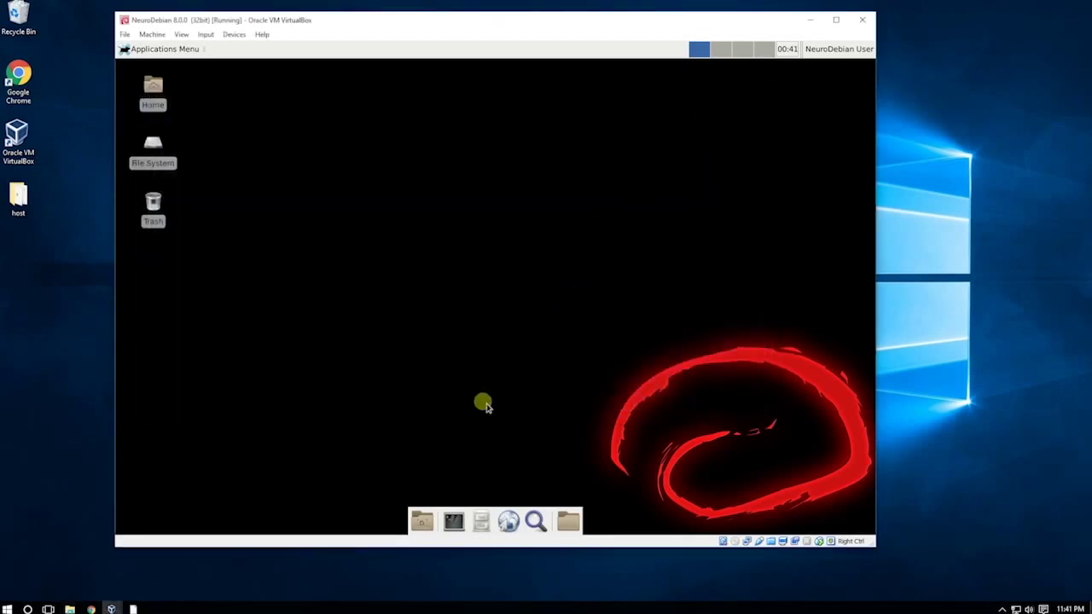
- Open a terminal, change into the host folder and list its contents
{"action": "left_click", "coordinate": [454, 519]}
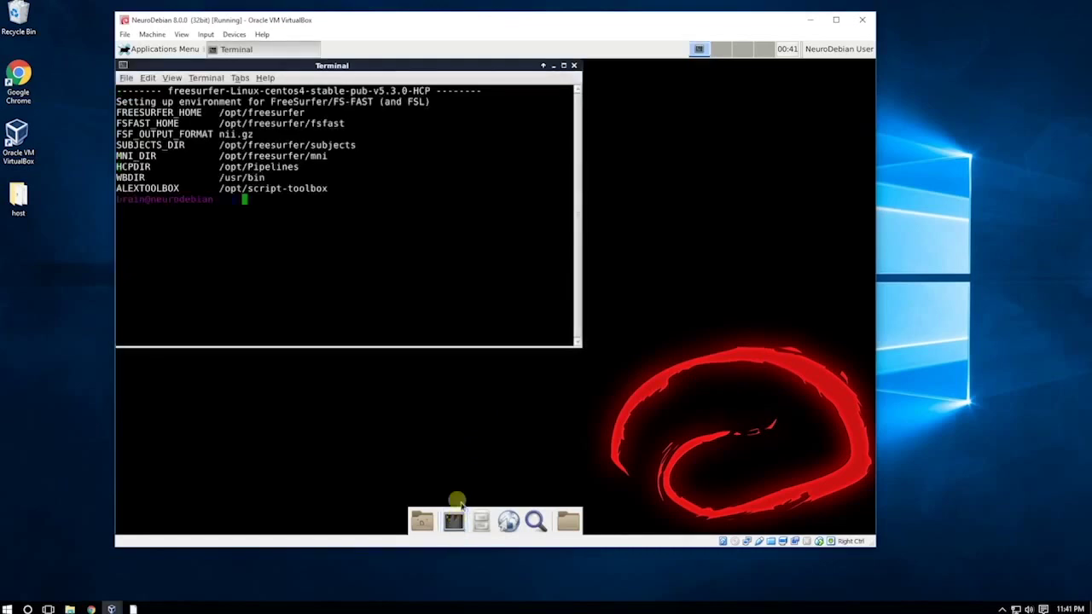
{"action": "type", "text": "cd"}
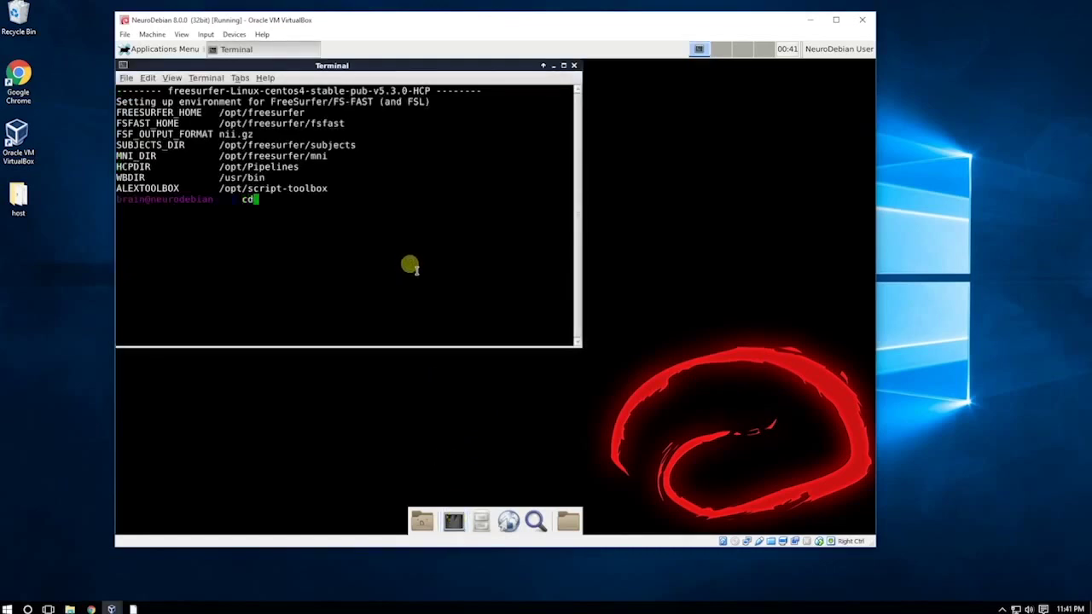
{"action": "type", "text": " host"}
{"action": "key", "text": "Return"}
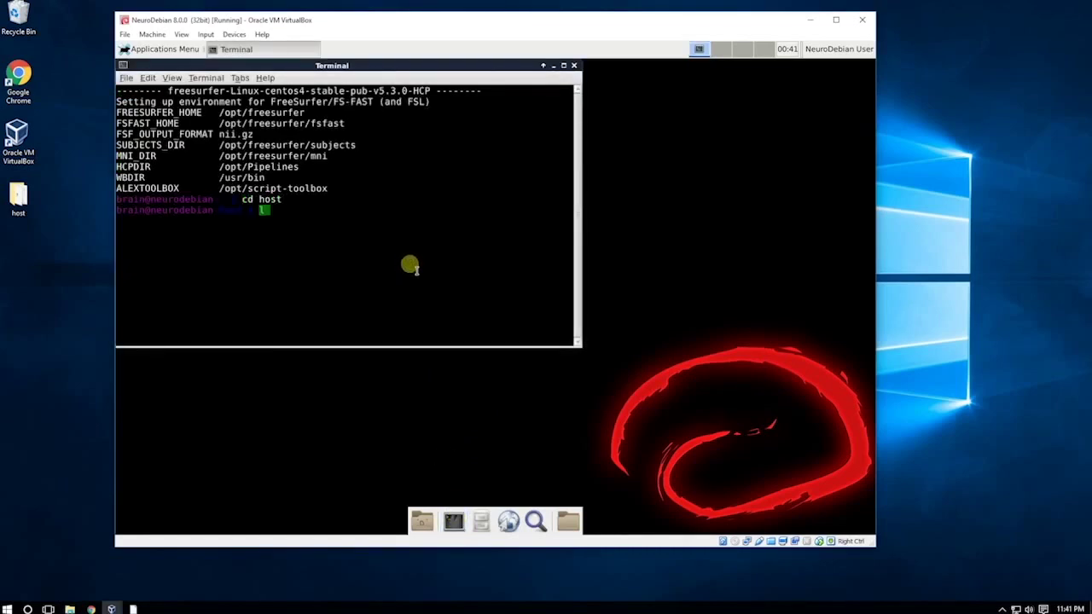
{"action": "type", "text": "ls -l"}
{"action": "key", "text": "Return"}
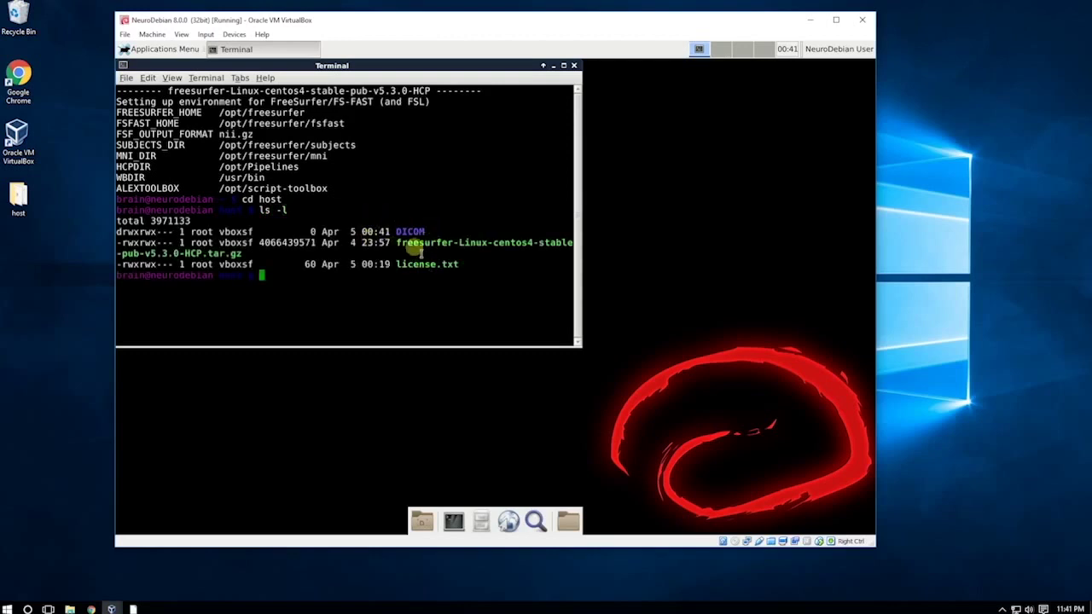
{"action": "triple_click", "coordinate": [375, 220]}
{"action": "left_click", "coordinate": [423, 231]}
- Enter the DICOM folder, list its PET and T1 subfolders, then change into T1
{"action": "type", "text": "cd DI"}
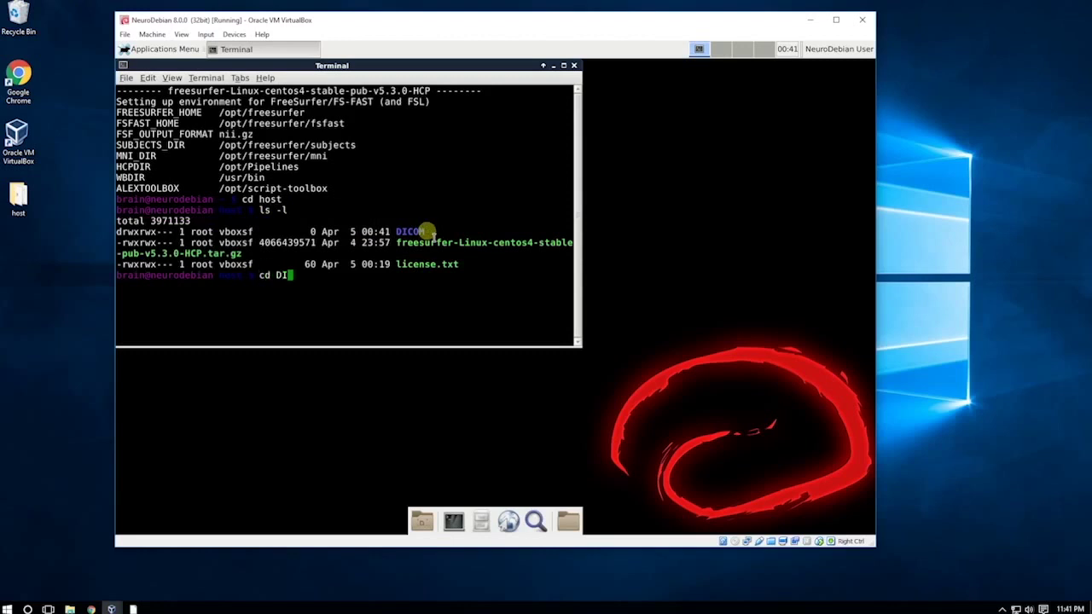
{"action": "key", "text": "Tab"}
{"action": "key", "text": "Return"}
{"action": "type", "text": "ls -l"}
{"action": "key", "text": "Return"}
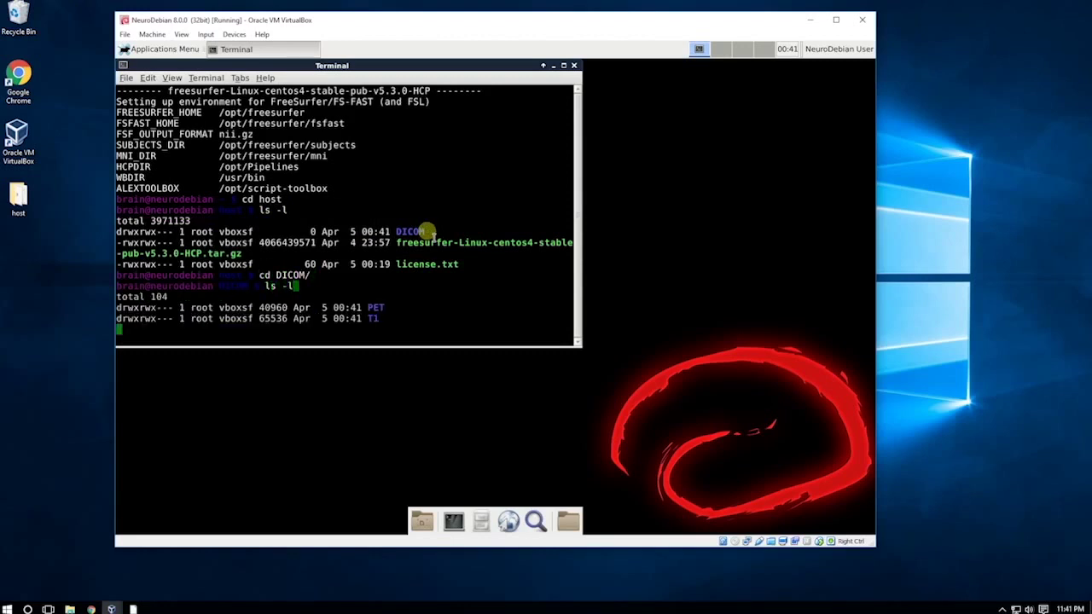
{"action": "type", "text": "cd T"}
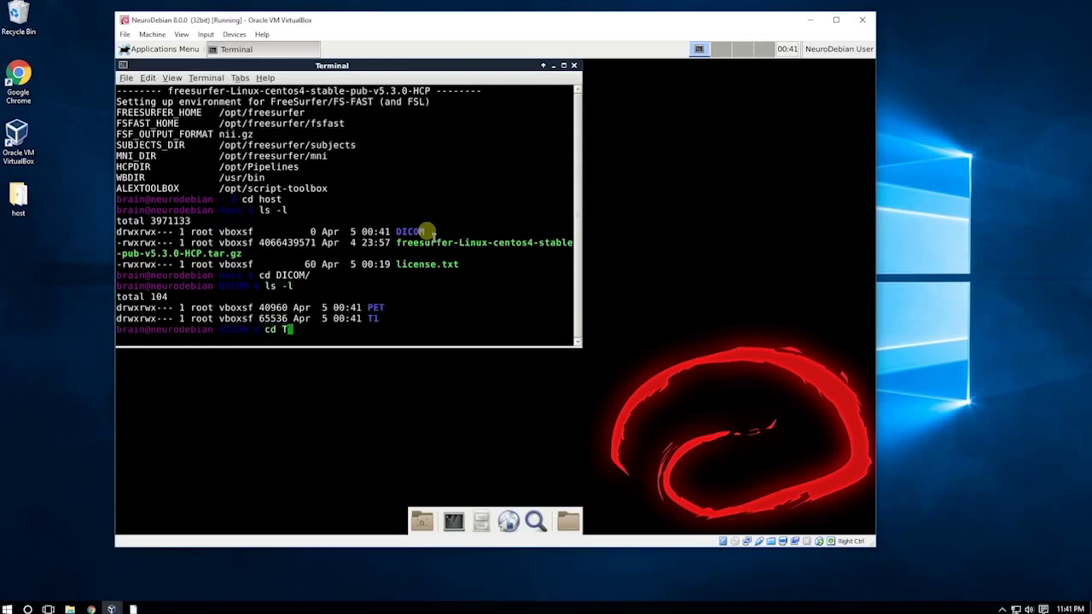
{"action": "key", "text": "Tab"}
{"action": "key", "text": "Return"}
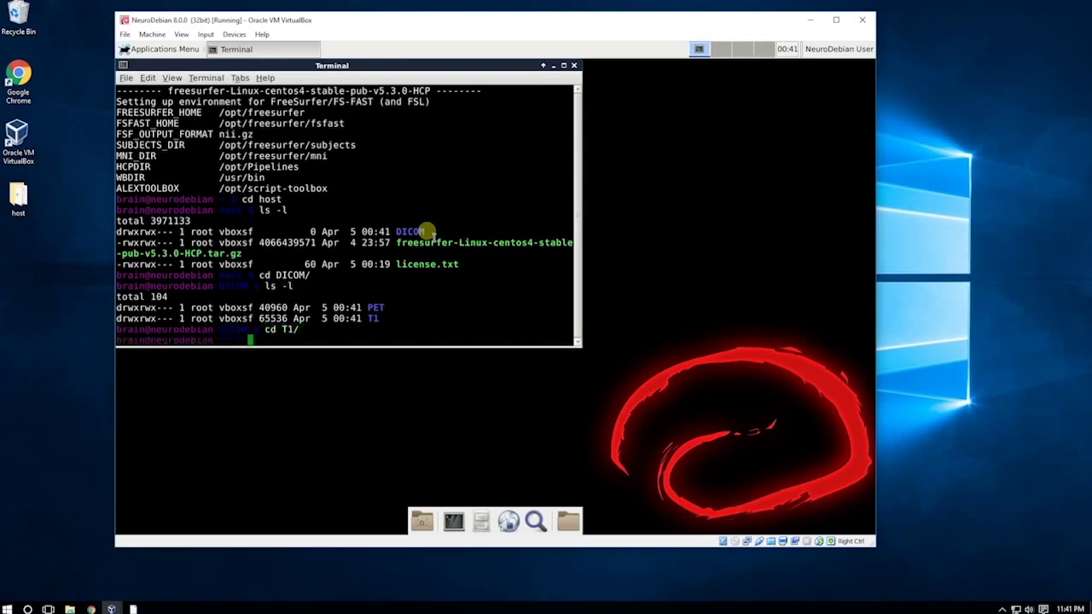
- Enlarge the terminal, list the T1 DICOM files, and return up to the DICOM folder
{"action": "left_click_drag", "start_coordinate": [580, 345], "coordinate": [728, 475]}
{"action": "type", "text": "ls -l"}
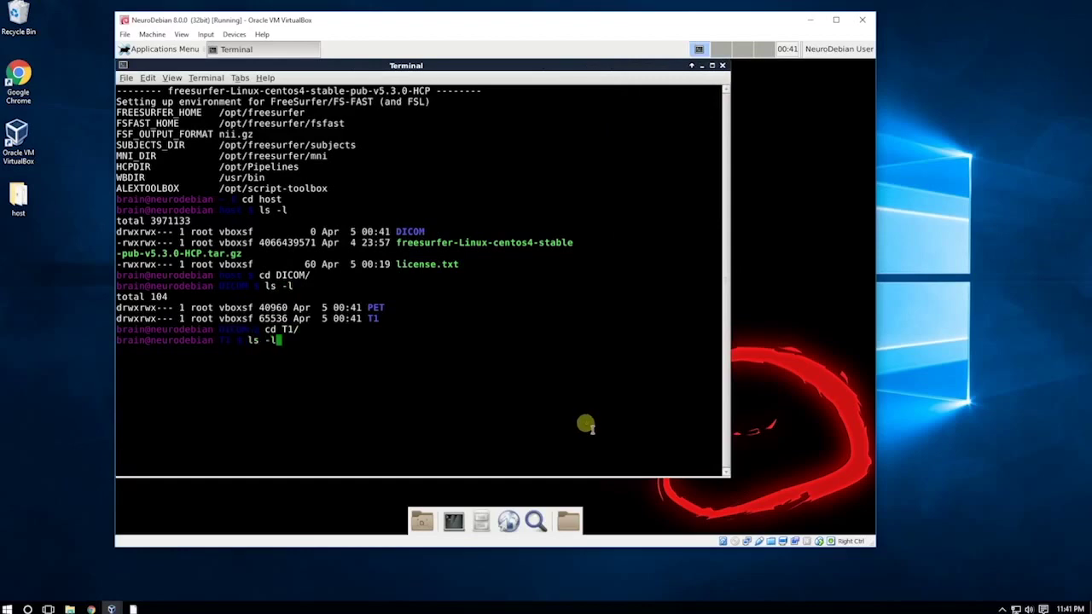
{"action": "key", "text": "Return"}
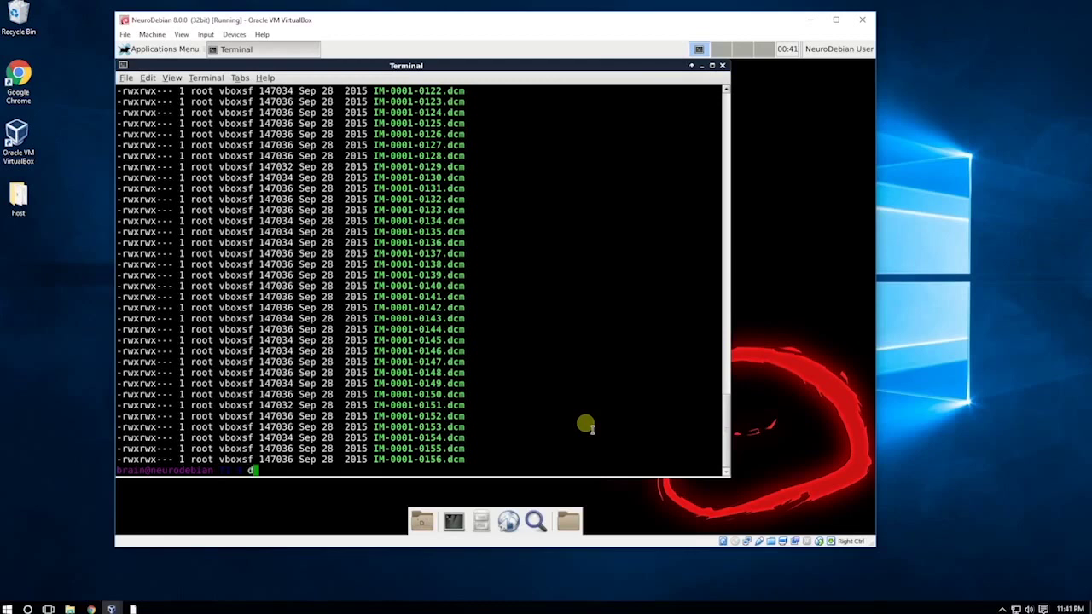
{"action": "type", "text": "cd .."}
{"action": "key", "text": "Return"}
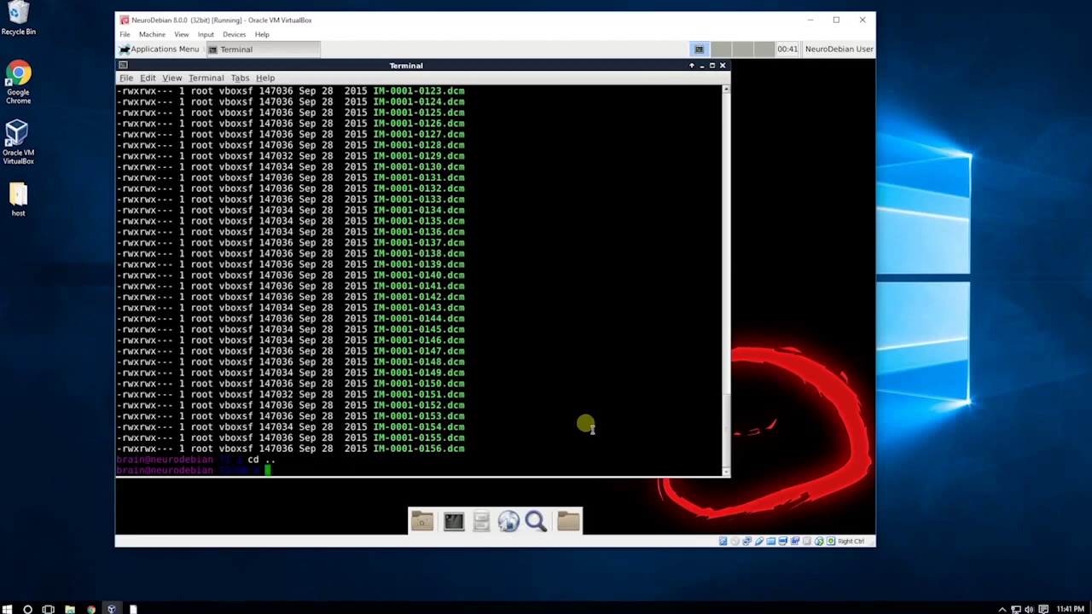
- Convert the T1 and PET series to NIfTI with dcm2nii T1 and dcm2nii PET
{"action": "type", "text": "dcm2nii T1"}
{"action": "key", "text": "Return"}
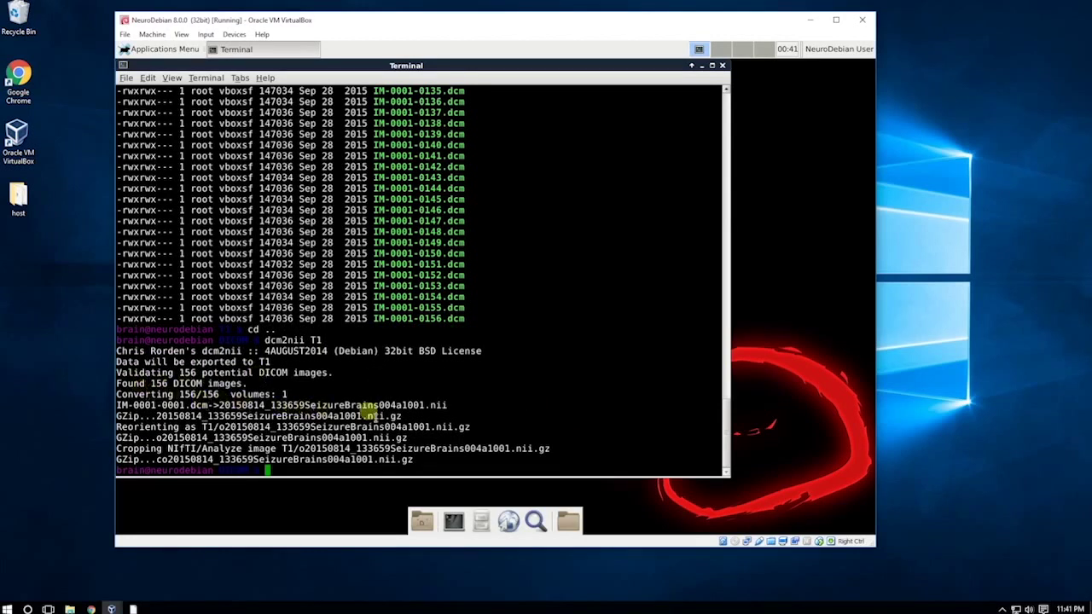
{"action": "double_click", "coordinate": [120, 426]}
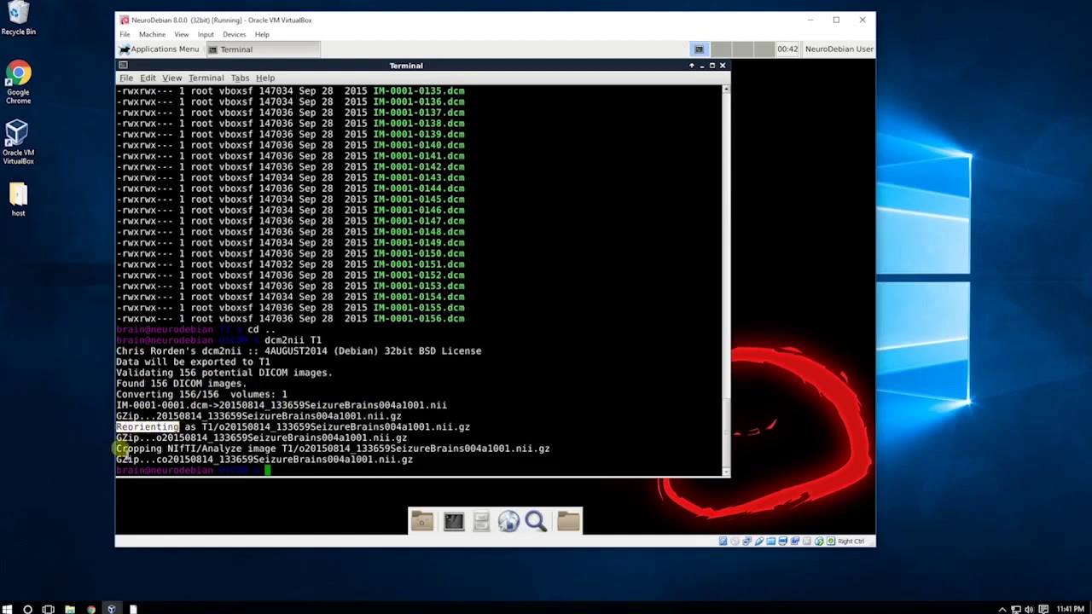
{"action": "left_click_drag", "start_coordinate": [120, 447], "coordinate": [176, 448]}
{"action": "left_click", "coordinate": [178, 448]}
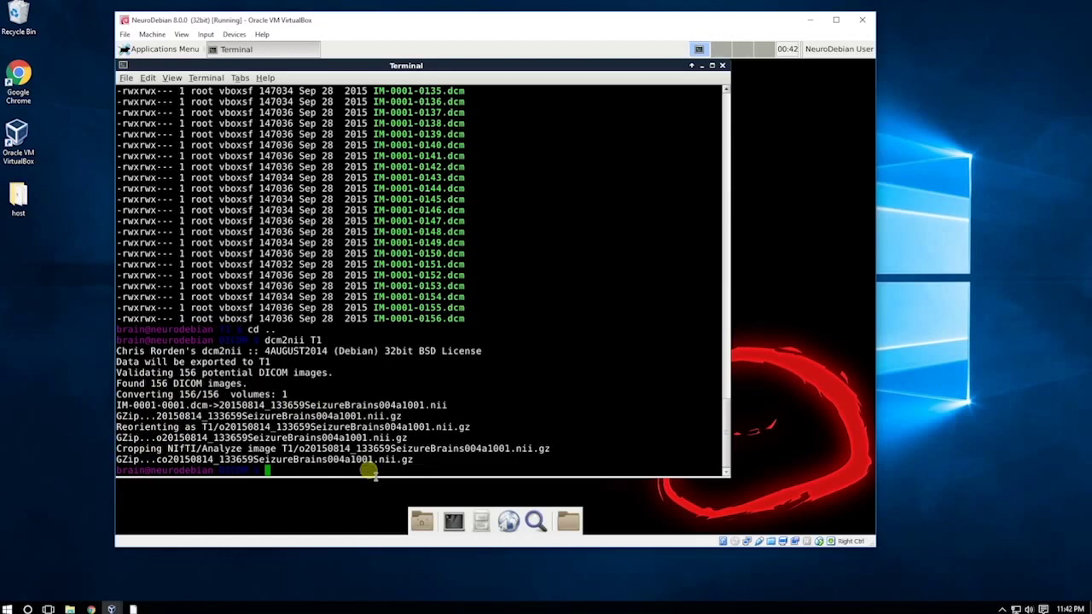
{"action": "type", "text": "dcm2nii PET"}
{"action": "key", "text": "Return"}
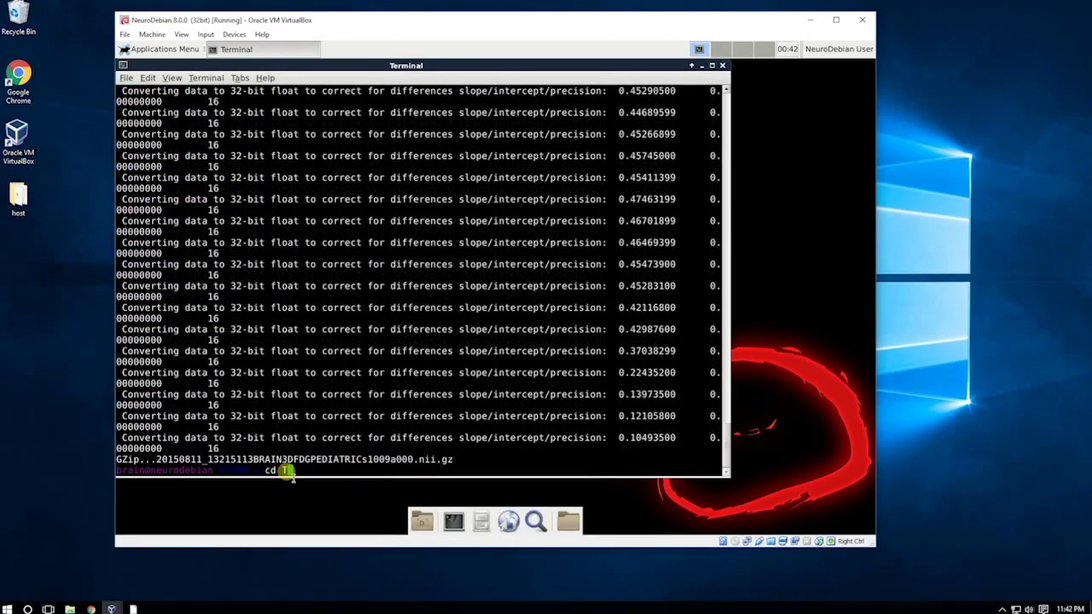
- In the T1 folder, list the .nii.gz files and preview the original 20150814 volume with slices
{"action": "key", "text": "Return"}
{"action": "type", "text": "ls -"}
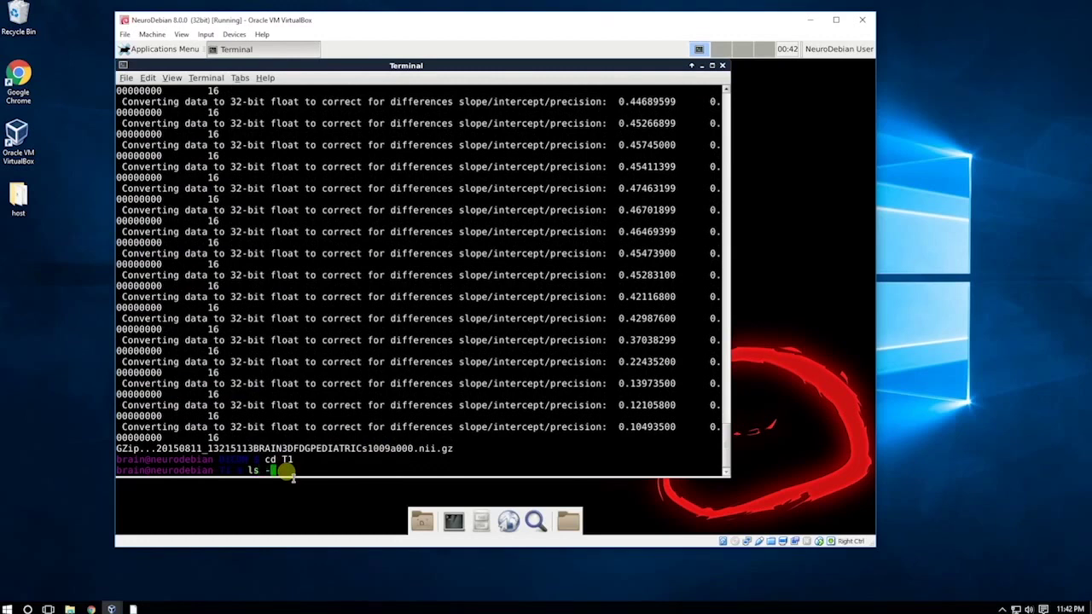
{"action": "type", "text": "l"}
{"action": "key", "text": "Return"}
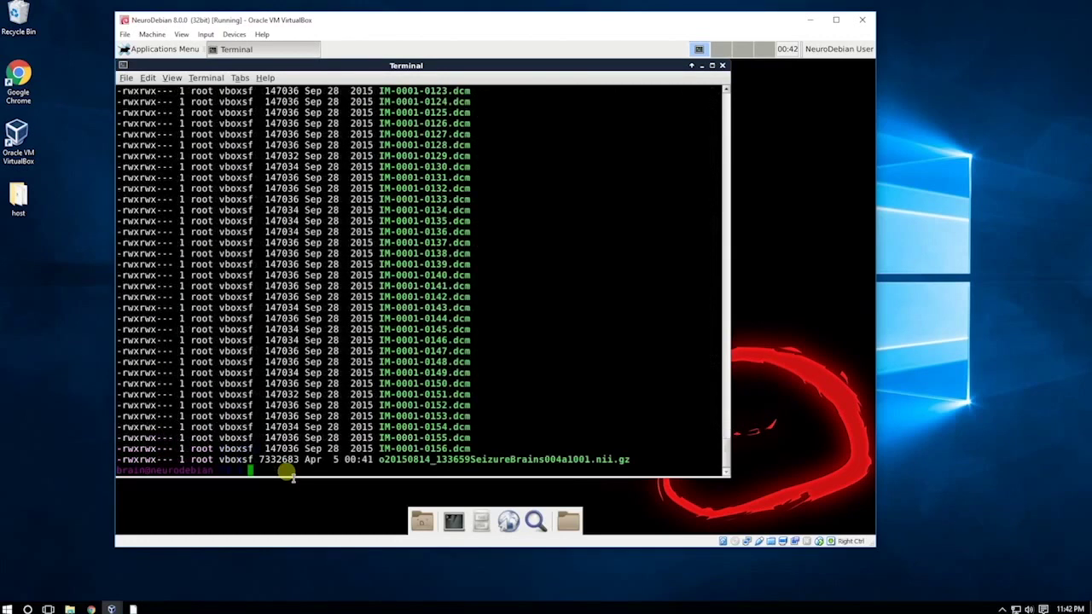
{"action": "type", "text": "ls -l *gz"}
{"action": "key", "text": "Return"}
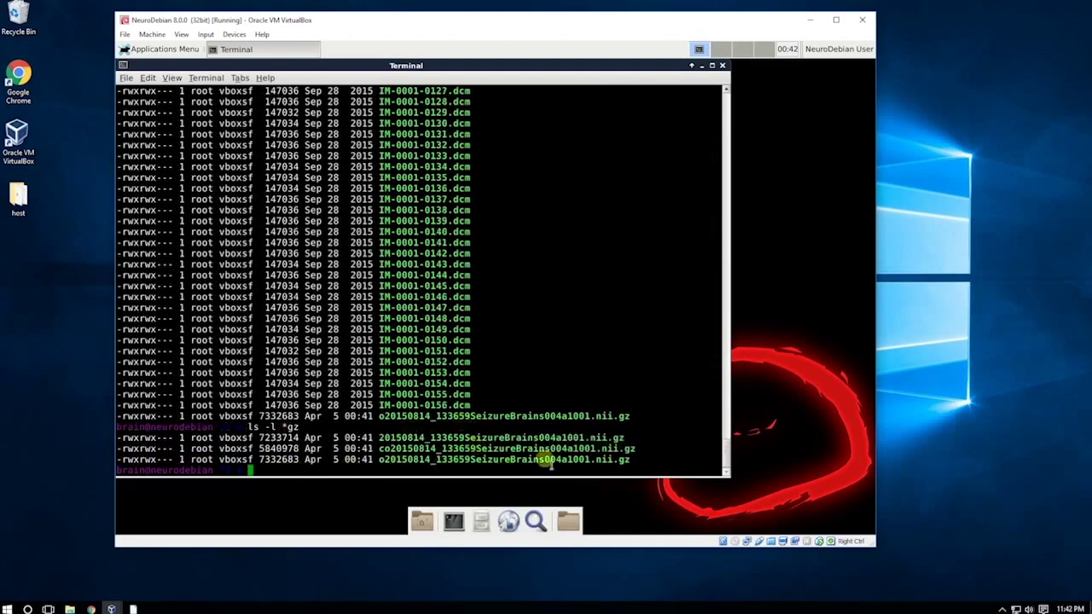
{"action": "type", "text": "slices "}
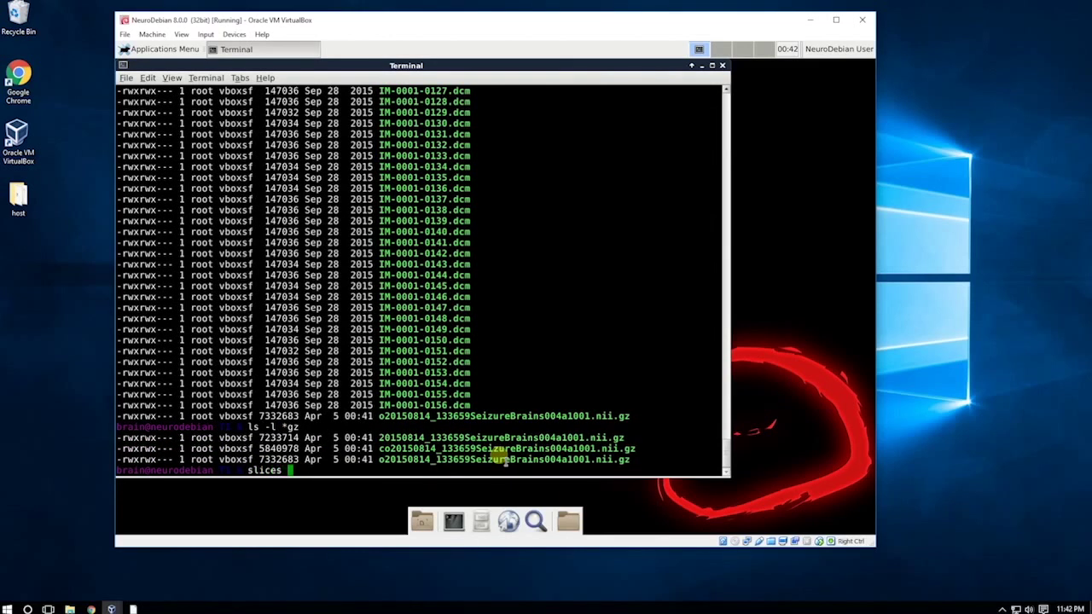
{"action": "type", "text": "2"}
{"action": "key", "text": "Tab"}
{"action": "key", "text": "Return"}
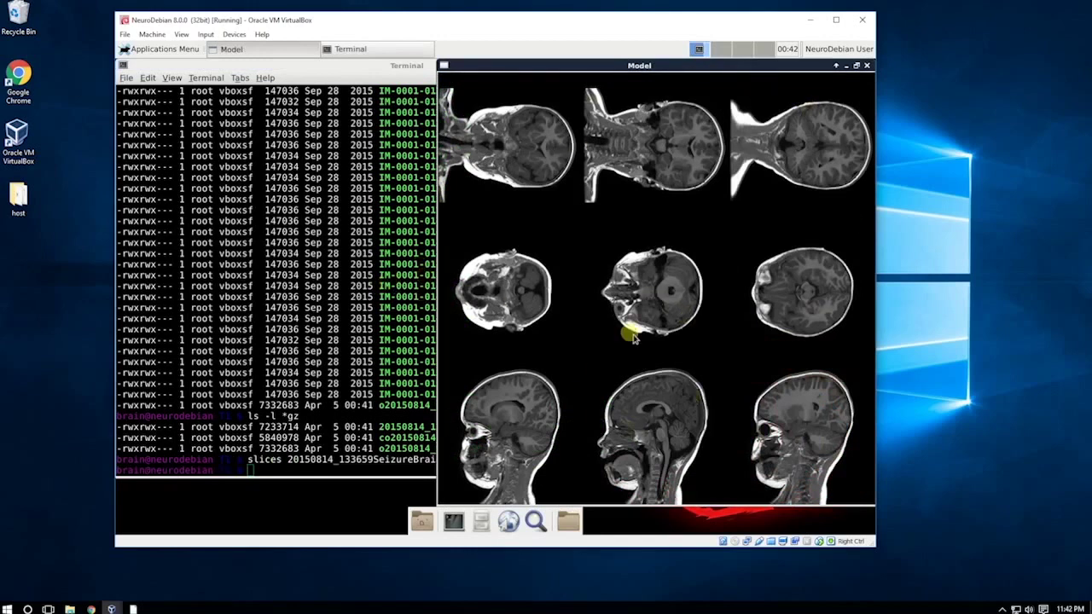
{"action": "left_click", "coordinate": [307, 465]}
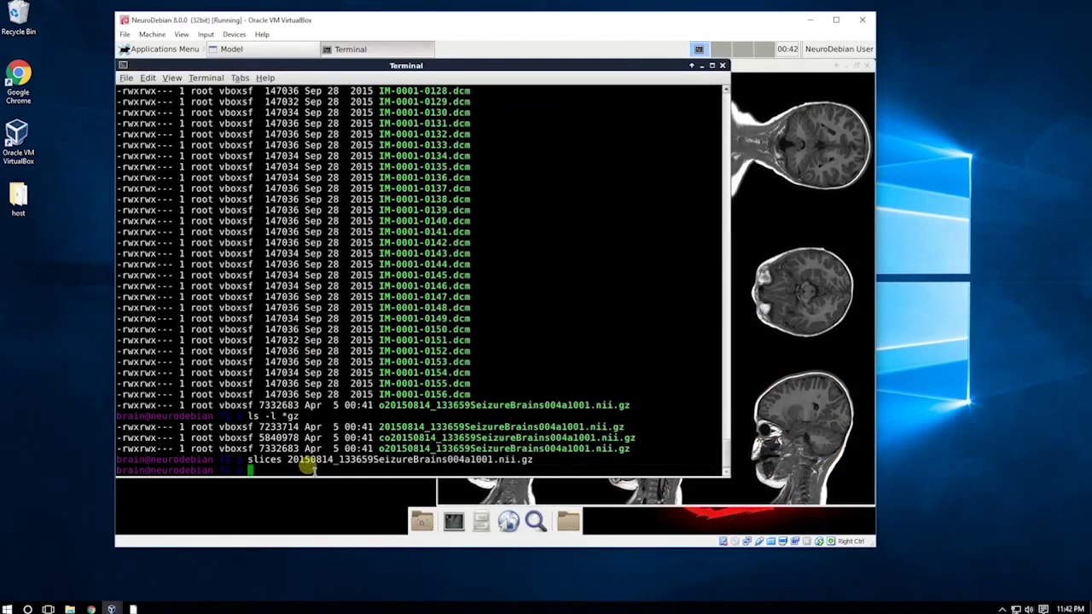
- Preview the reoriented o20150814 volume with slices, then close both viewers
{"action": "type", "text": "slices o"}
{"action": "key", "text": "Tab"}
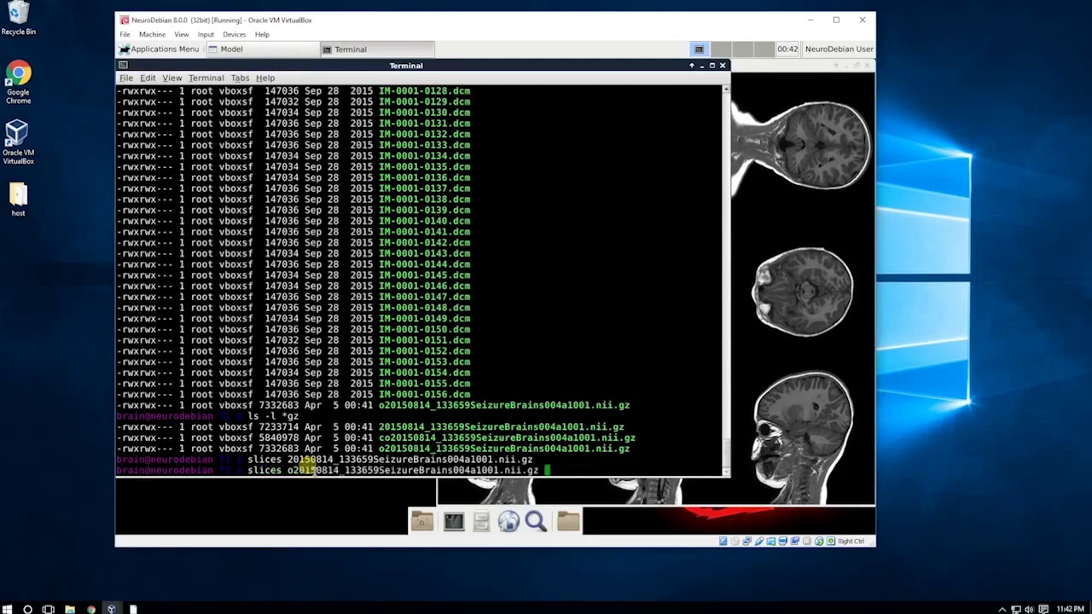
{"action": "key", "text": "Return"}
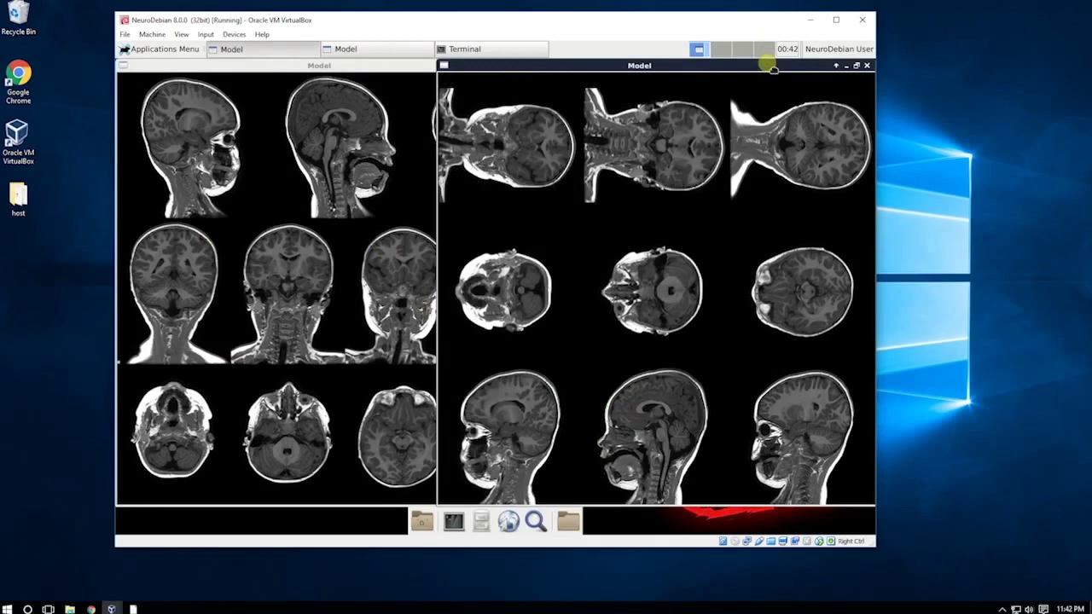
{"action": "left_click", "coordinate": [866, 66]}
{"action": "left_click", "coordinate": [550, 65]}
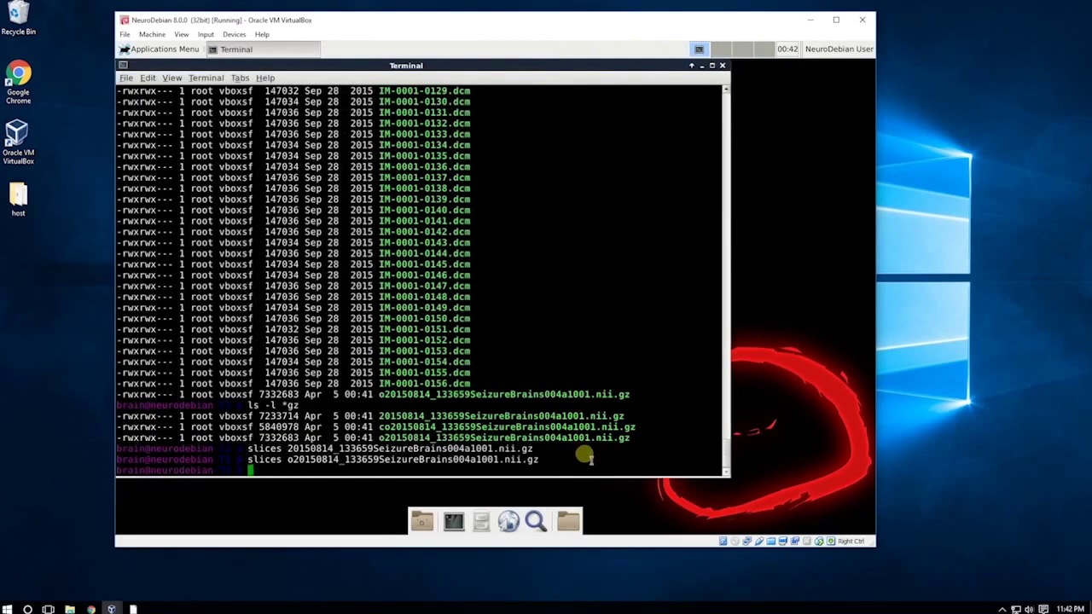
- Preview the cropped co20150814 volume with slices and close its viewers
{"action": "type", "text": "slices co"}
{"action": "key", "text": "Tab"}
{"action": "key", "text": "Return"}
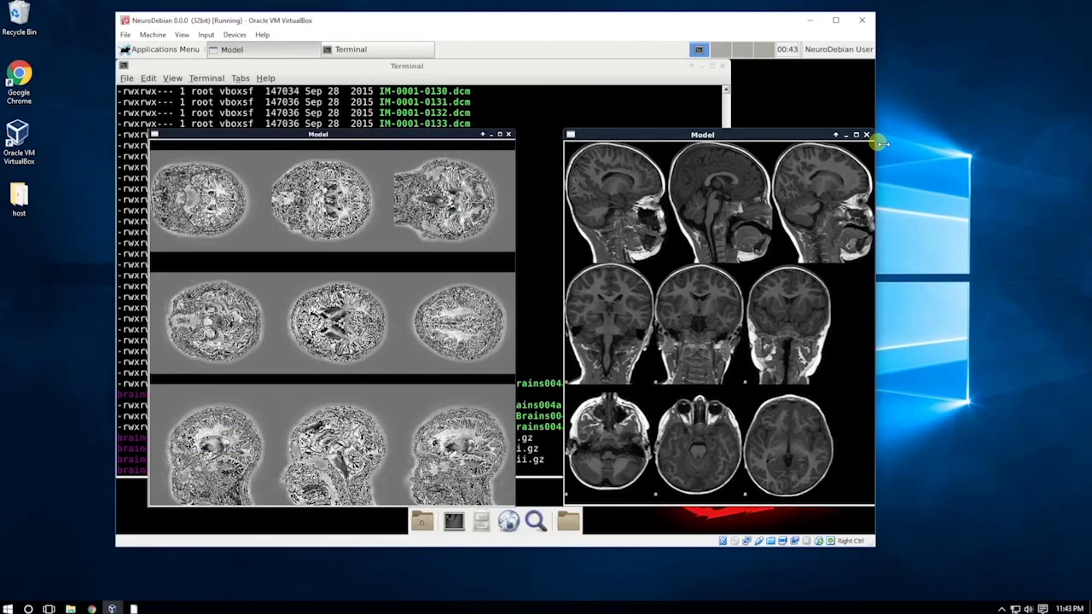
{"action": "left_click", "coordinate": [866, 135]}
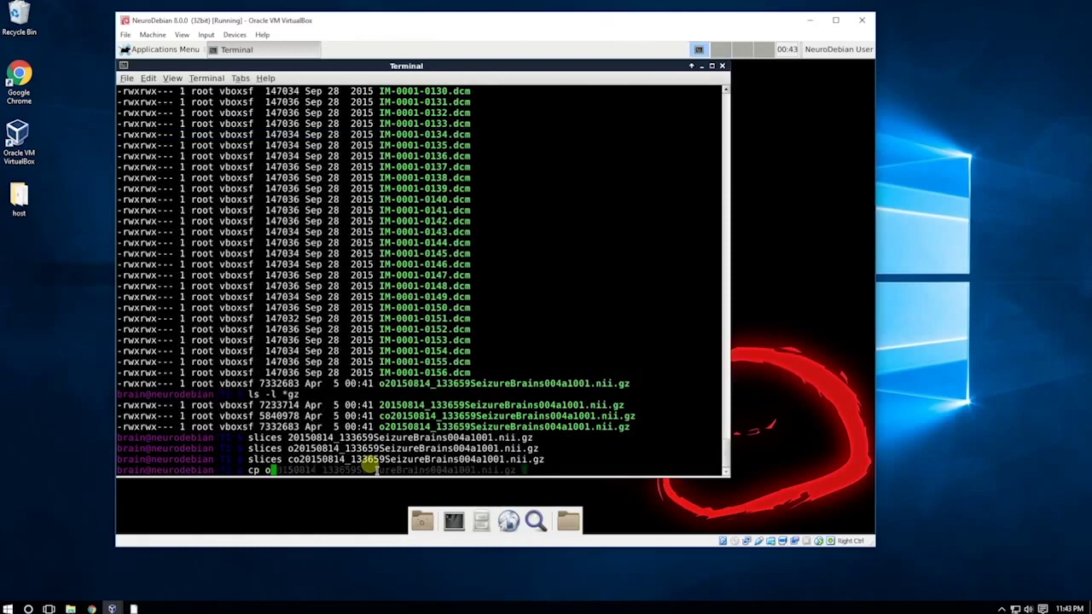
- Copy the o20150814 T1 volume to ~, then list the gzipped volumes in the PET folder
{"action": "key", "text": "Tab"}
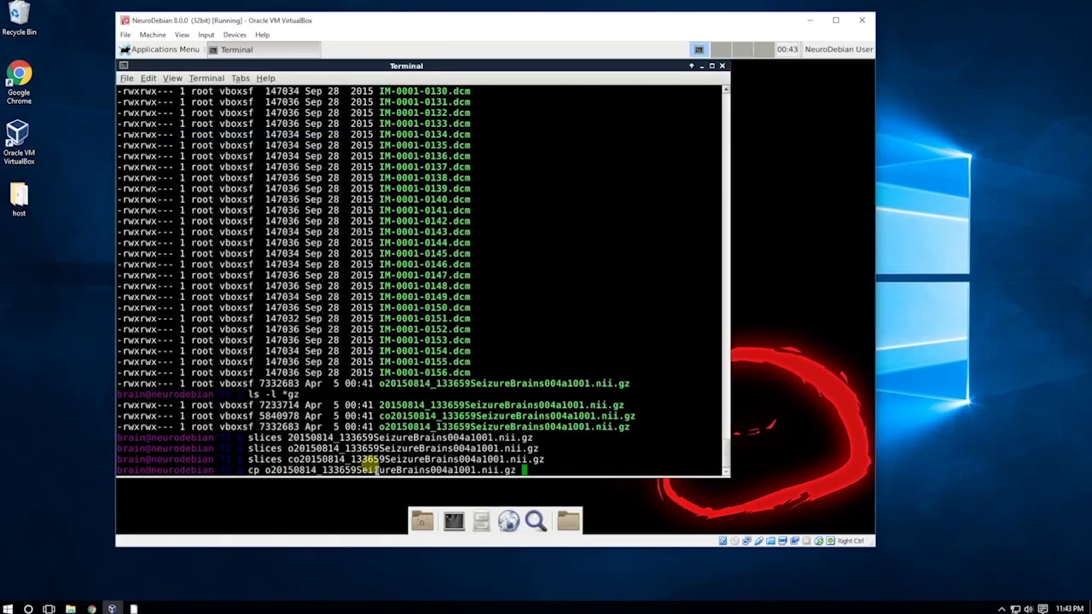
{"action": "type", "text": "~"}
{"action": "key", "text": "Return"}
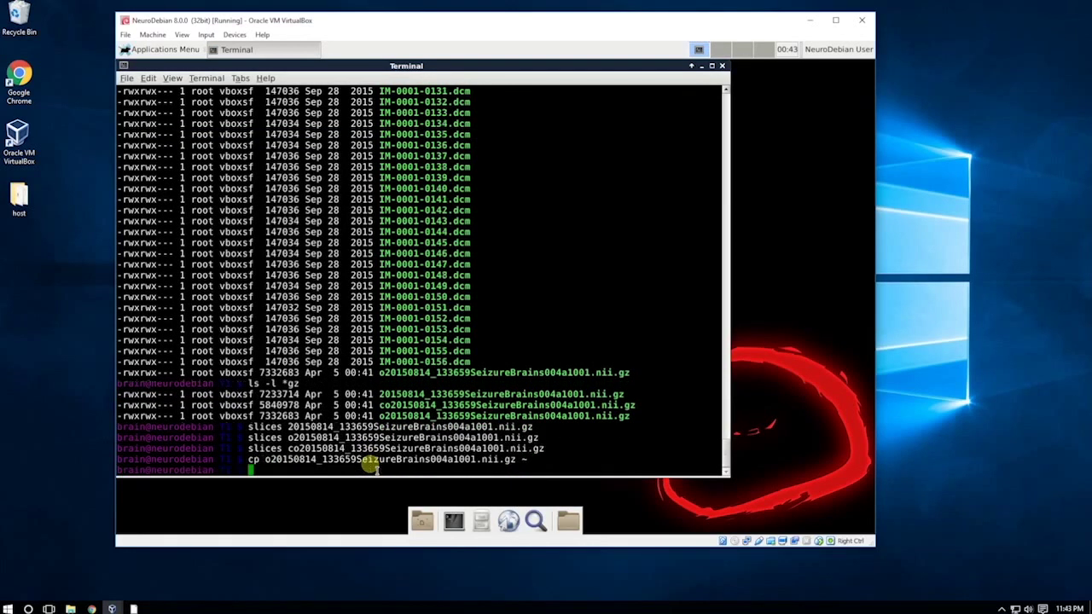
{"action": "type", "text": "cd ../P"}
{"action": "key", "text": "Tab"}
{"action": "key", "text": "Return"}
{"action": "type", "text": "ls -l *gz"}
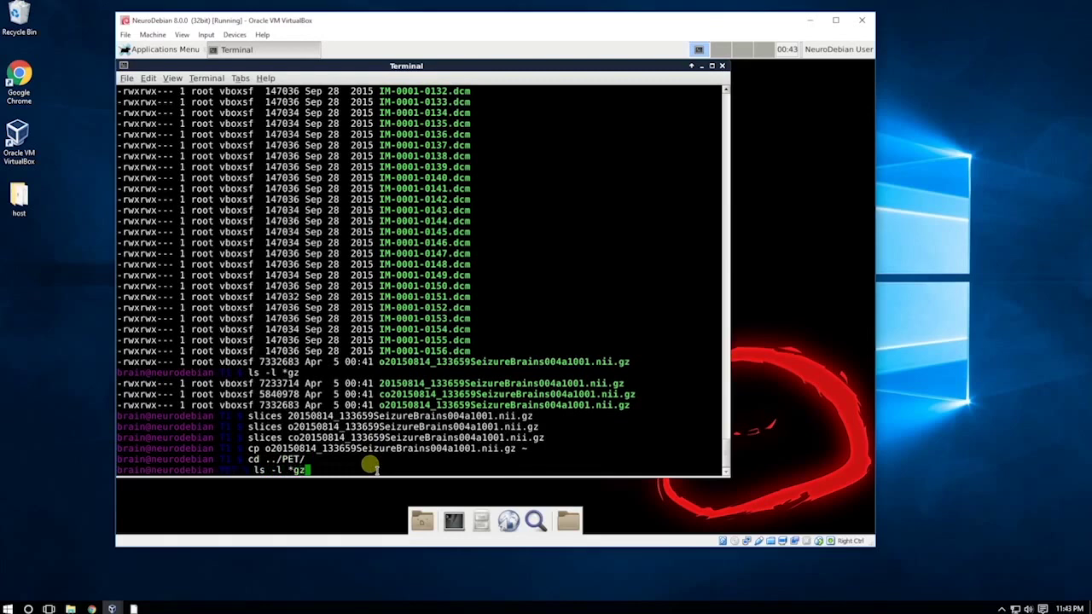
{"action": "key", "text": "Return"}
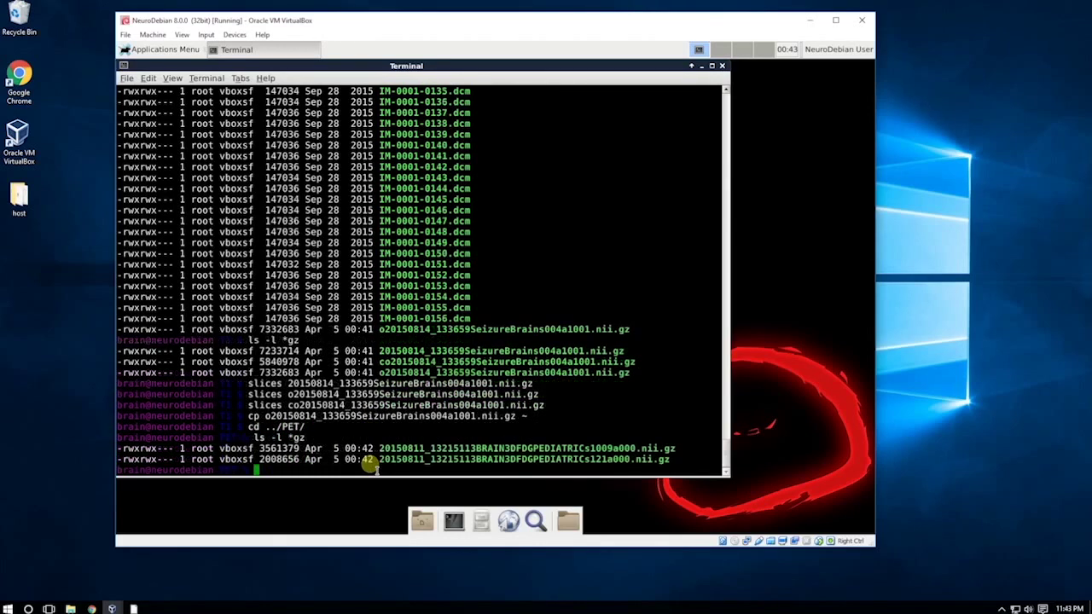
- Preview the s121a000 FDG PET volume with slices and close the viewer
{"action": "type", "text": "slices"}
{"action": "double_click", "coordinate": [432, 460]}
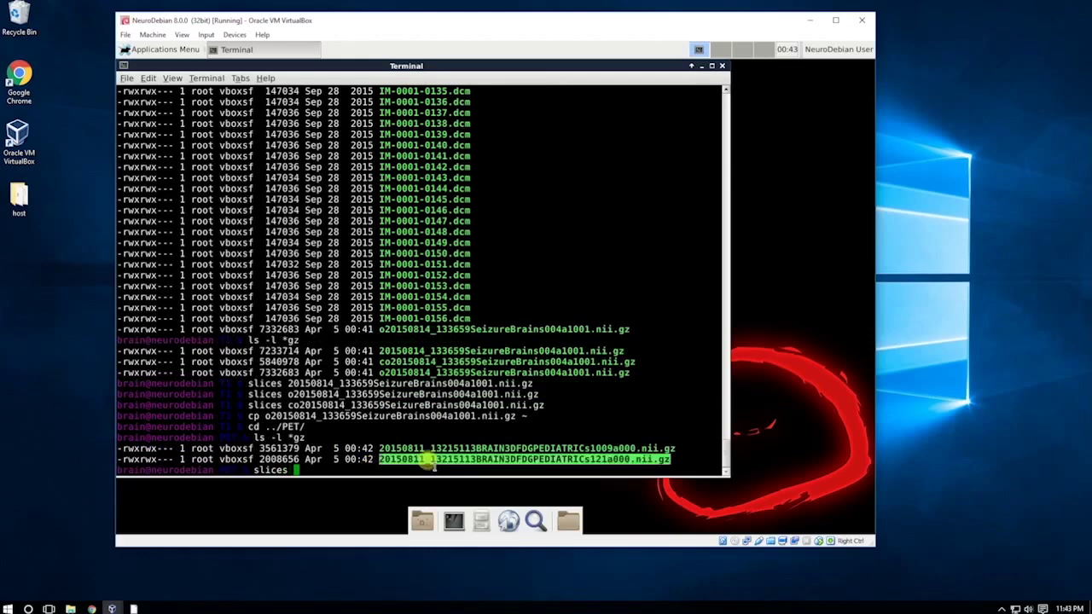
{"action": "middle_click", "coordinate": [433, 466]}
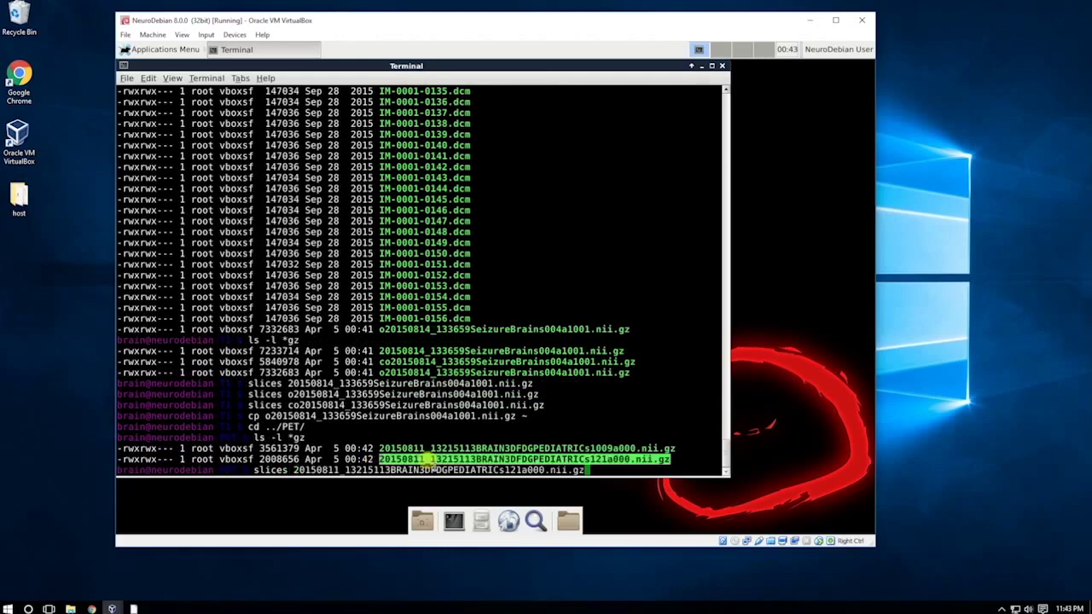
{"action": "key", "text": "Return"}
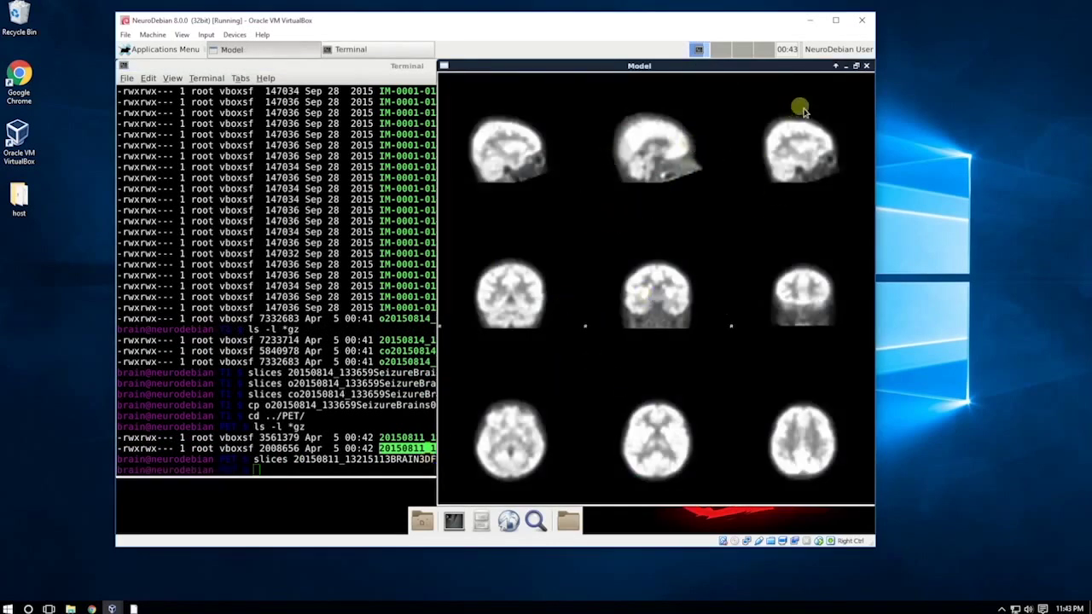
{"action": "left_click", "coordinate": [866, 66]}
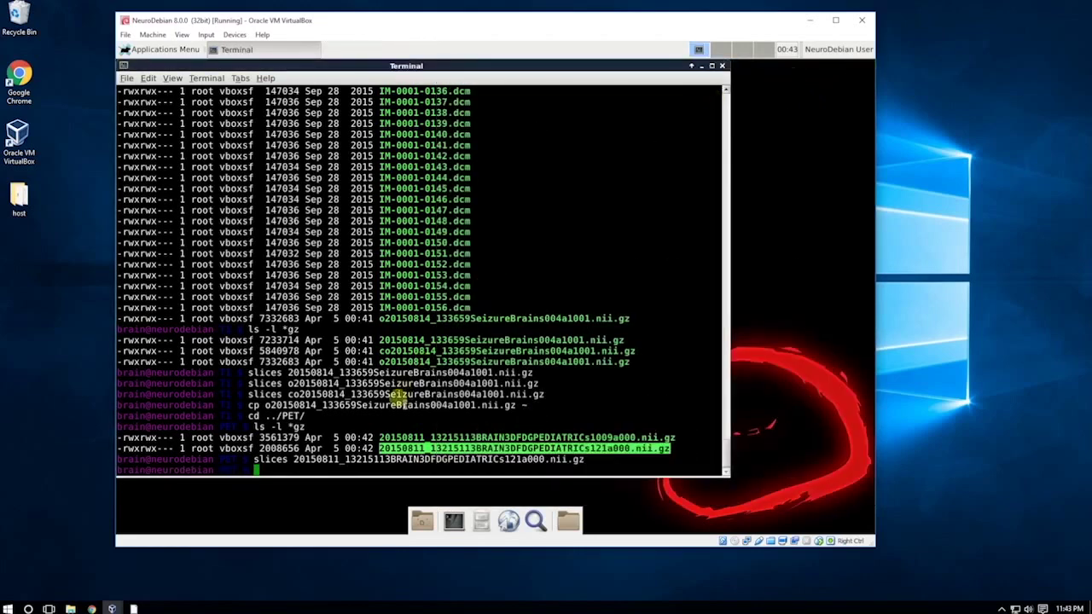
- Copy the PET volume into the home folder and return home with cd ~
{"action": "type", "text": "cp 2"}
{"action": "key", "text": "Tab"}
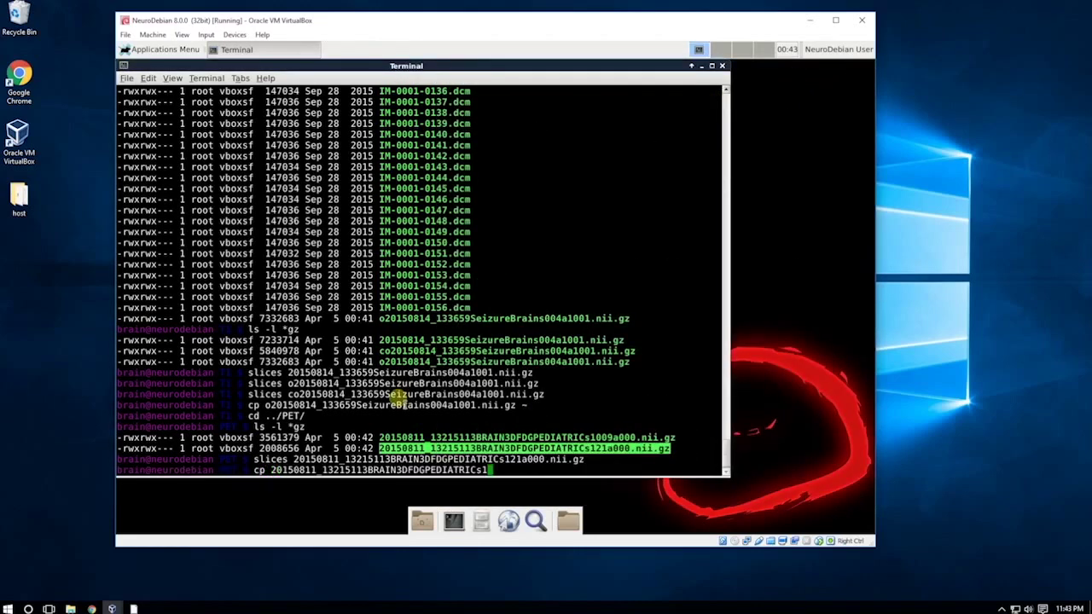
{"action": "type", "text": "2"}
{"action": "key", "text": "Tab"}
{"action": "type", "text": "~"}
{"action": "key", "text": "Return"}
{"action": "type", "text": "cd ~"}
{"action": "key", "text": "Return"}
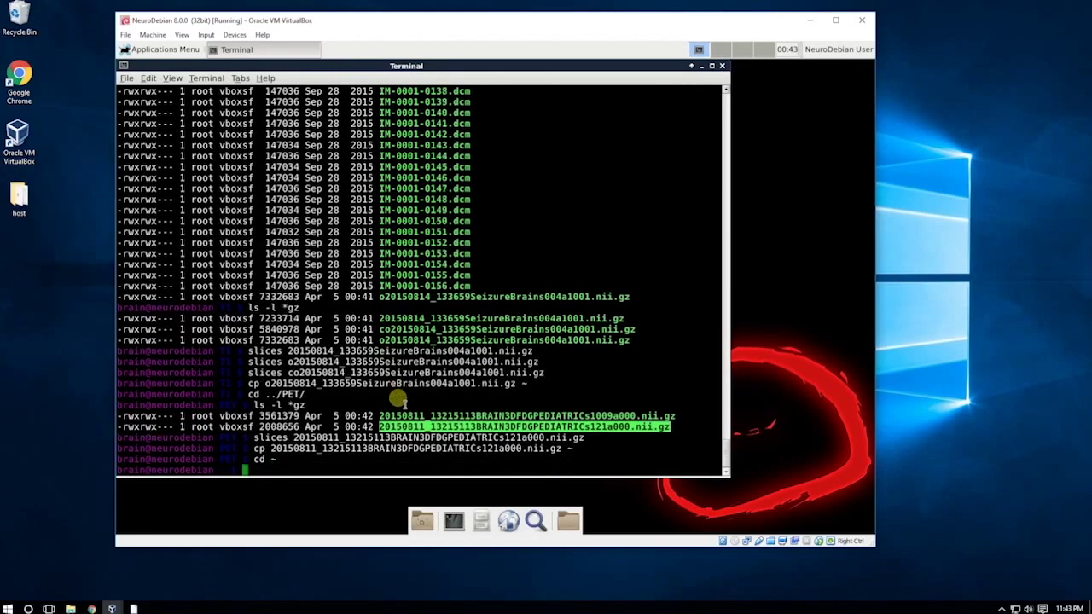
- Rename the home-folder copies to T1.nii.gz and FDG.nii.gz
{"action": "type", "text": "ls -l"}
{"action": "key", "text": "Return"}
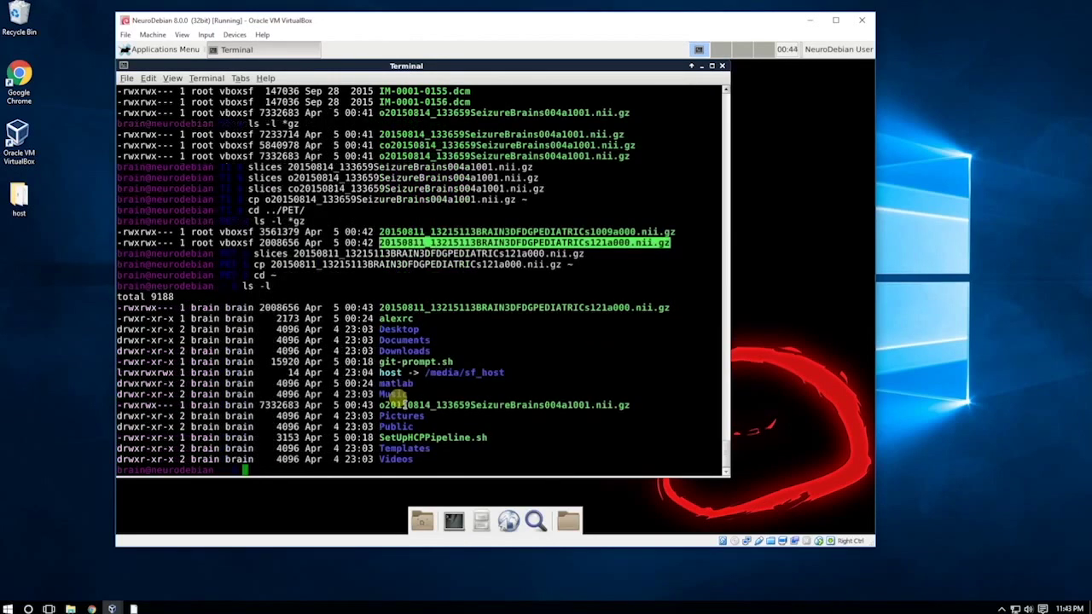
{"action": "type", "text": "mv o"}
{"action": "key", "text": "Tab"}
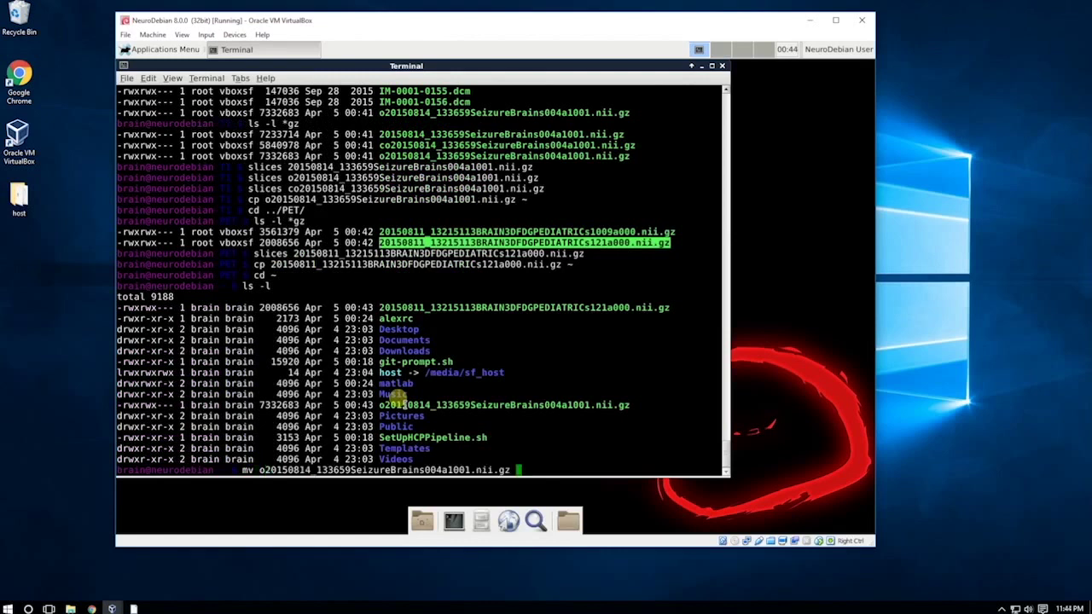
{"action": "type", "text": "T1.nii.gz"}
{"action": "key", "text": "Return"}
{"action": "type", "text": "mv 2"}
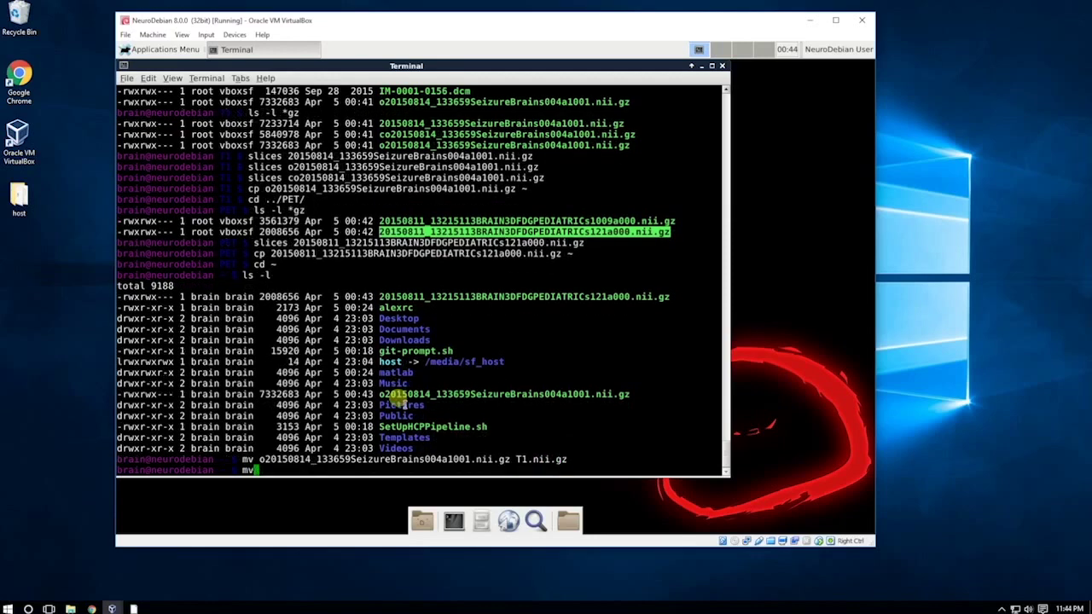
{"action": "key", "text": "Tab"}
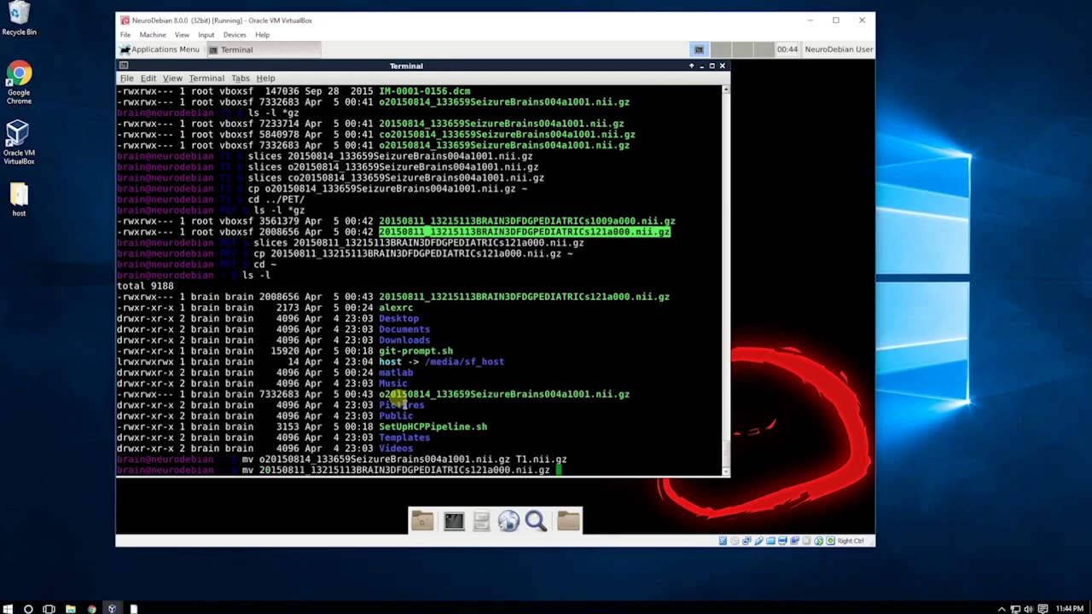
{"action": "type", "text": "FDG.nii.gz"}
{"action": "key", "text": "Return"}
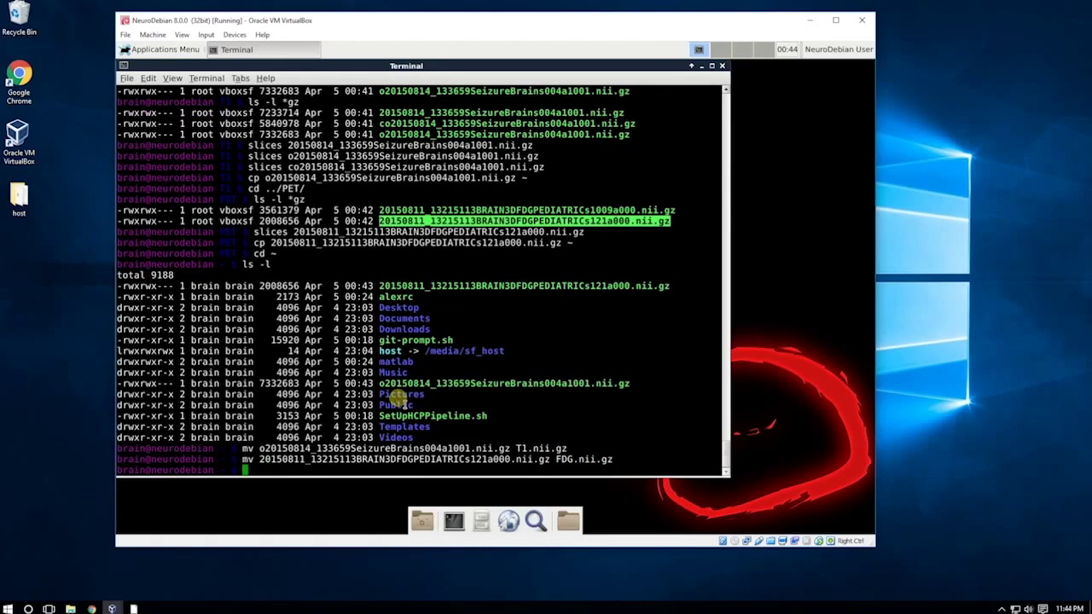
- Run subdir, then recon-all -s subject_01 -i T1.nii.gz -all
{"action": "key", "text": "Return"}
{"action": "key", "text": "Return"}
{"action": "type", "text": "subdir"}
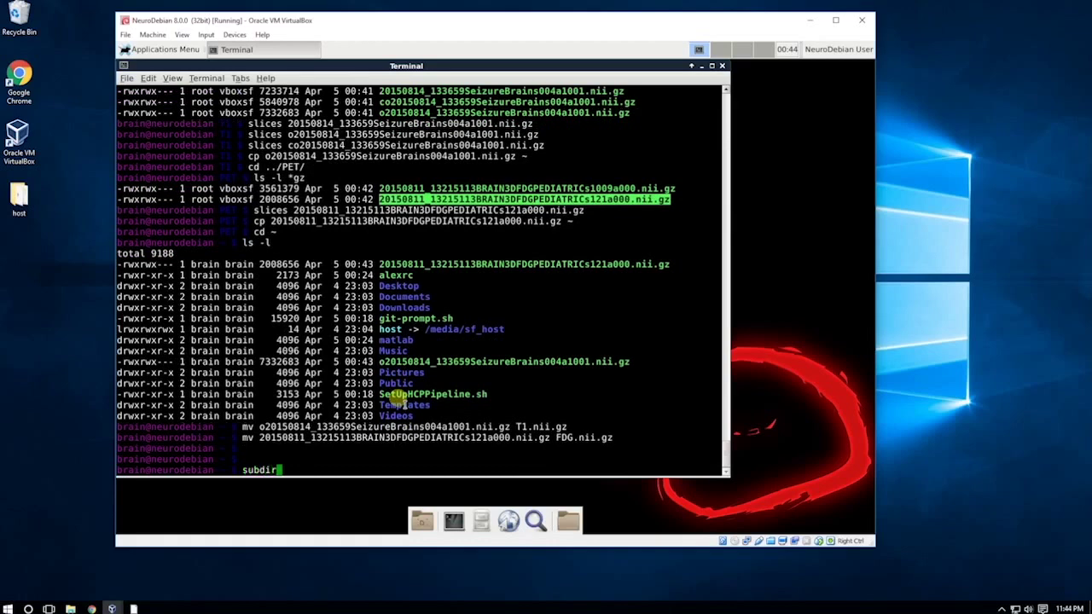
{"action": "key", "text": "Return"}
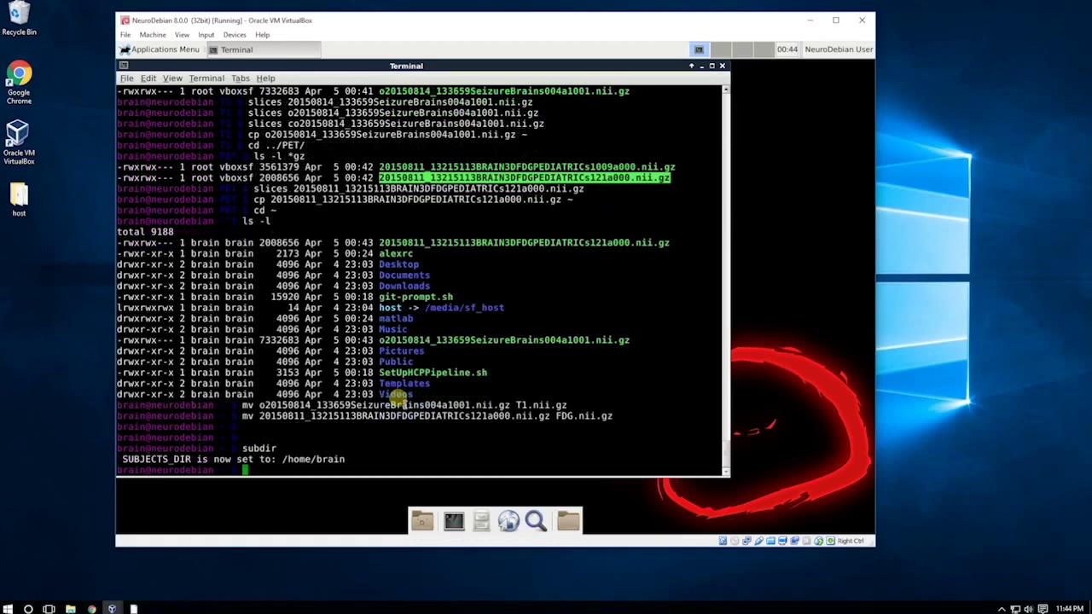
{"action": "type", "text": "recon-all -s subject_01"}
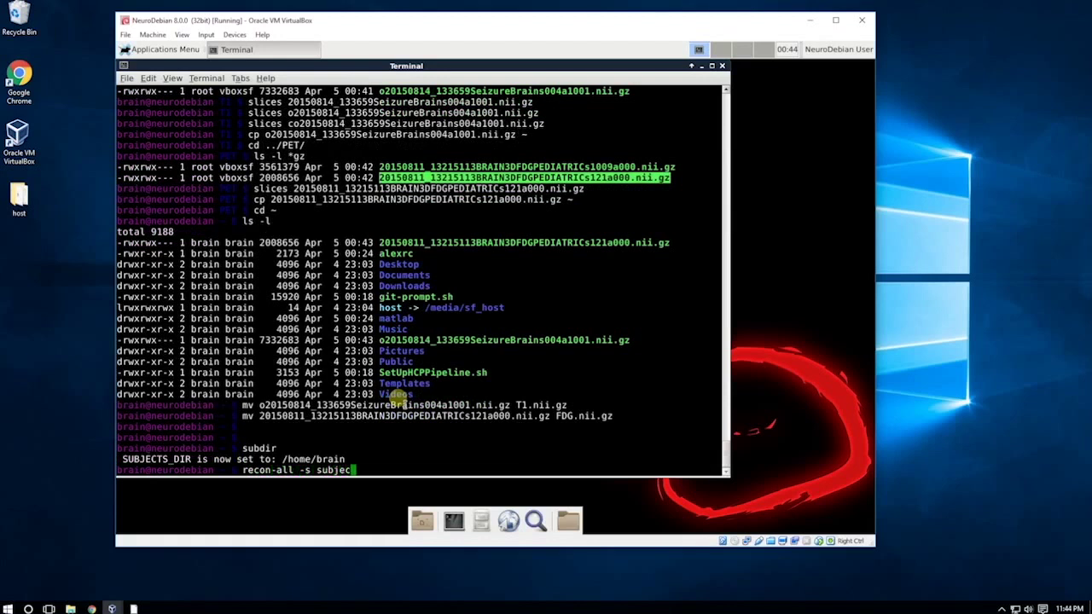
{"action": "type", "text": " -i T1.nii.gz -all"}
{"action": "key", "text": "Return"}
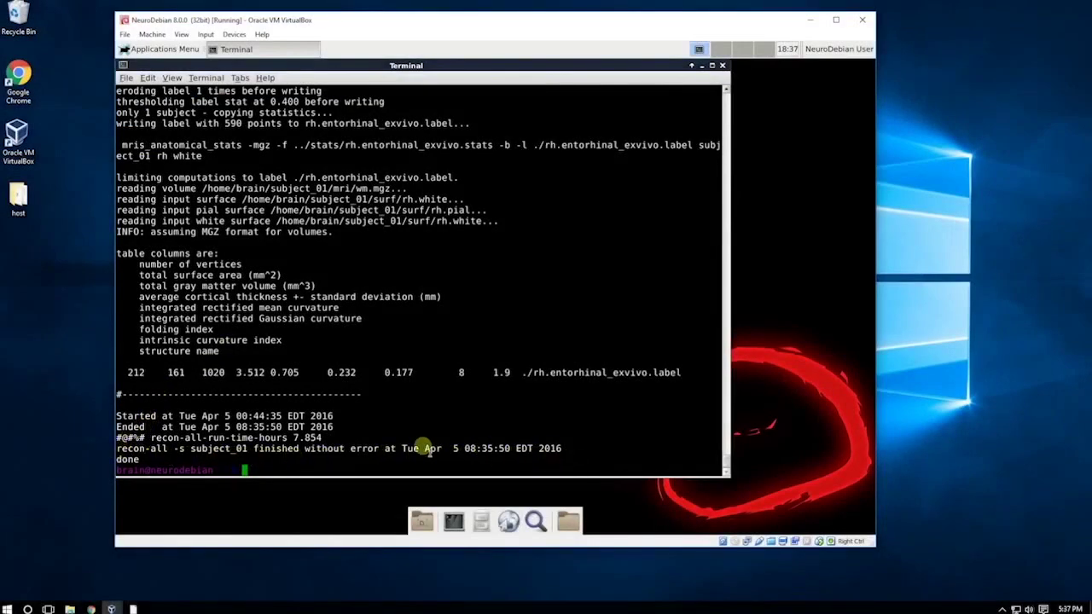
- Run FreeSurfer2HCPWorkbenchConverter.sh --subject=subject_01 in the home folder
{"action": "left_click_drag", "start_coordinate": [304, 469], "coordinate": [305, 472]}
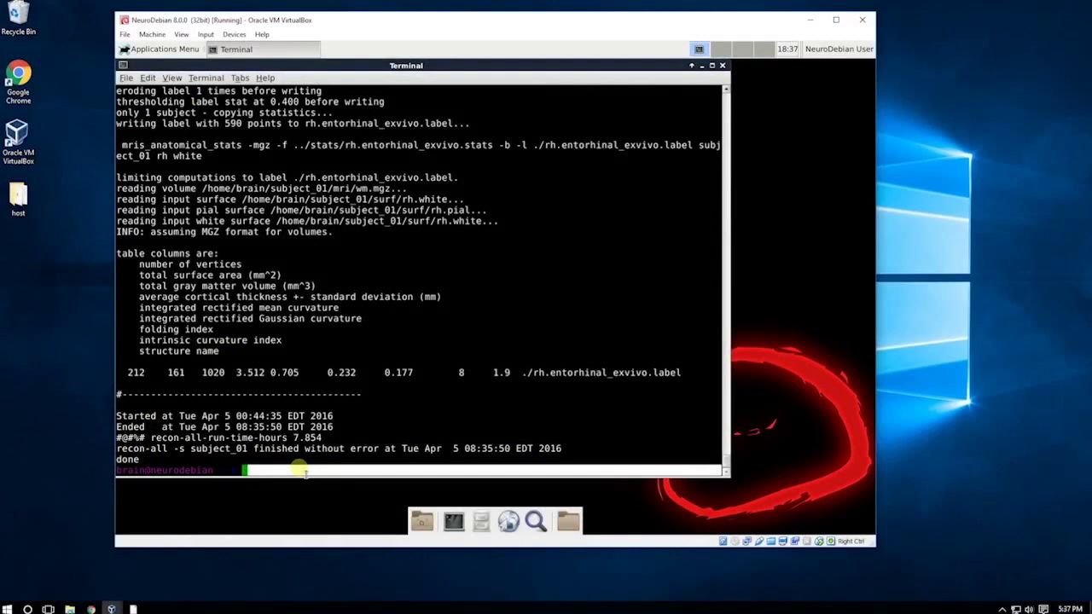
{"action": "left_click", "coordinate": [304, 470]}
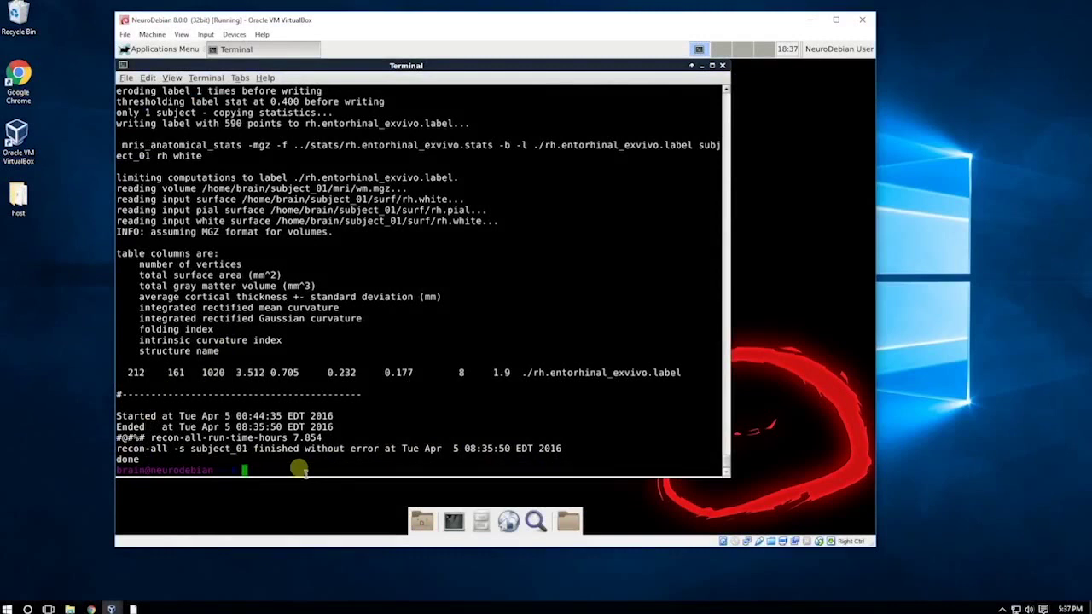
{"action": "type", "text": "FreeSurfer2HCPW"}
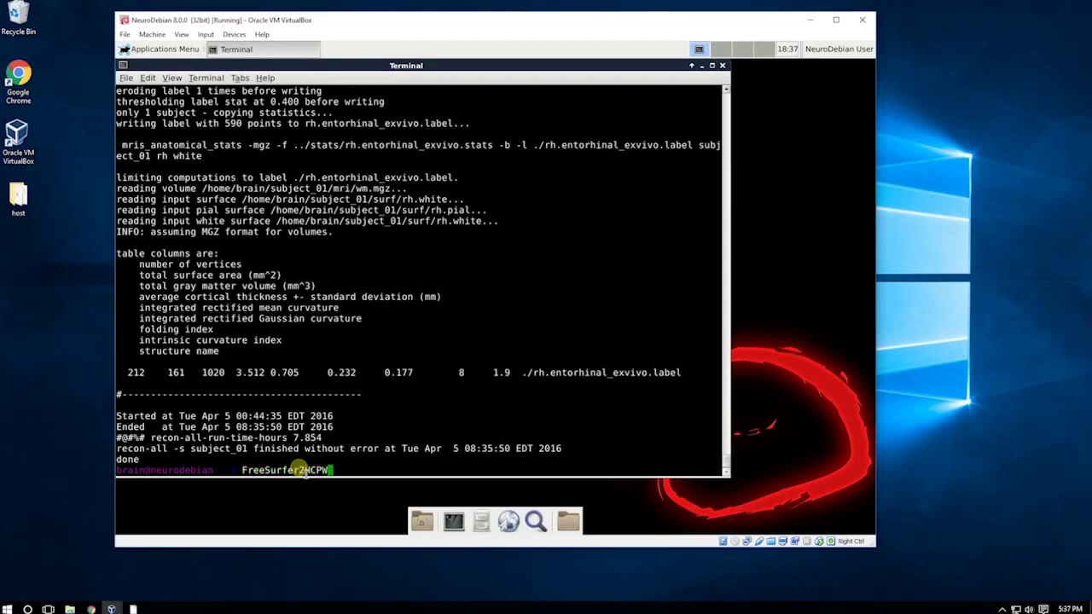
{"action": "type", "text": "orkbenchConverter.sh "}
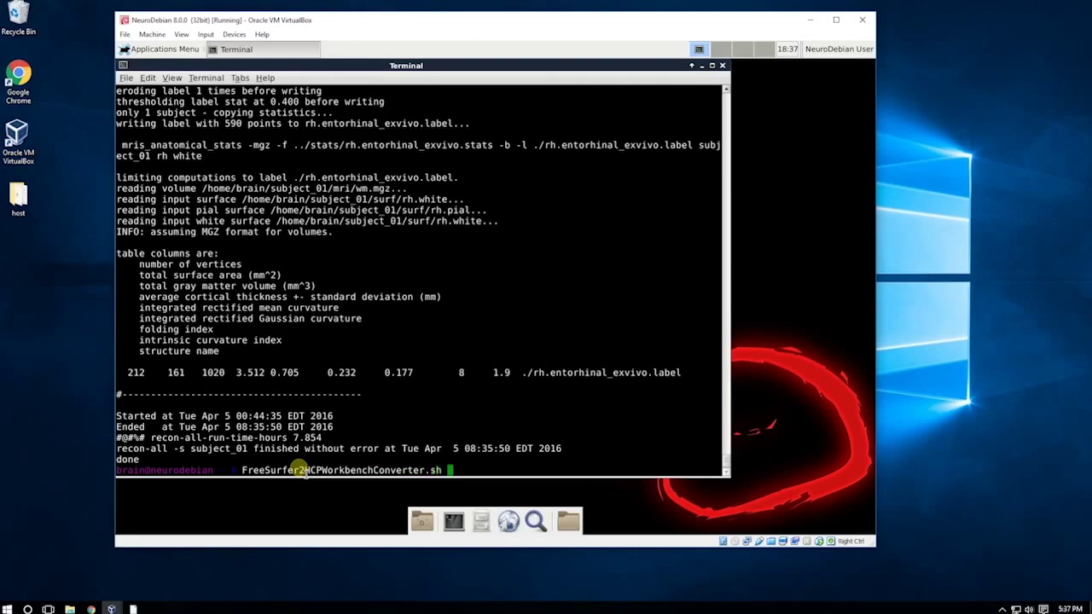
{"action": "type", "text": "--subject=subject"}
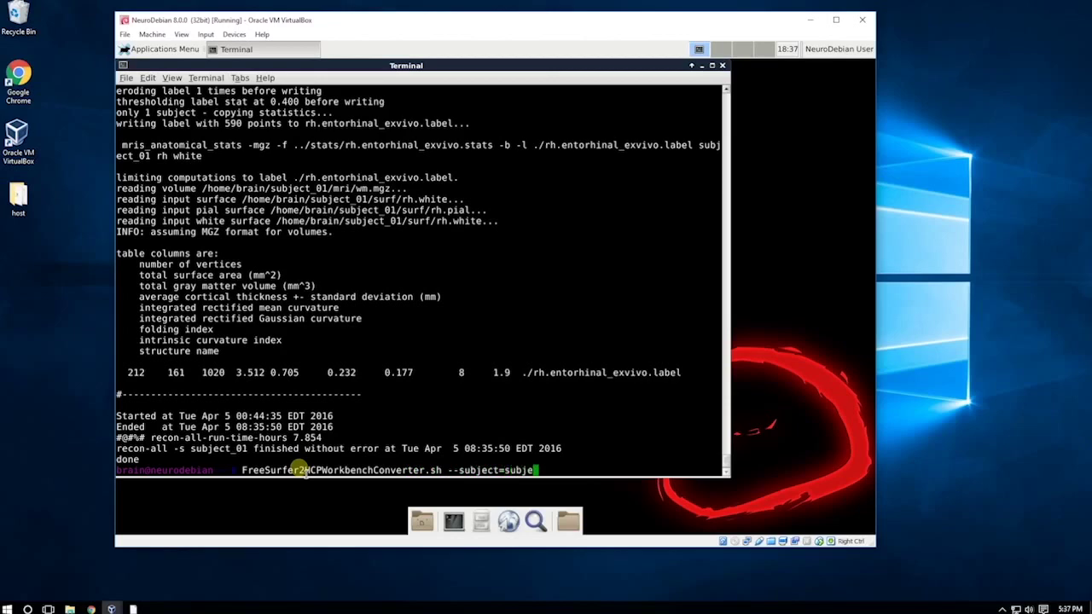
{"action": "type", "text": "_01"}
{"action": "key", "text": "Return"}
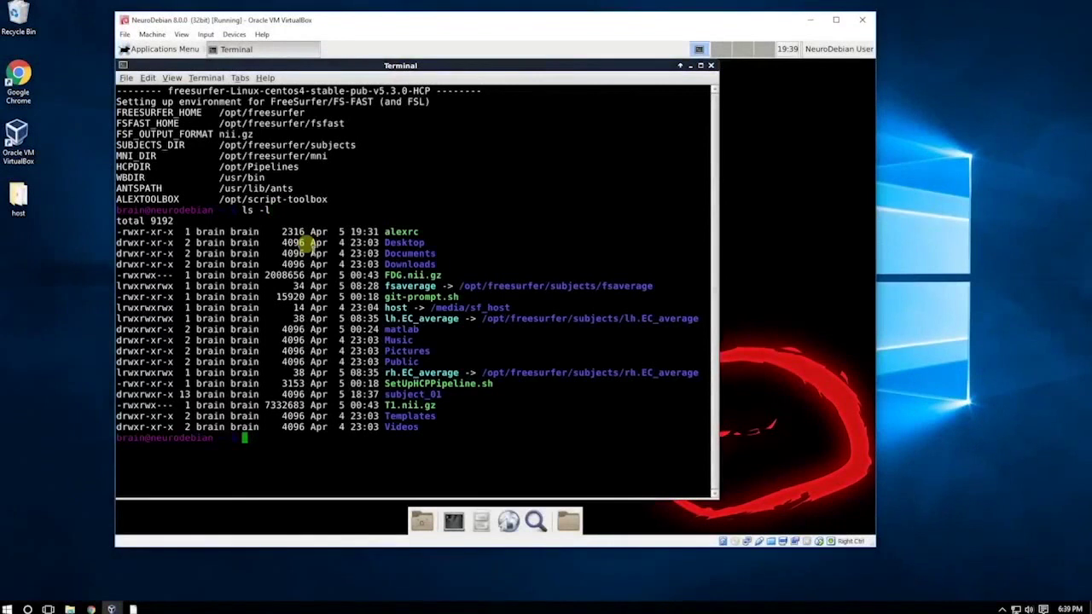
- Preview FDG.nii.gz with slices and return to the terminal
{"action": "left_click_drag", "start_coordinate": [385, 275], "coordinate": [457, 282]}
{"action": "left_click", "coordinate": [445, 290]}
{"action": "type", "text": "slices FDG.nii.gz"}
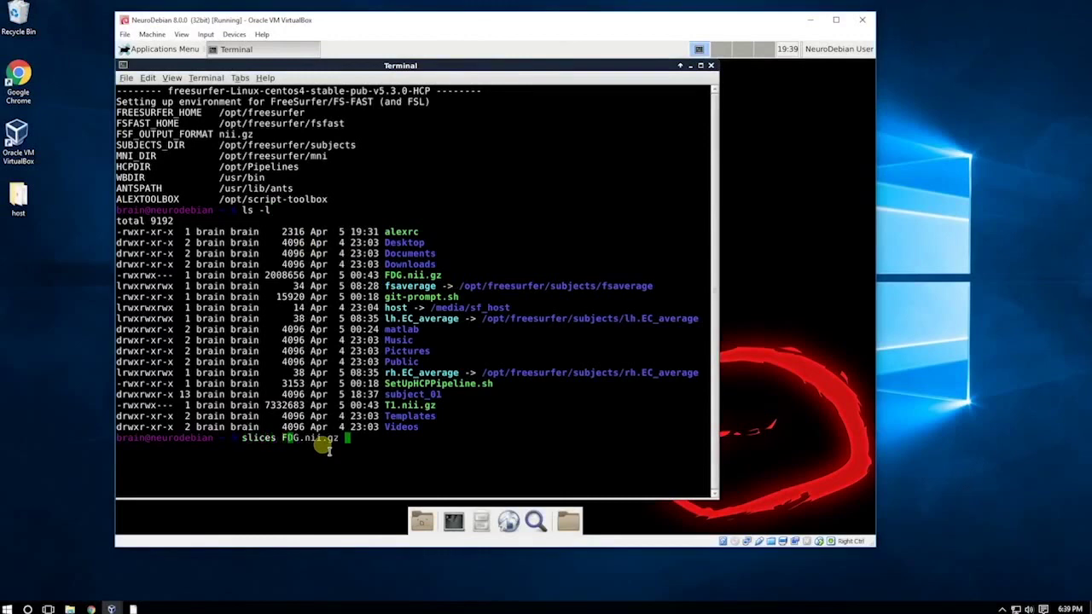
{"action": "key", "text": "Return"}
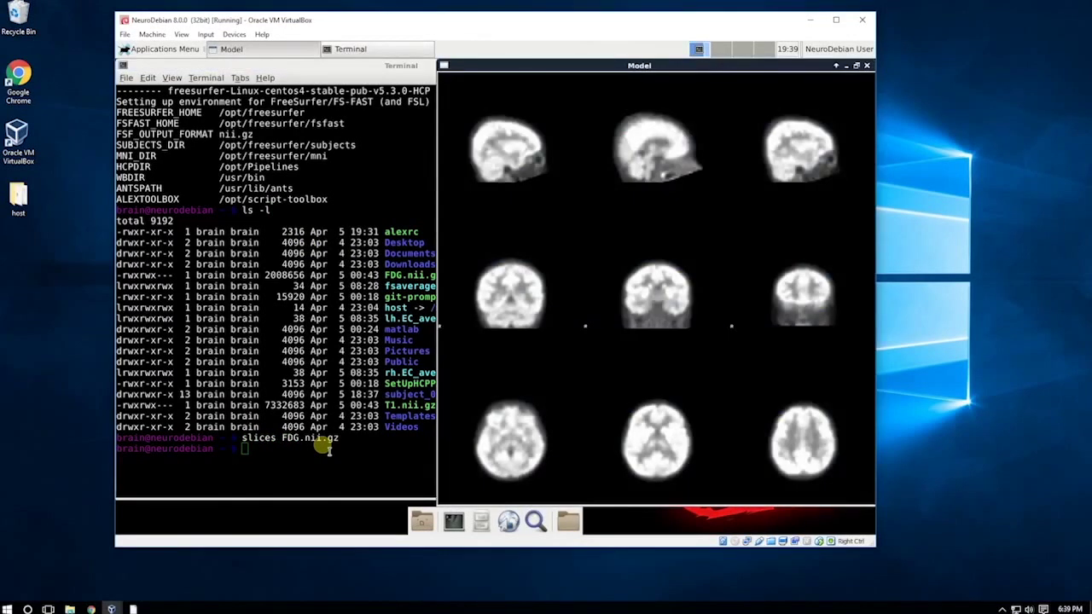
{"action": "left_click", "coordinate": [273, 460]}
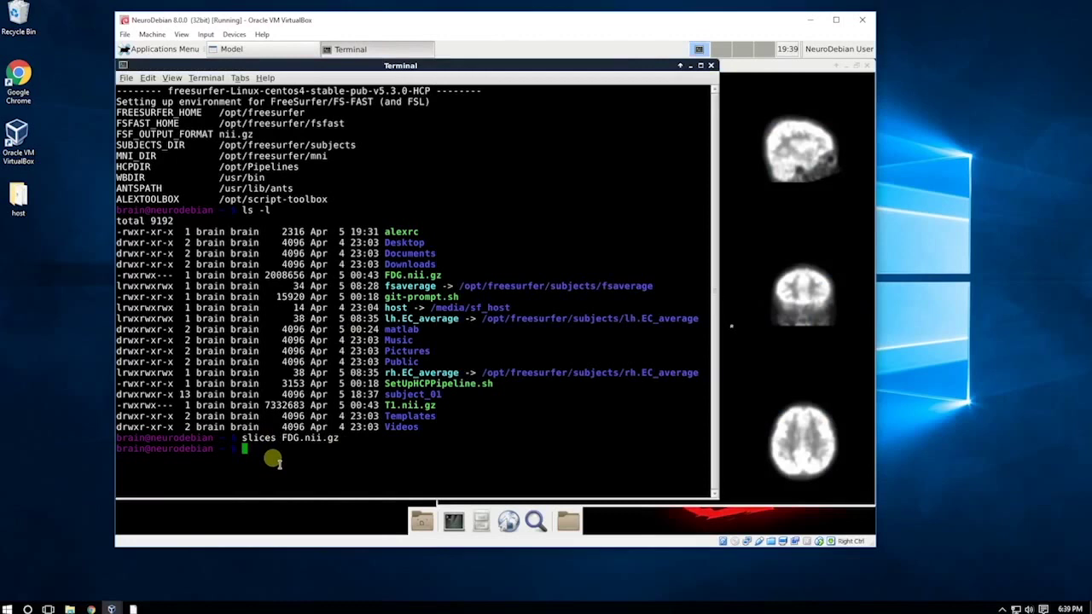
- Move into subject_01/mri, list the brain* files, and type mri_convert brain.mgz brain.nii.gz
{"action": "type", "text": "cd subje"}
{"action": "key", "text": "Tab"}
{"action": "type", "text": "mri"}
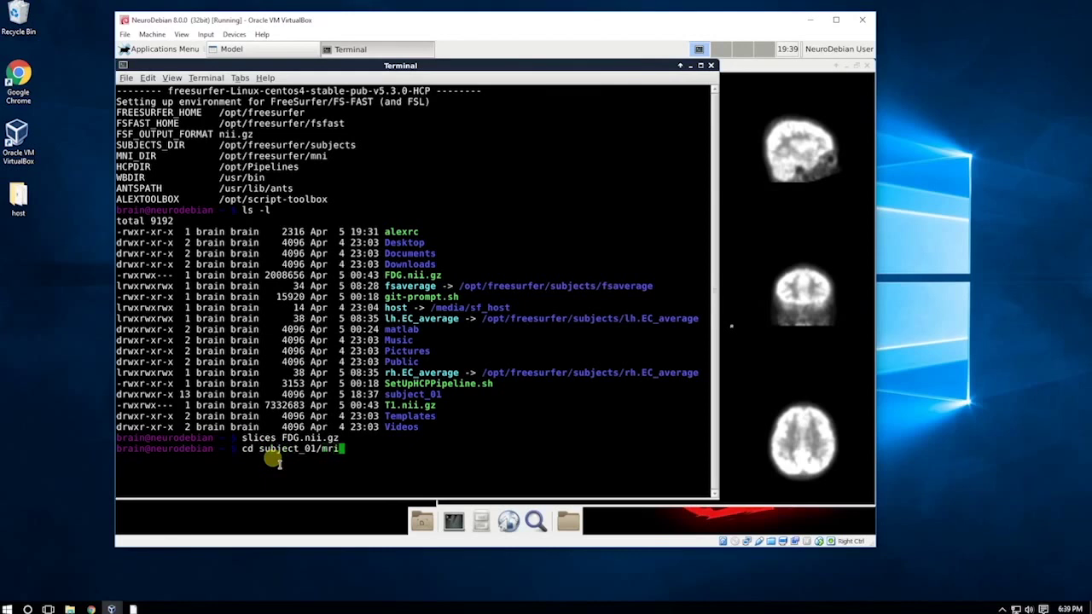
{"action": "key", "text": "Return"}
{"action": "type", "text": "ls"}
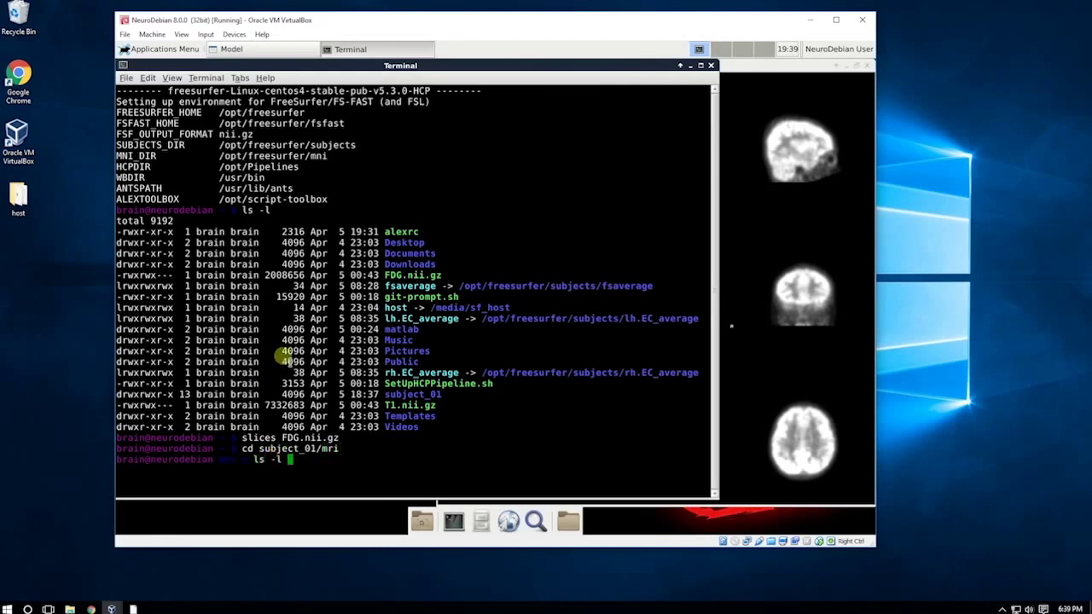
{"action": "type", "text": " -l brain*"}
{"action": "key", "text": "Return"}
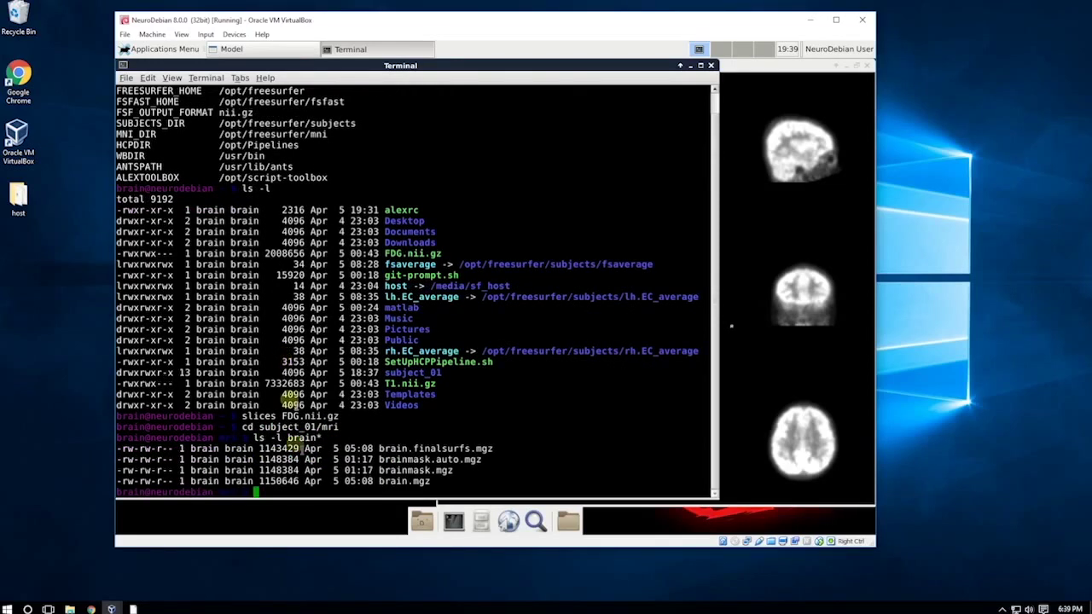
{"action": "left_click_drag", "start_coordinate": [431, 481], "coordinate": [382, 483]}
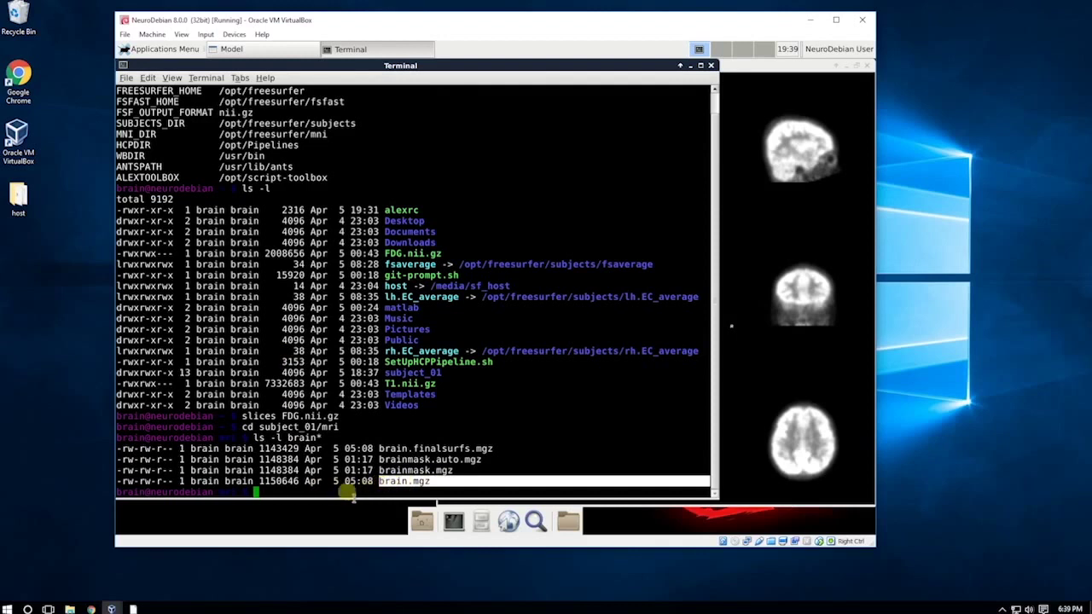
{"action": "left_click", "coordinate": [349, 495]}
{"action": "type", "text": "mri"}
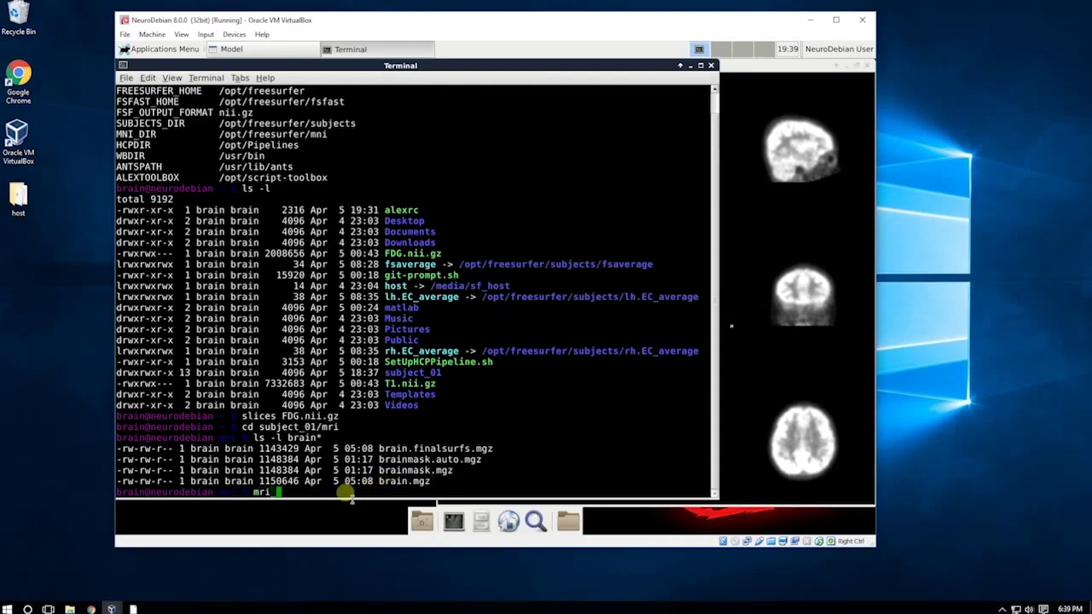
{"action": "type", "text": "_convert brain.mgz brain.nii.gz"}
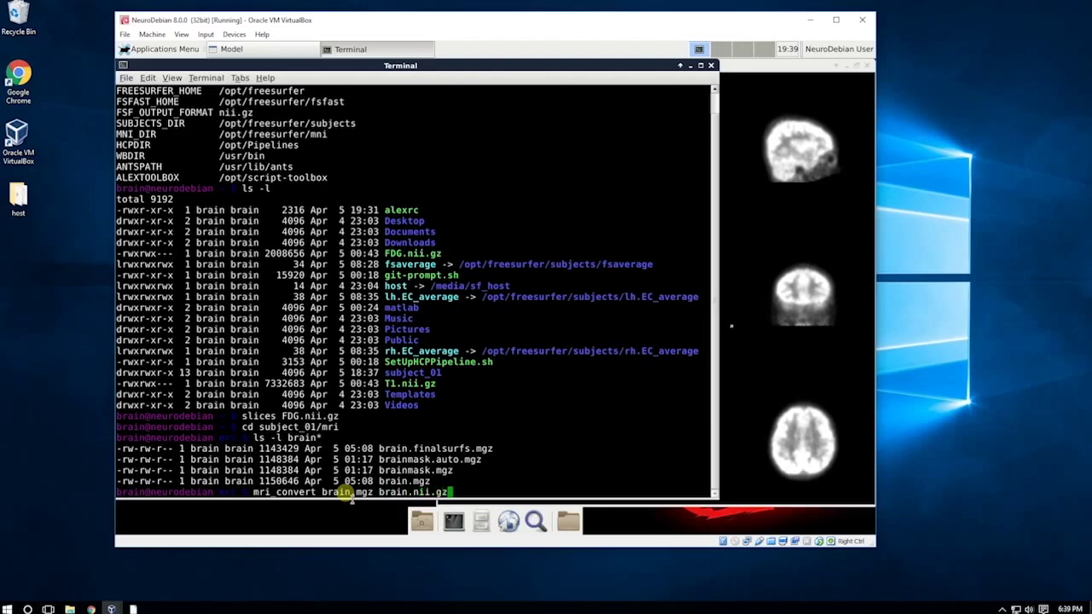
- Convert brain.mgz to brain.nii.gz and save a reoriented copy in the home folder with fslreorient2std
{"action": "key", "text": "Return"}
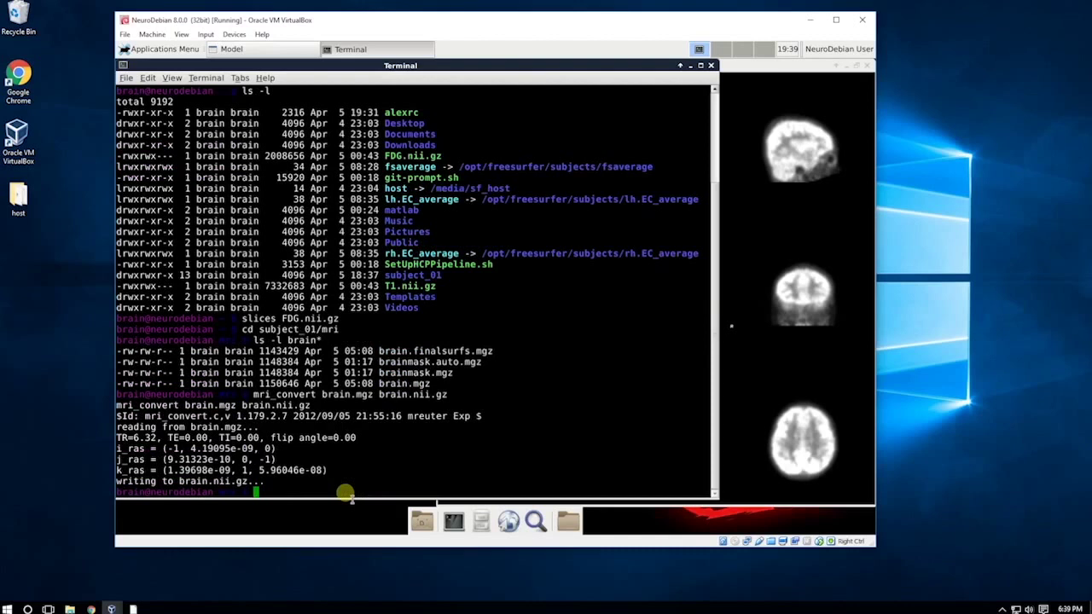
{"action": "type", "text": "fslre"}
{"action": "key", "text": "Tab"}
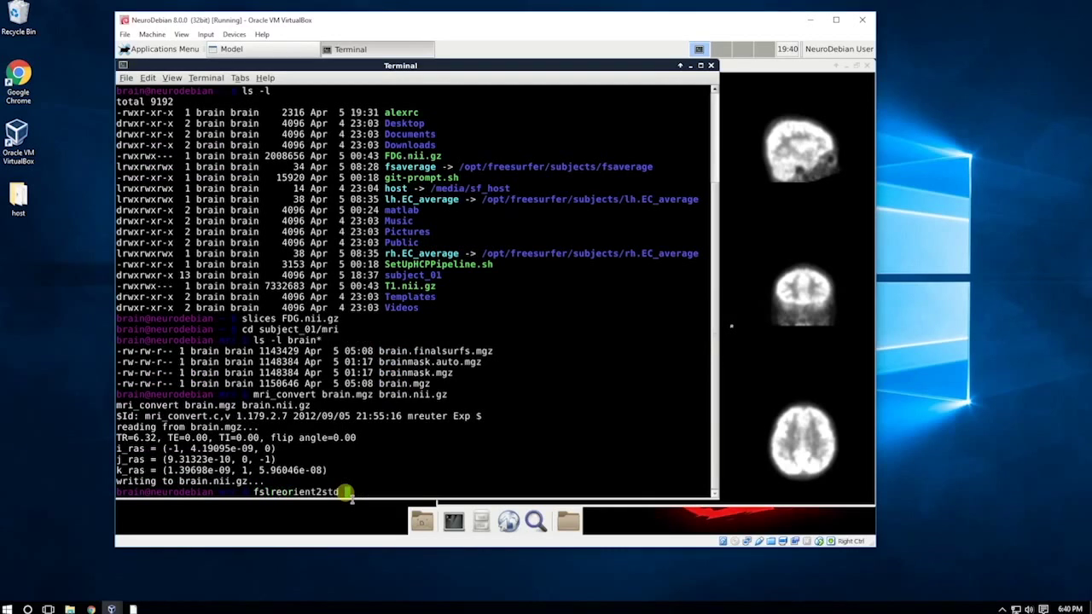
{"action": "type", "text": "brain.nii."}
{"action": "type", "text": "gz -"}
{"action": "type", "text": "/brain."}
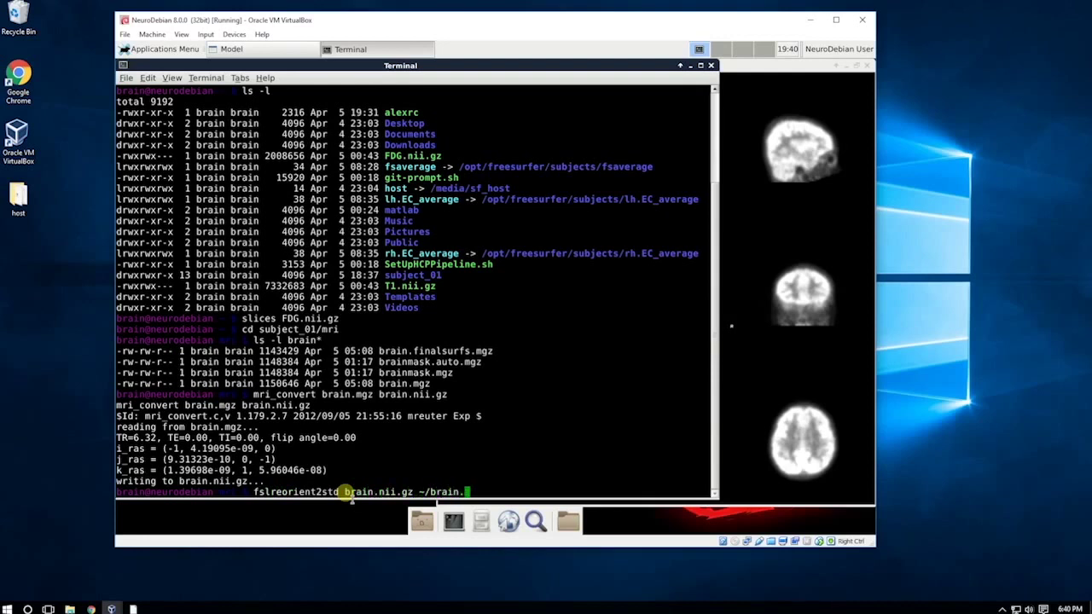
{"action": "type", "text": "nii.gz"}
{"action": "key", "text": "Return"}
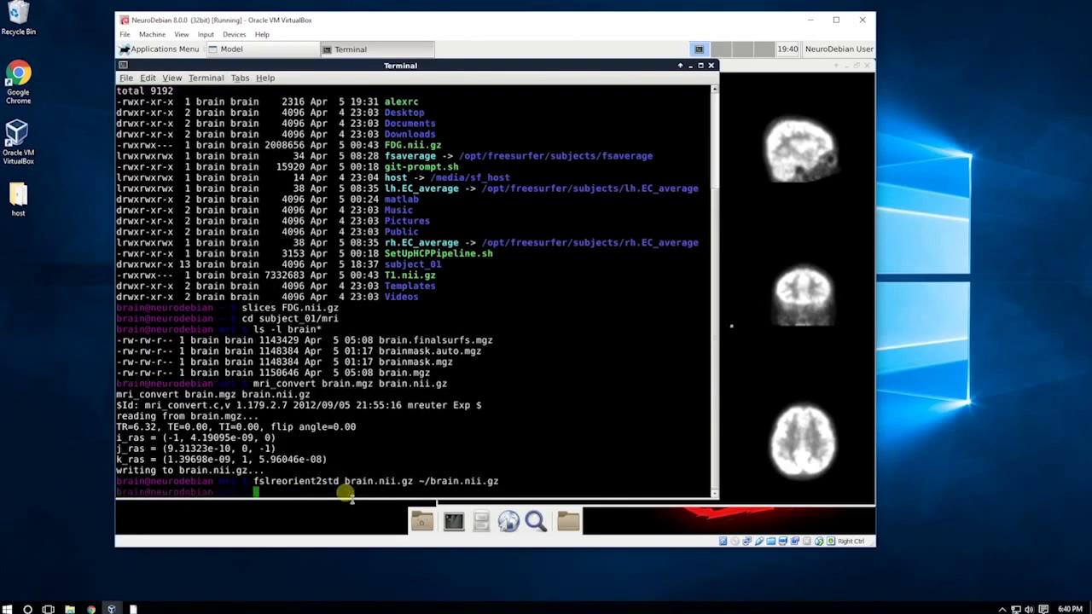
- Return to the home folder and confirm brain.nii.gz appears in the listing
{"action": "type", "text": "cd ~"}
{"action": "key", "text": "Return"}
{"action": "type", "text": "ls"}
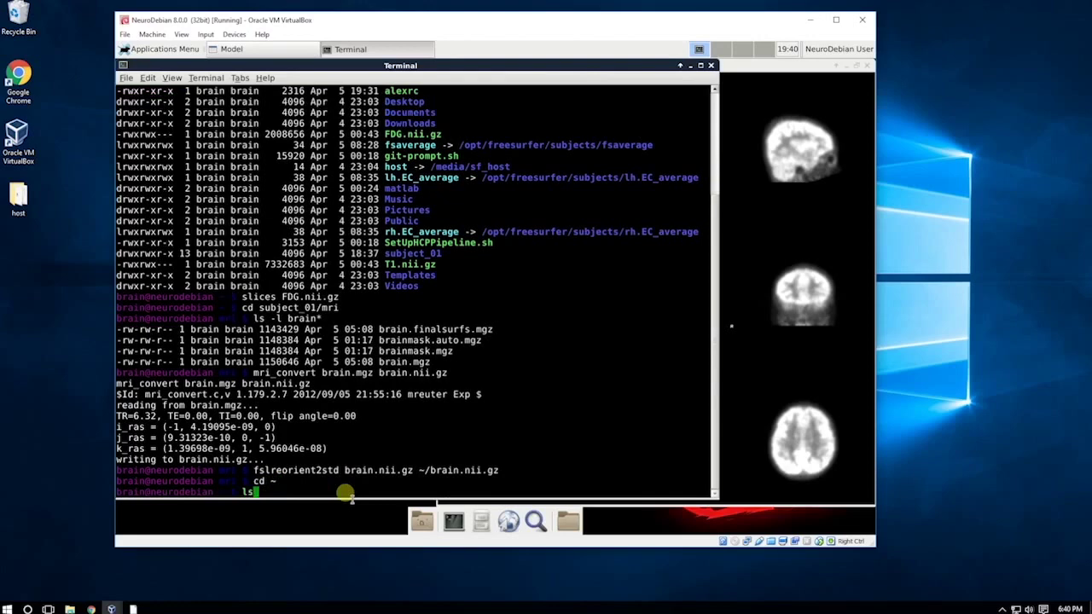
{"action": "type", "text": " -l"}
{"action": "key", "text": "Return"}
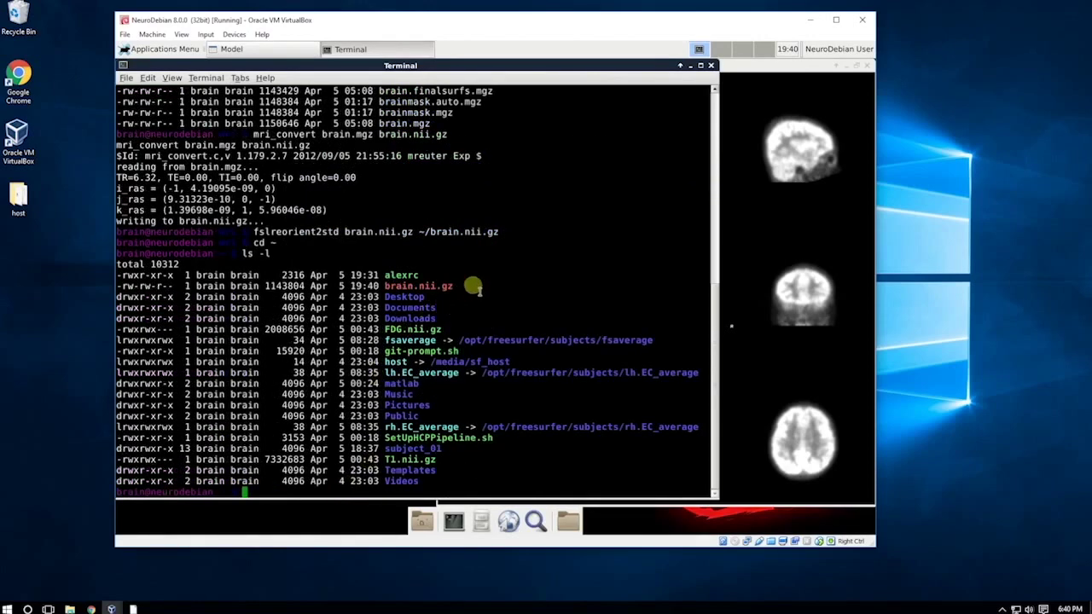
{"action": "left_click_drag", "start_coordinate": [472, 289], "coordinate": [388, 287]}
{"action": "left_click", "coordinate": [334, 487]}
- Preview brain.nii.gz with slices, then close the brain and FDG viewer windows
{"action": "type", "text": "slices"}
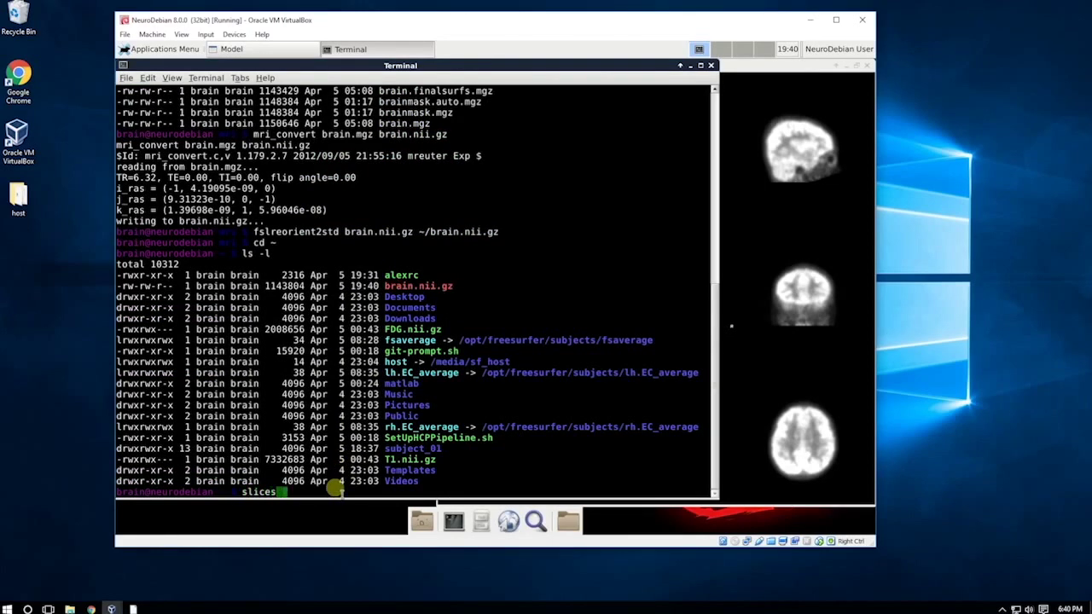
{"action": "type", "text": " brain"}
{"action": "key", "text": "Tab"}
{"action": "key", "text": "Return"}
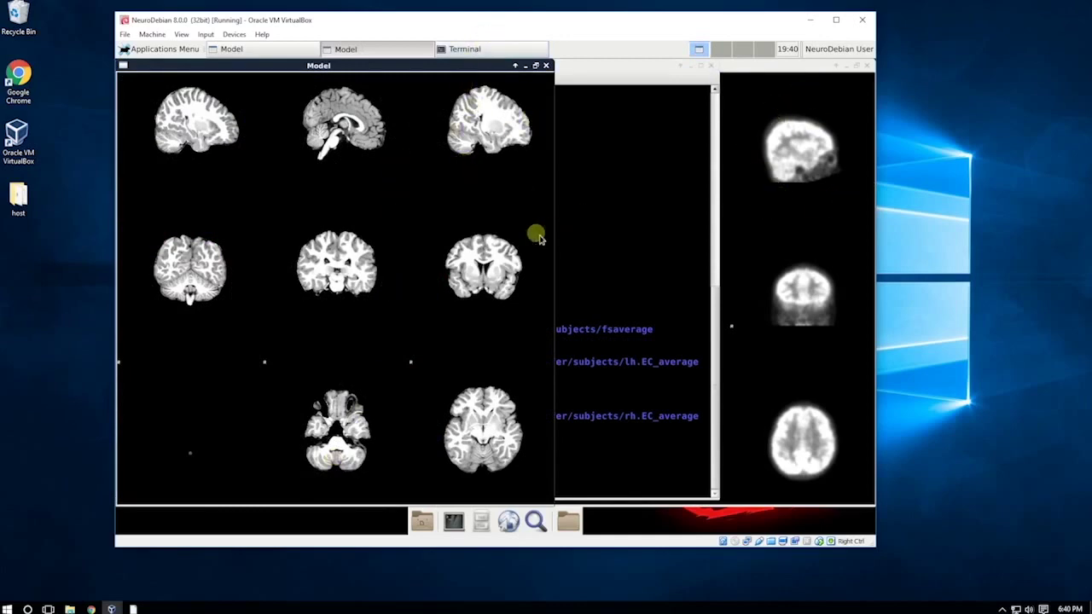
{"action": "left_click", "coordinate": [546, 66]}
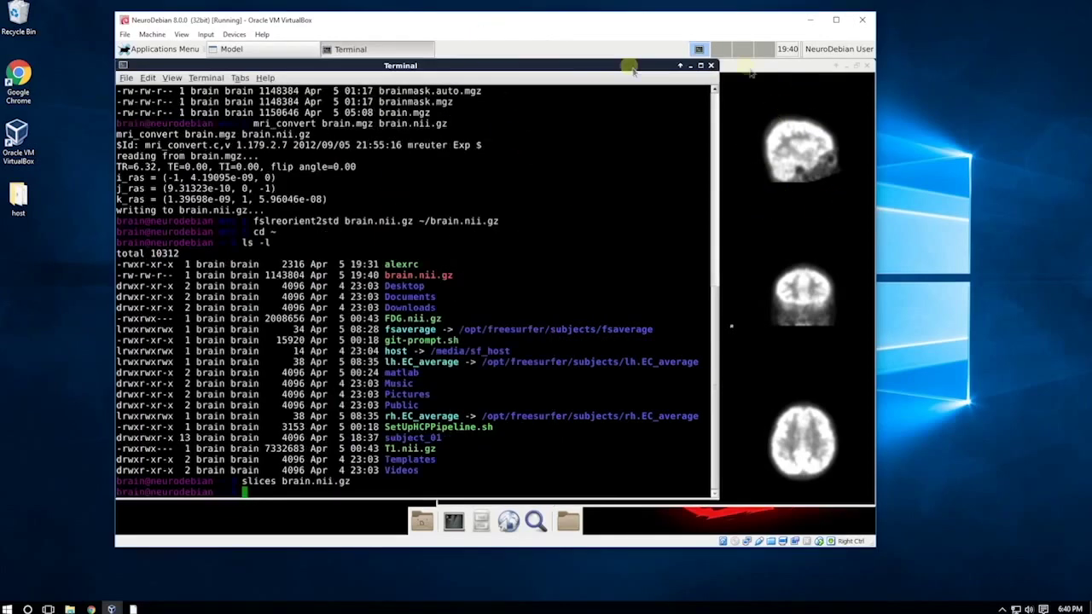
{"action": "left_click", "coordinate": [866, 66]}
- Display the command behind the antsQuick alias
{"action": "type", "text": "al"}
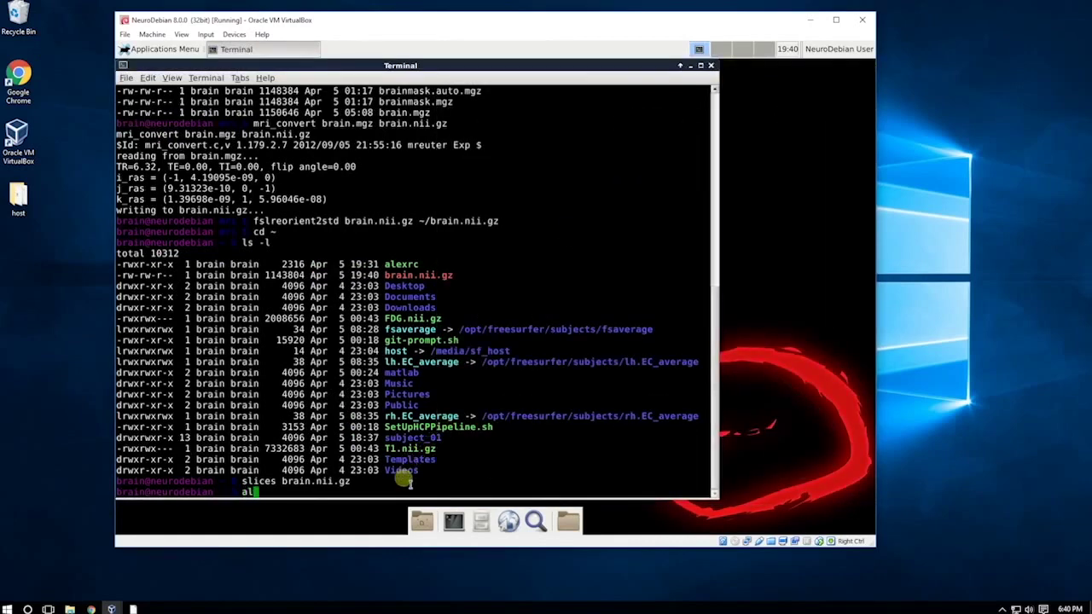
{"action": "type", "text": "ias antsQuick"}
{"action": "key", "text": "Return"}
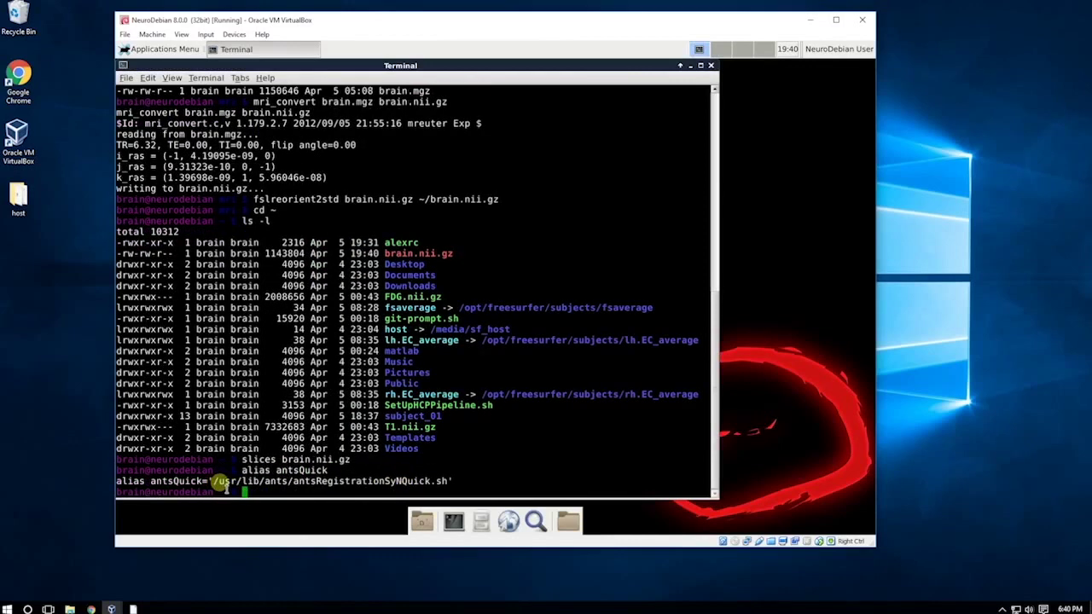
{"action": "left_click_drag", "start_coordinate": [219, 481], "coordinate": [448, 483]}
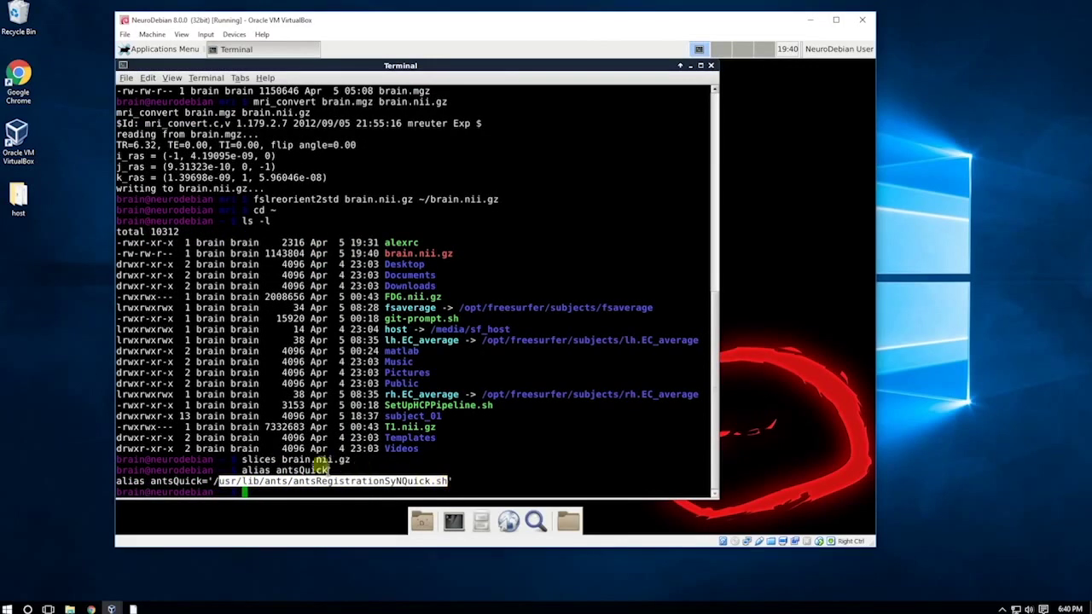
{"action": "left_click", "coordinate": [315, 478]}
- Run antsQuick affine registration of FDG.nii.gz to brain.nii.gz with output prefix FDG_to_brain
{"action": "double_click", "coordinate": [313, 493]}
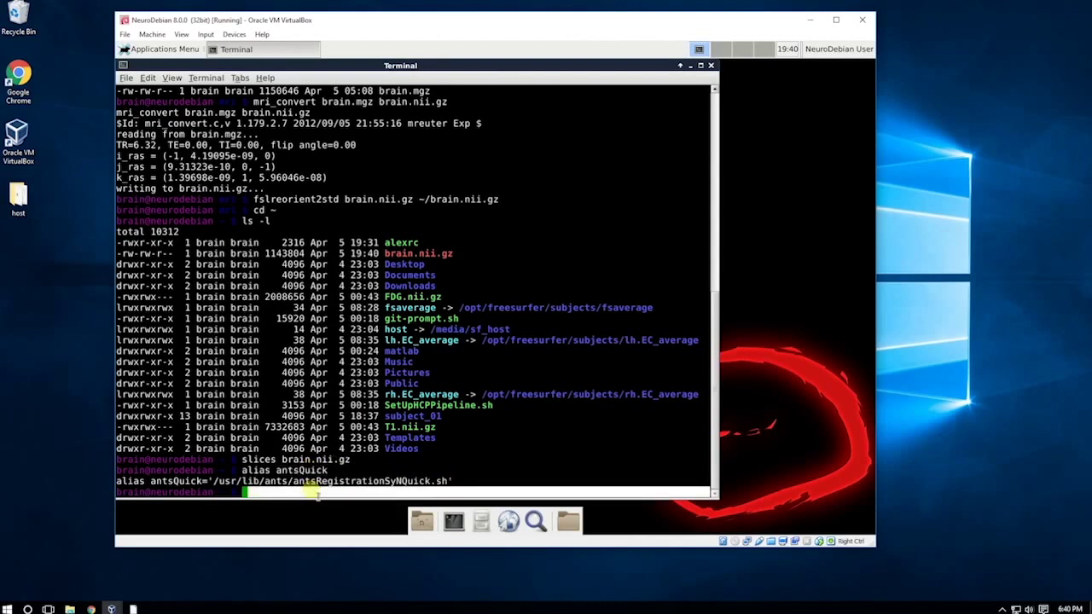
{"action": "type", "text": "antsQuick "}
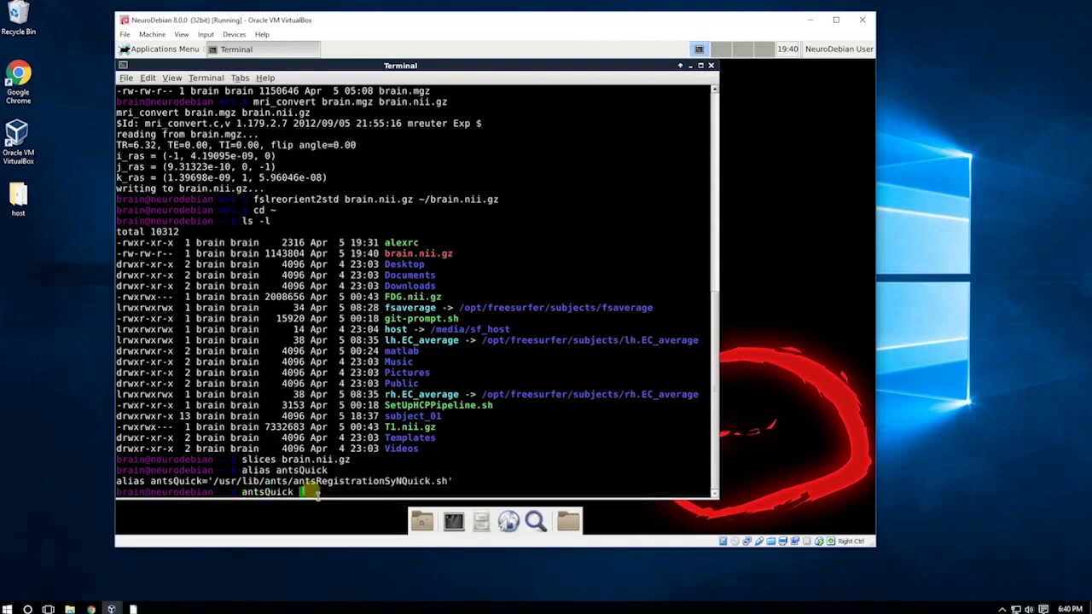
{"action": "type", "text": "-d 3 -t a -p f -f brain.nii.gz "}
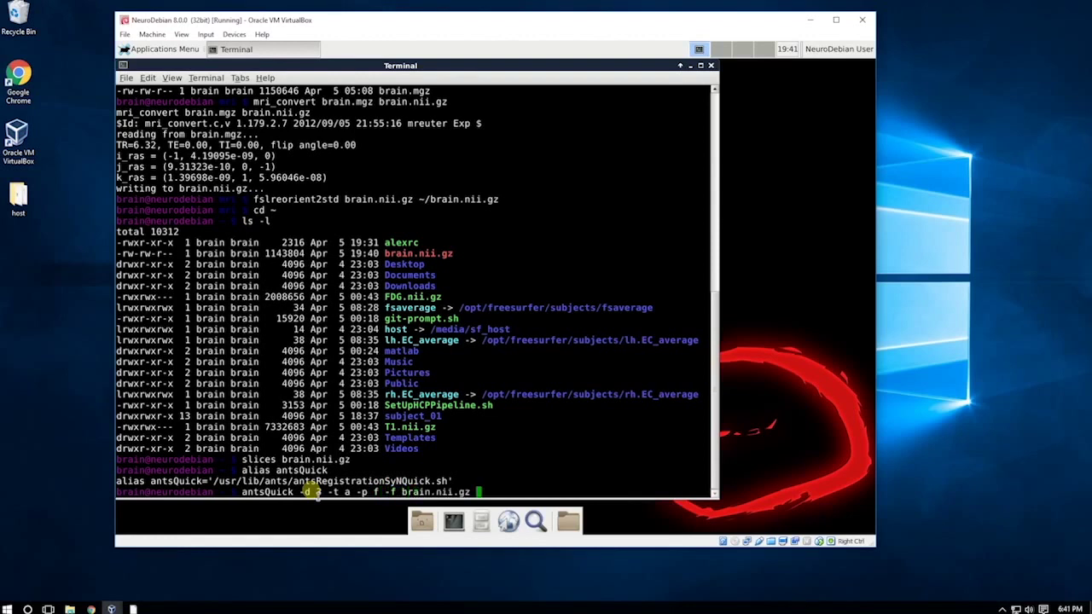
{"action": "type", "text": "-m FDG.nii.gz -o FDG_to_brai"}
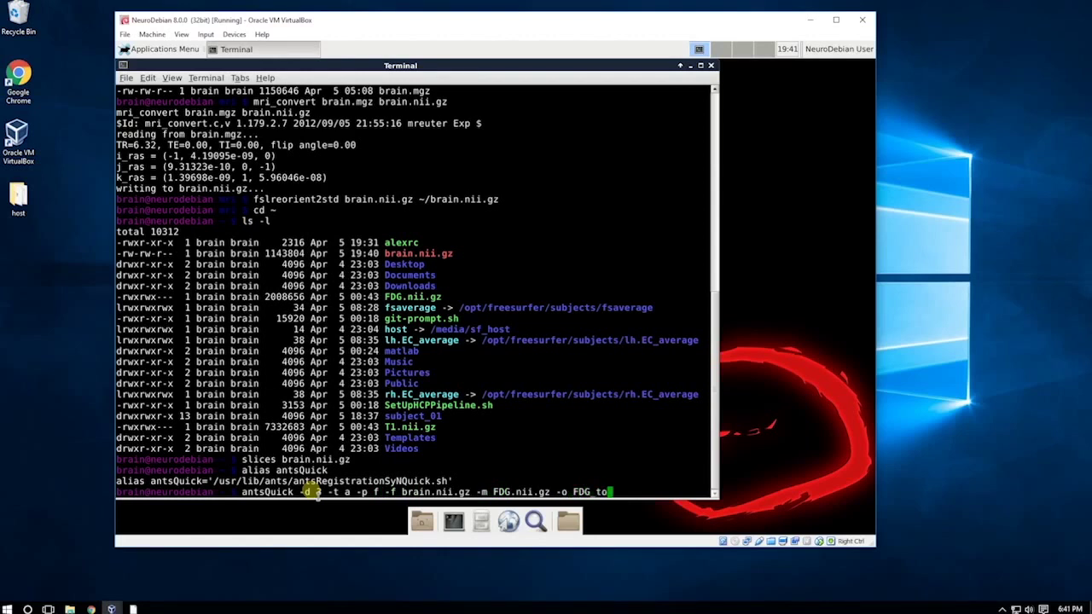
{"action": "type", "text": "n"}
{"action": "key", "text": "Return"}
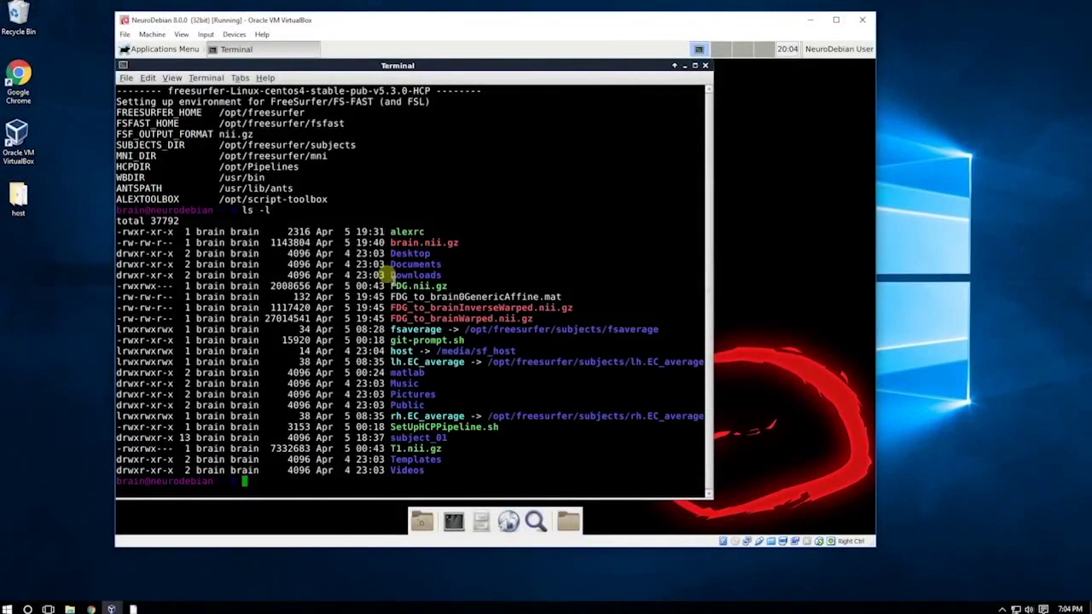
- Preview FDG_to_brainWarped.nii.gz over brain.nii.gz with slices, then close the preview window
{"action": "type", "text": "slices"}
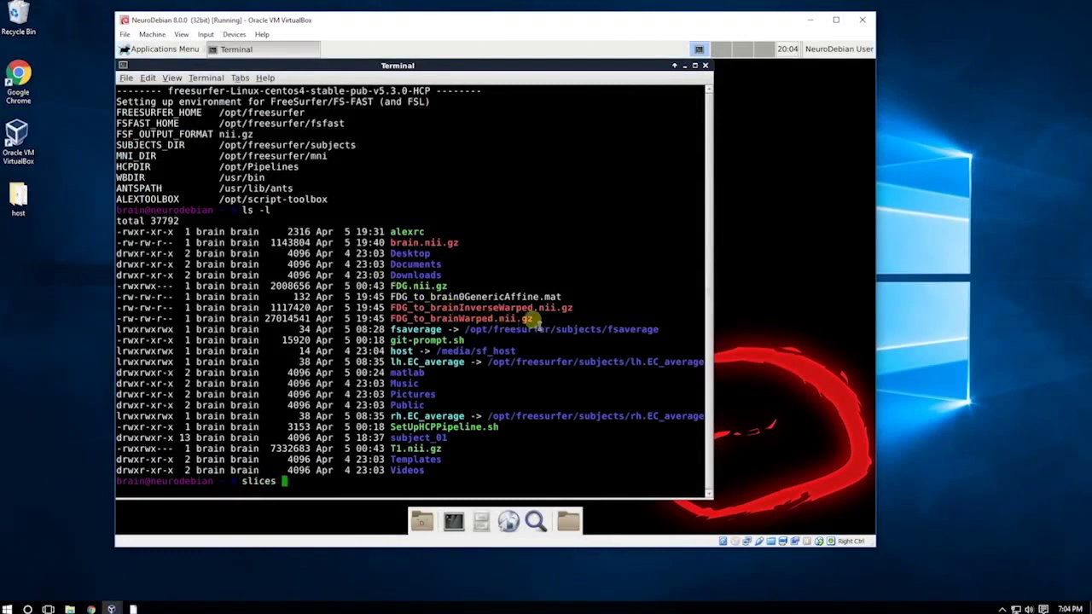
{"action": "left_click_drag", "start_coordinate": [536, 318], "coordinate": [391, 318]}
{"action": "key", "text": "ctrl+c"}
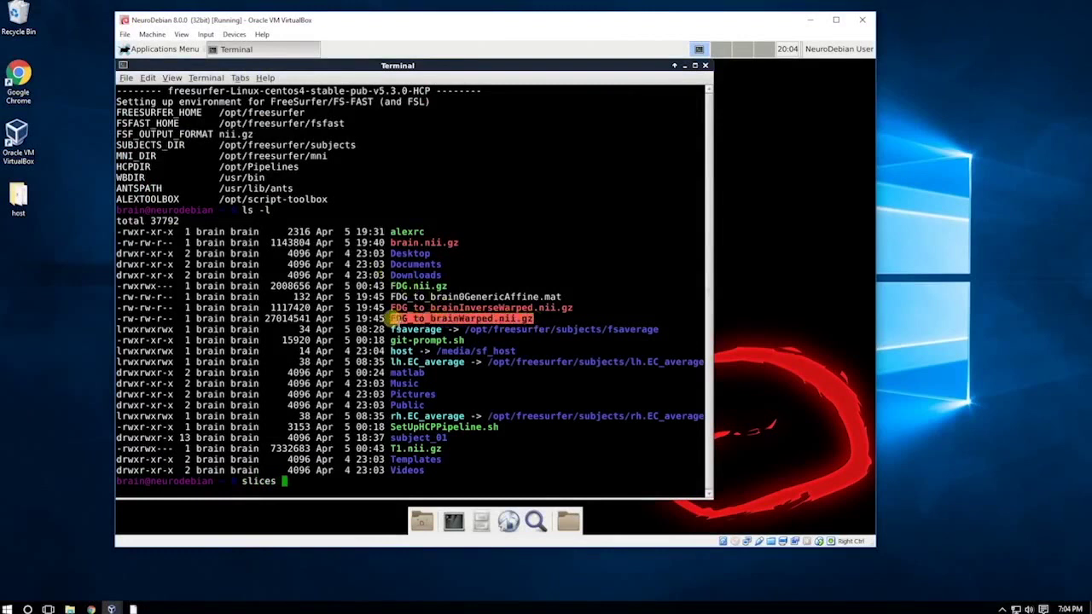
{"action": "right_click", "coordinate": [414, 319]}
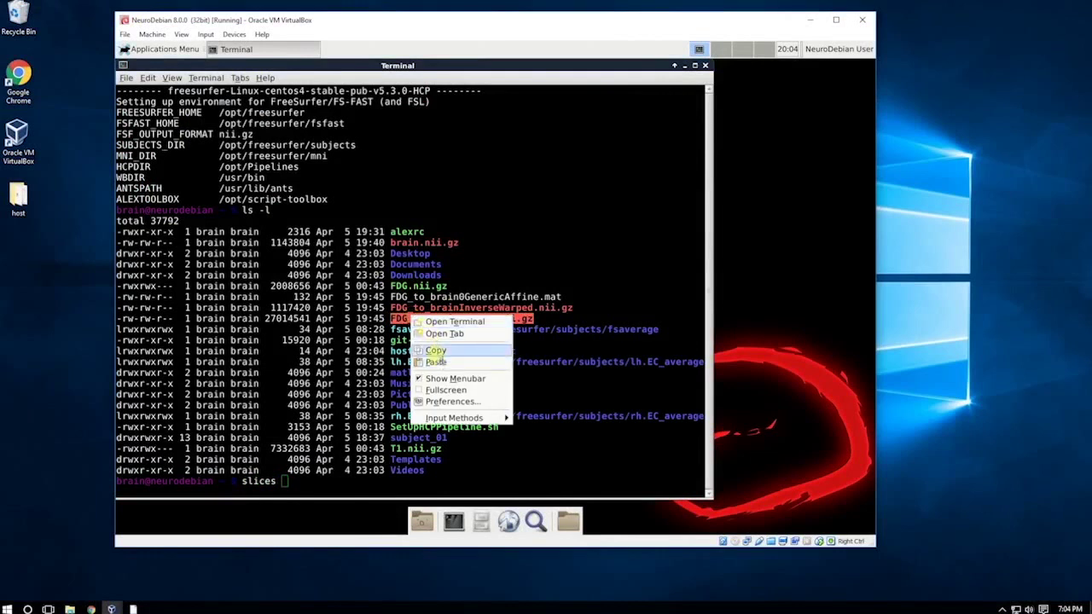
{"action": "left_click", "coordinate": [443, 350]}
{"action": "right_click", "coordinate": [362, 474]}
{"action": "left_click", "coordinate": [363, 415]}
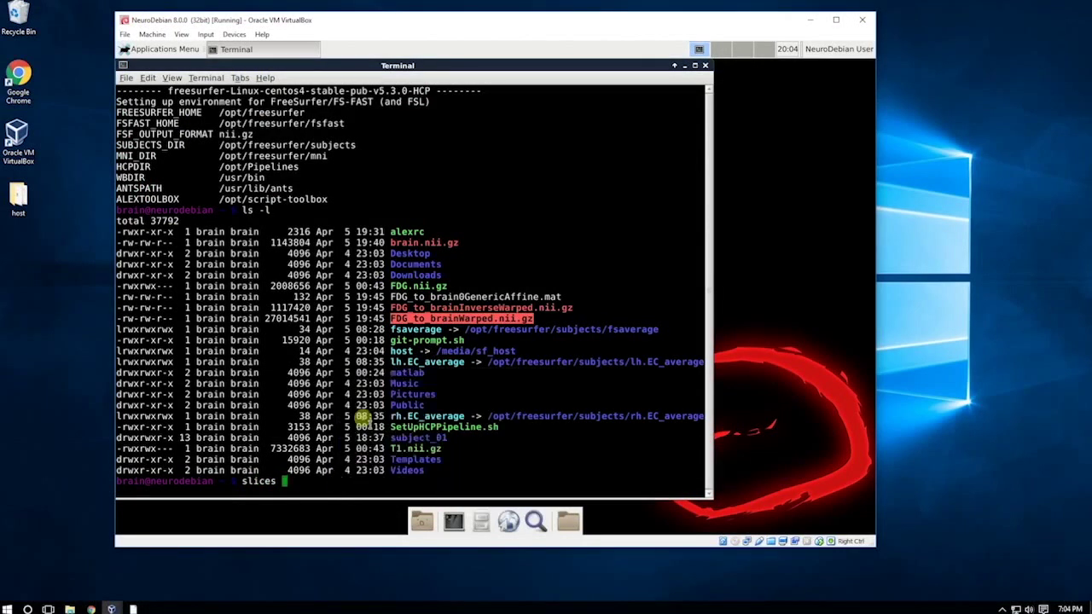
{"action": "type", "text": "bran"}
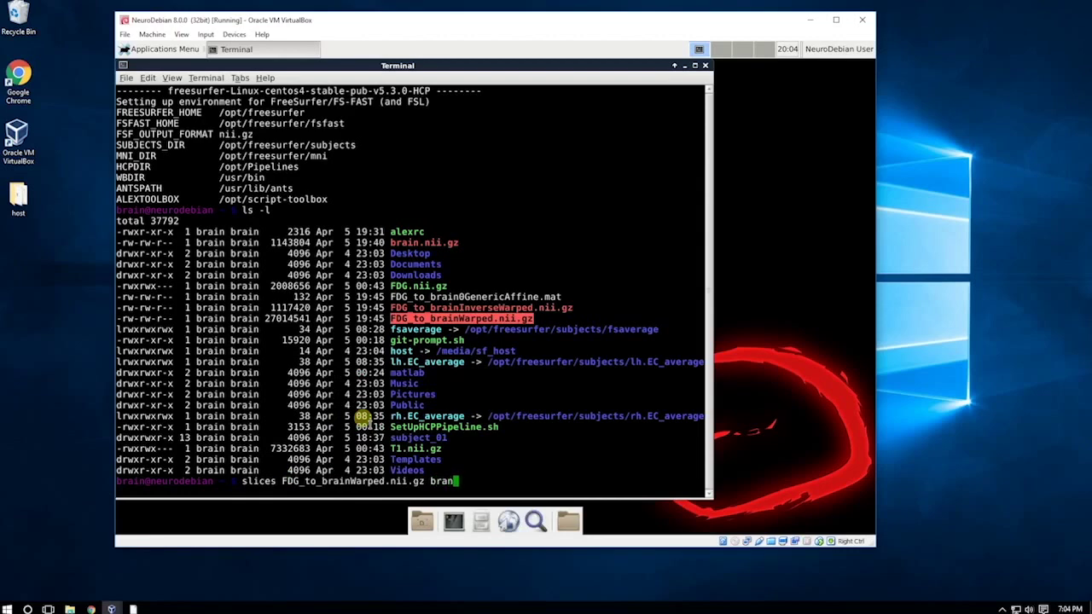
{"action": "key", "text": "BackSpace"}
{"action": "type", "text": "in"}
{"action": "key", "text": "Tab"}
{"action": "key", "text": "Return"}
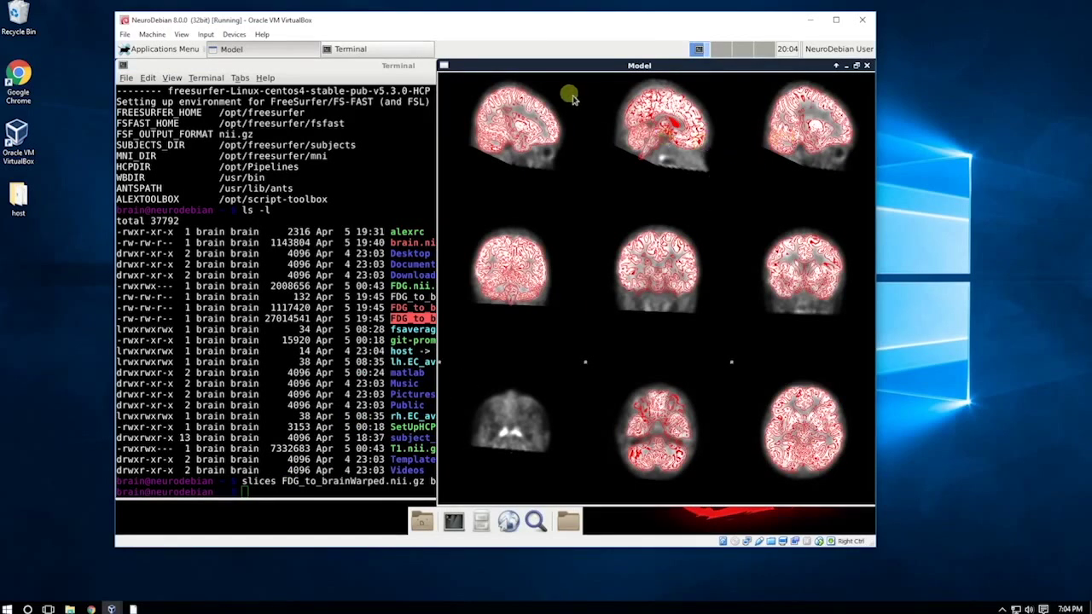
{"action": "left_click", "coordinate": [868, 66]}
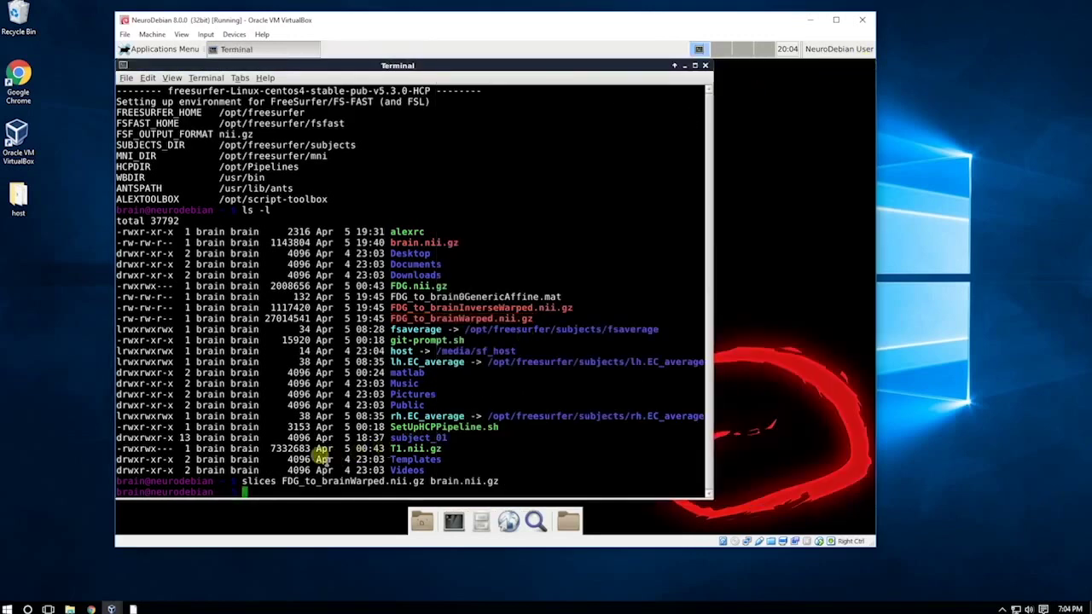
- Draft an ImportVolumeToSpec.sh command for subject_01's FDG_to_brainWarped.nii.gz, then cancel it
{"action": "type", "text": "ImportVo"}
{"action": "key", "text": "Tab"}
{"action": "type", "text": "--subject="}
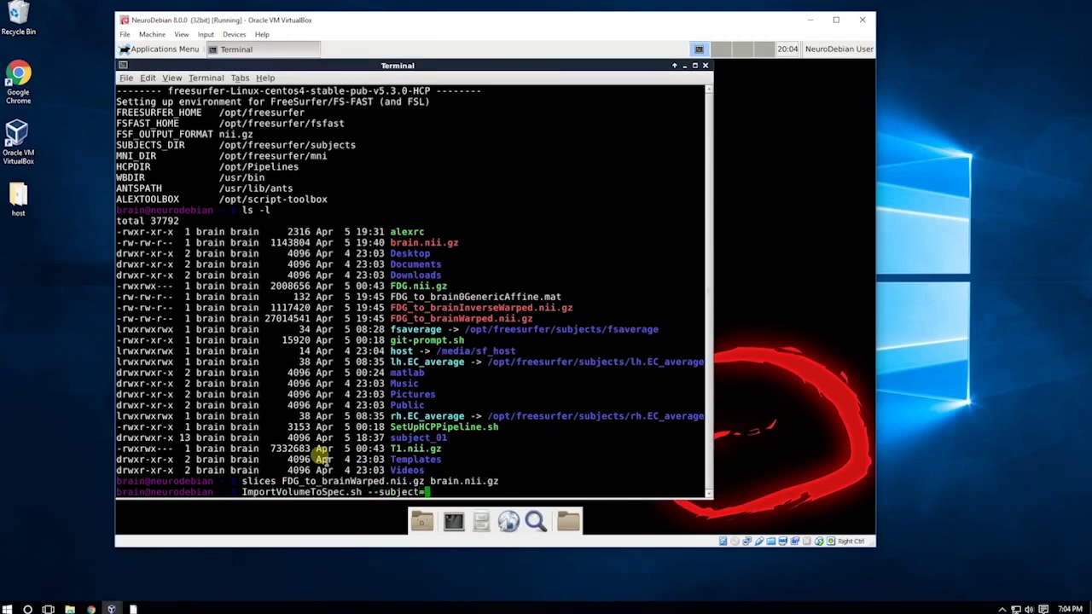
{"action": "type", "text": "subject_01 --inputvolume="}
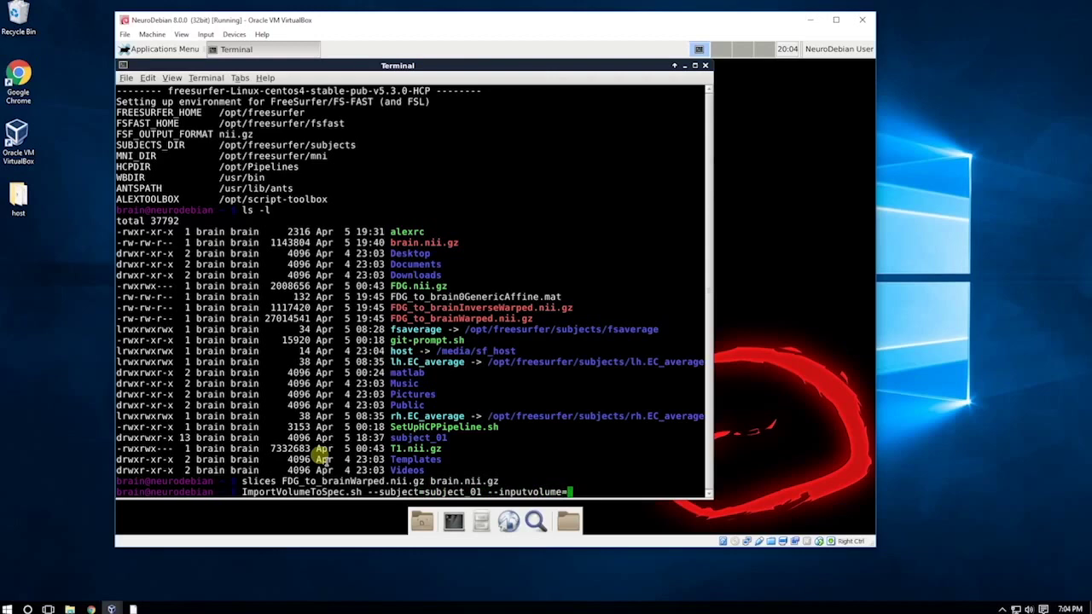
{"action": "type", "text": "/home/brain/FDG_to_"}
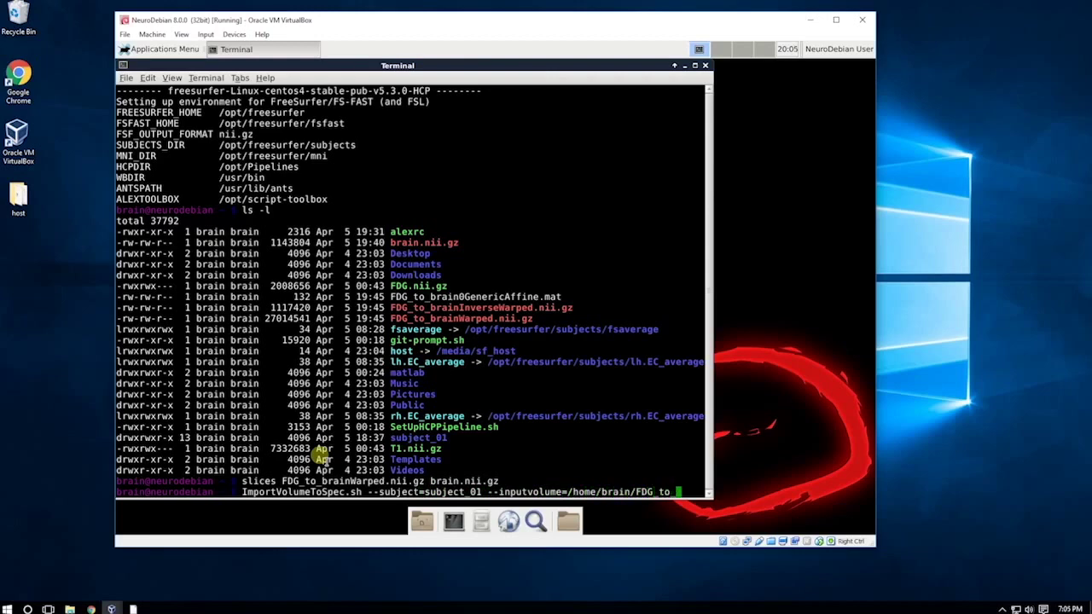
{"action": "type", "text": "brainWarped.nii"}
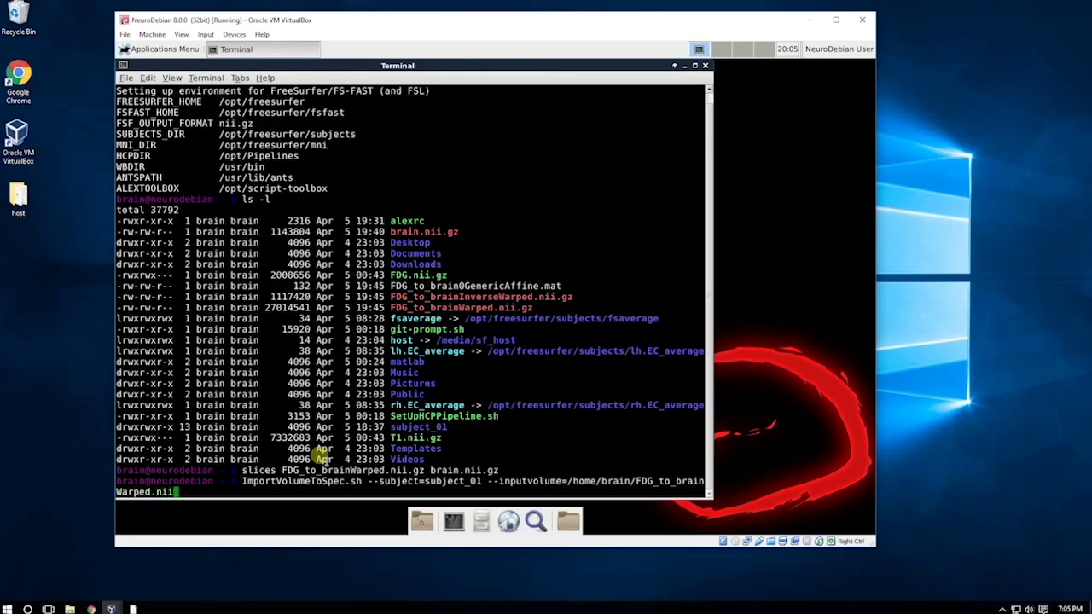
{"action": "type", "text": ".gz --inputname=FDG"}
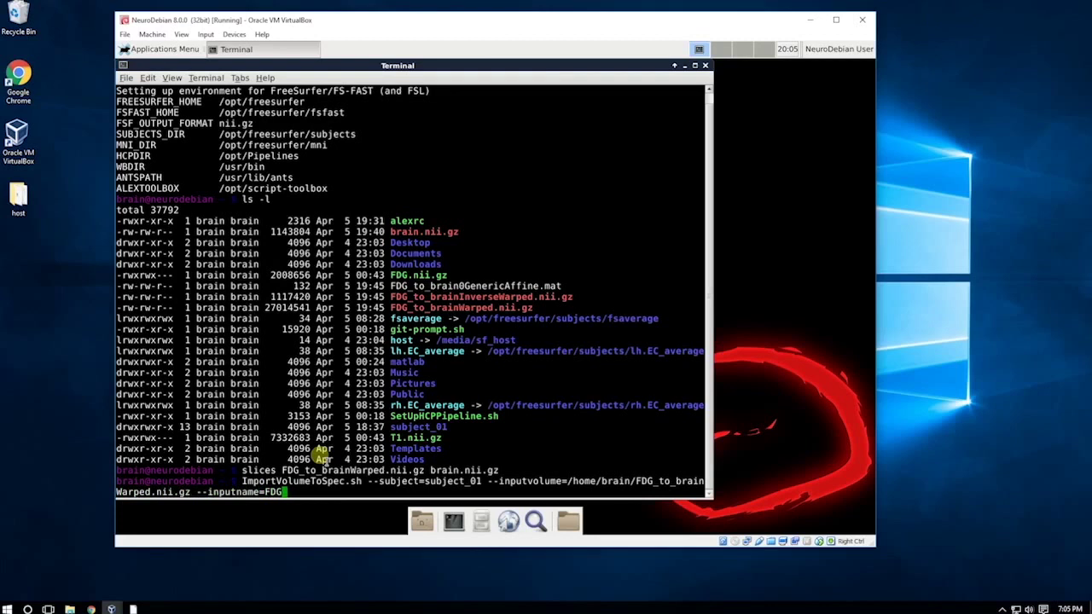
{"action": "type", "text": " --layers=midthickness"}
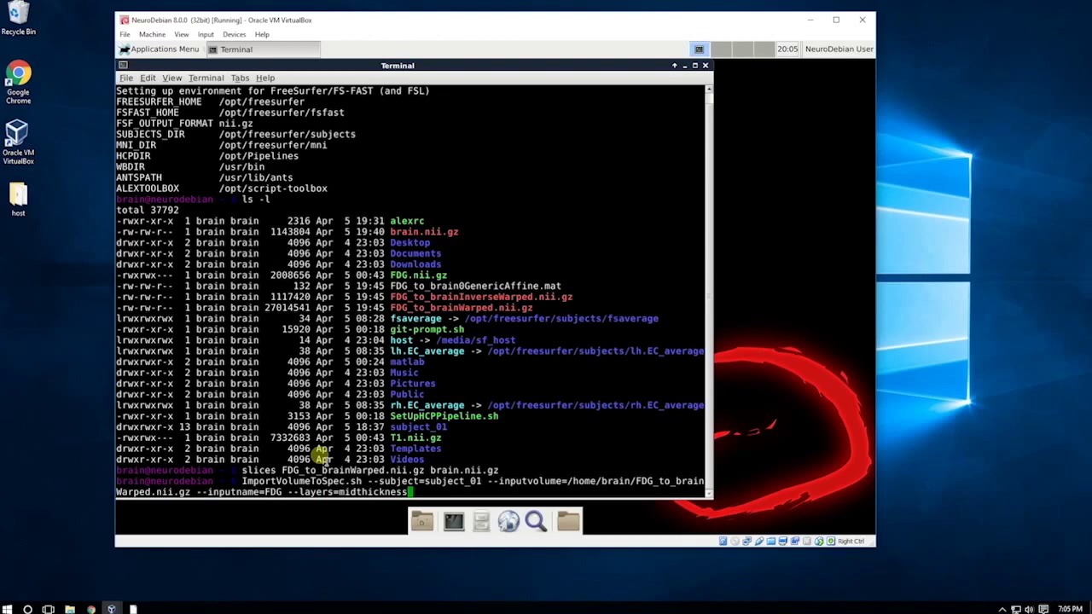
{"action": "key", "text": "ctrl+c"}
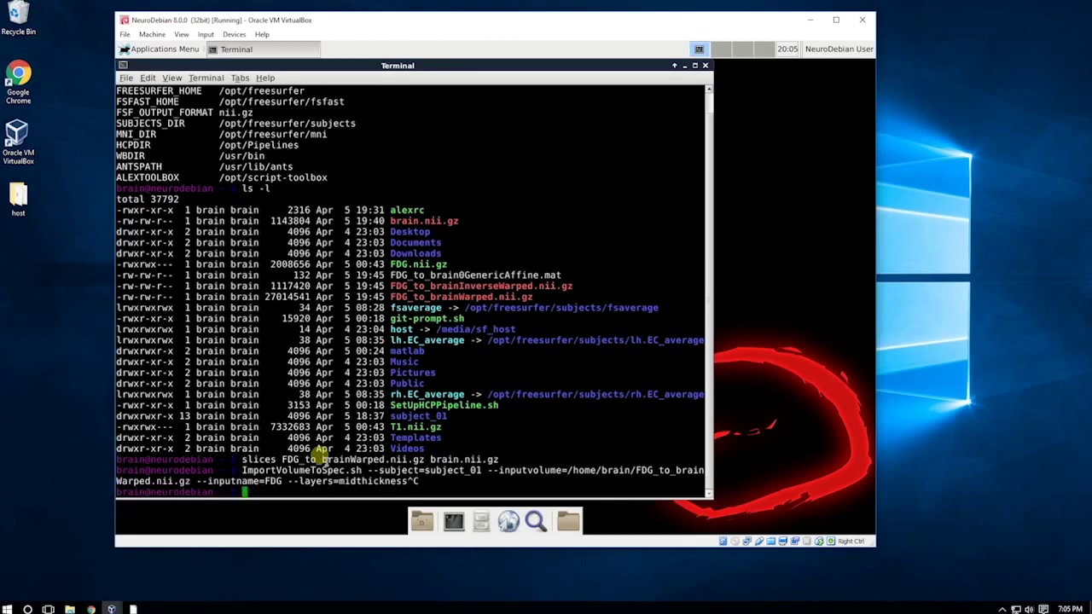
- Type an ImportVolumeToSpec.sh --help request
{"action": "type", "text": "ImportV"}
{"action": "key", "text": "Tab"}
{"action": "type", "text": "--hel"}
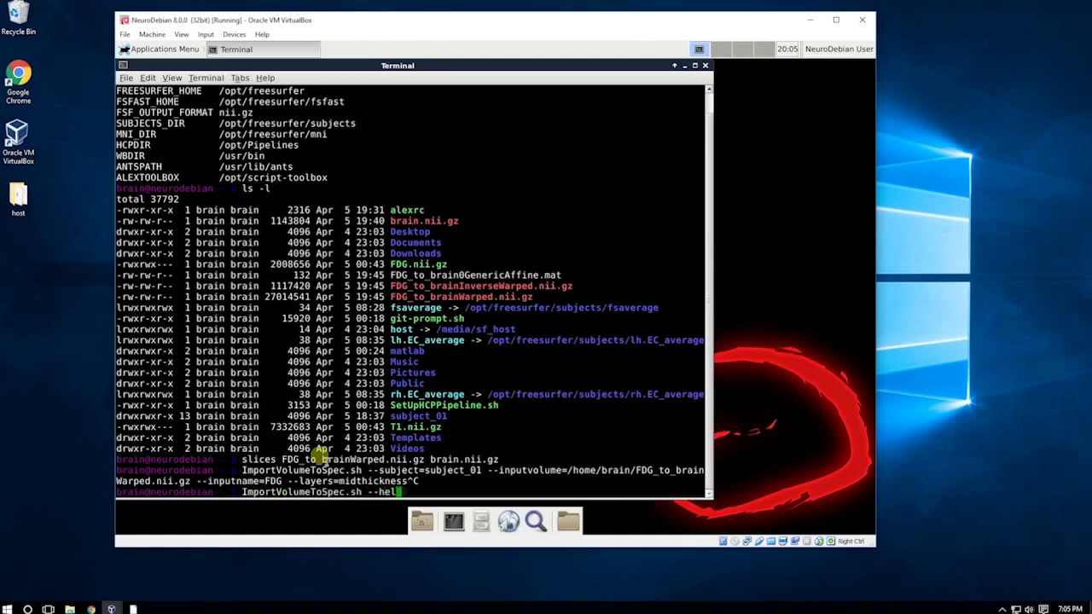
{"action": "type", "text": "p"}
- Show ImportVolumeToSpec.sh usage, then rerun the copied FDG-to-midthickness import command for subject_01
{"action": "key", "text": "Return"}
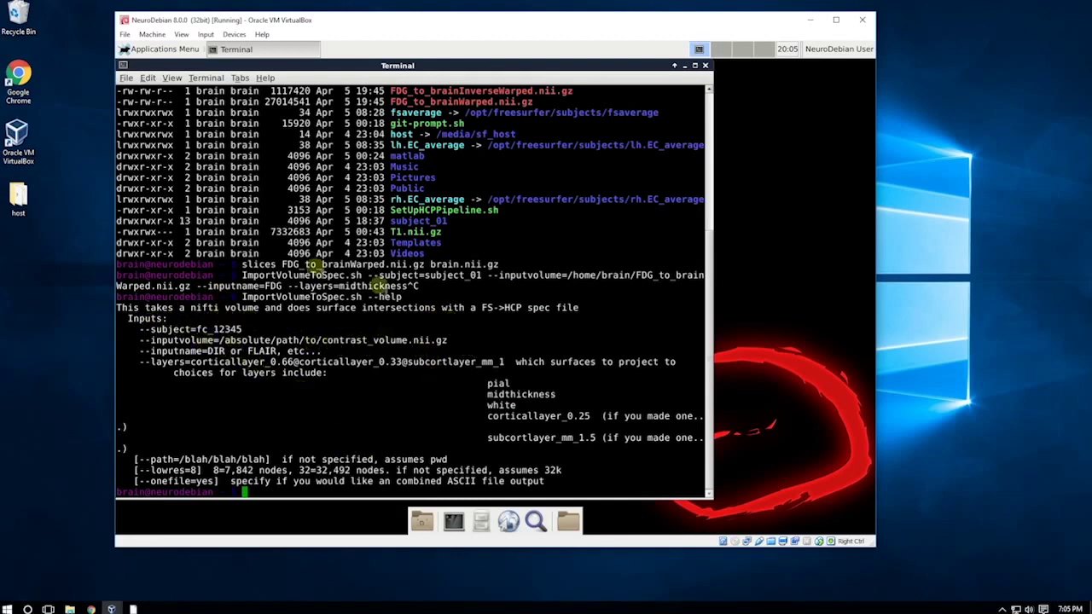
{"action": "left_click_drag", "start_coordinate": [242, 274], "coordinate": [413, 287]}
{"action": "right_click", "coordinate": [393, 287]}
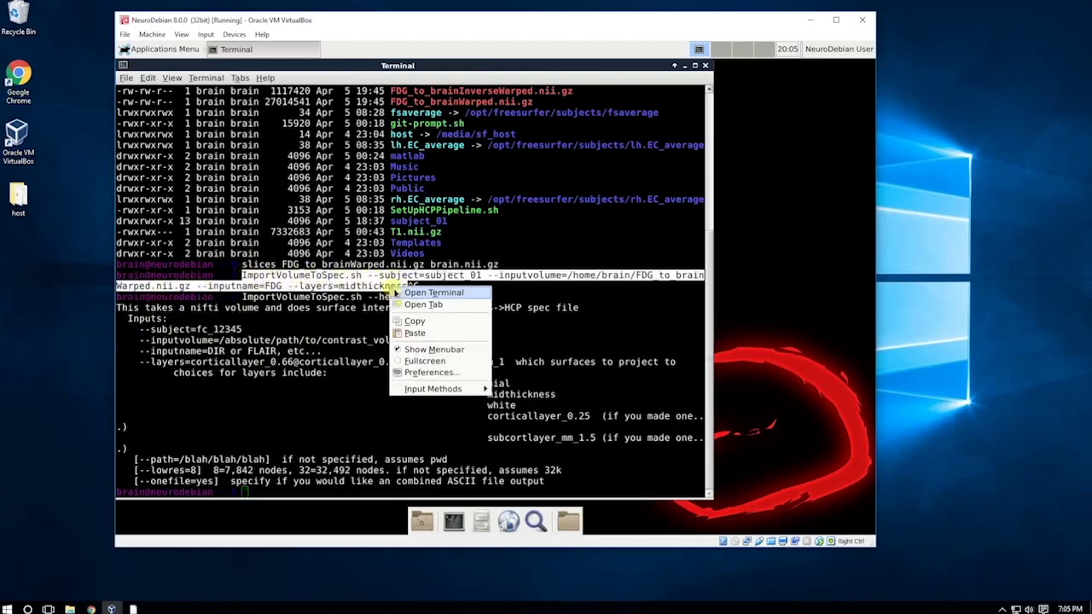
{"action": "left_click", "coordinate": [410, 319]}
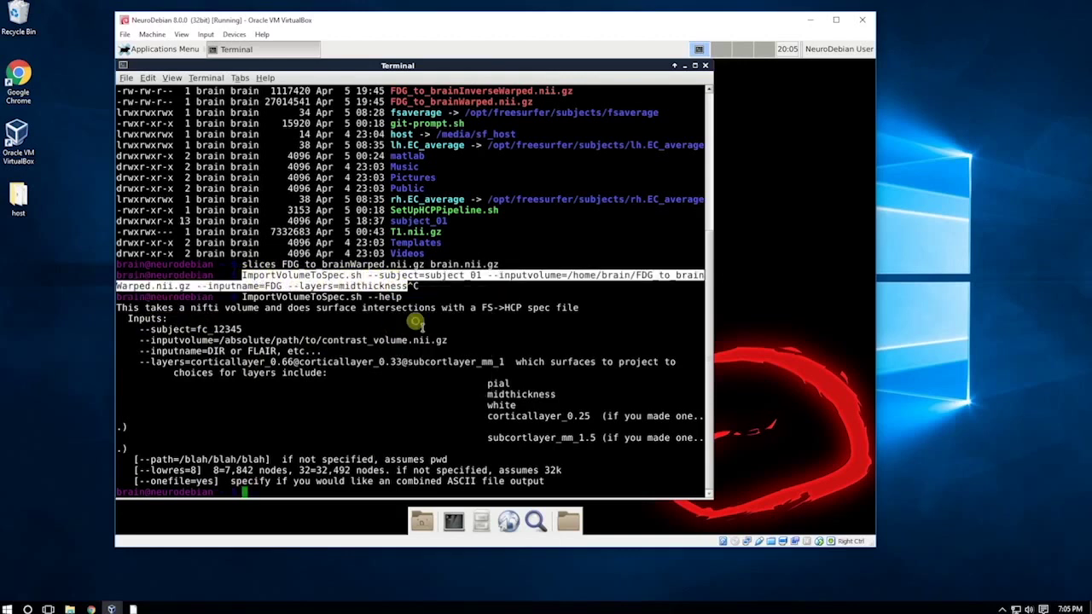
{"action": "right_click", "coordinate": [260, 499]}
{"action": "left_click", "coordinate": [294, 429]}
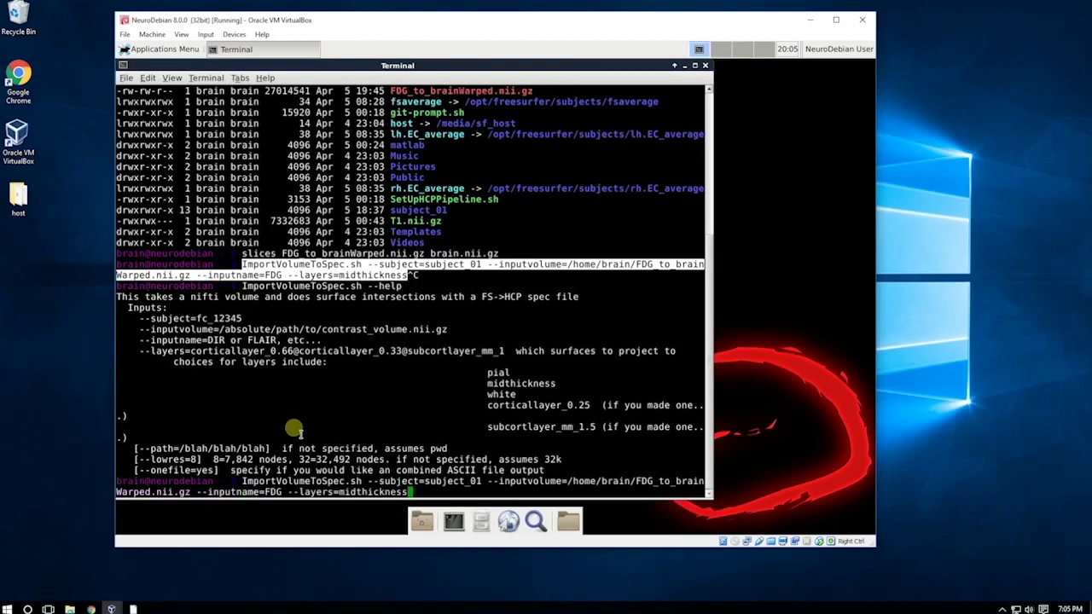
{"action": "key", "text": "Return"}
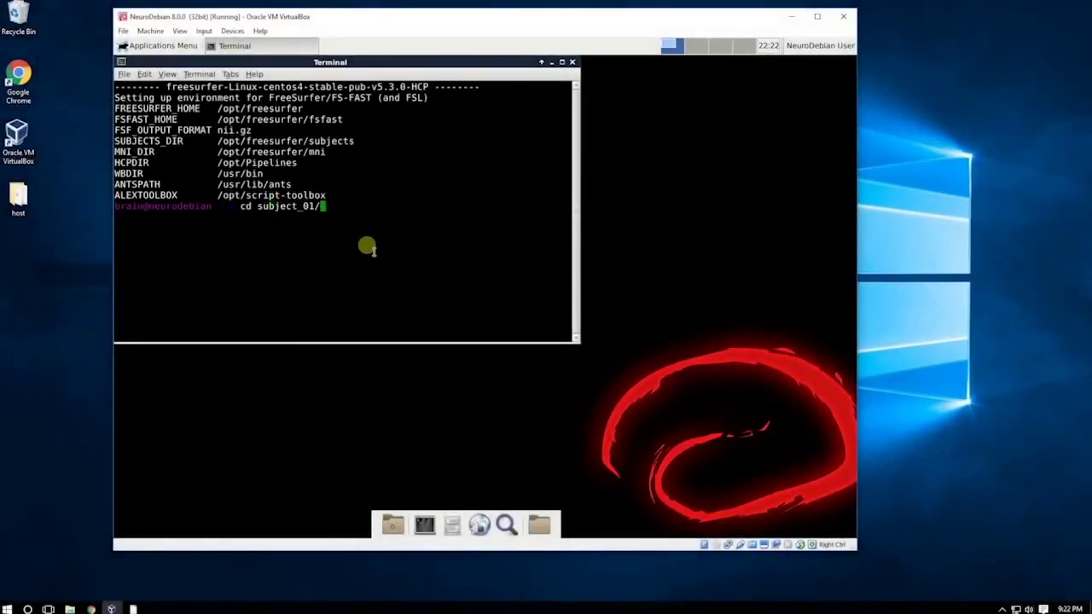
- Enter subject_01's hcp folder and launch wb_view
{"action": "type", "text": "w"}
{"action": "type", "text": "cp"}
{"action": "key", "text": "Return"}
{"action": "type", "text": "wb_view"}
{"action": "key", "text": "Return"}
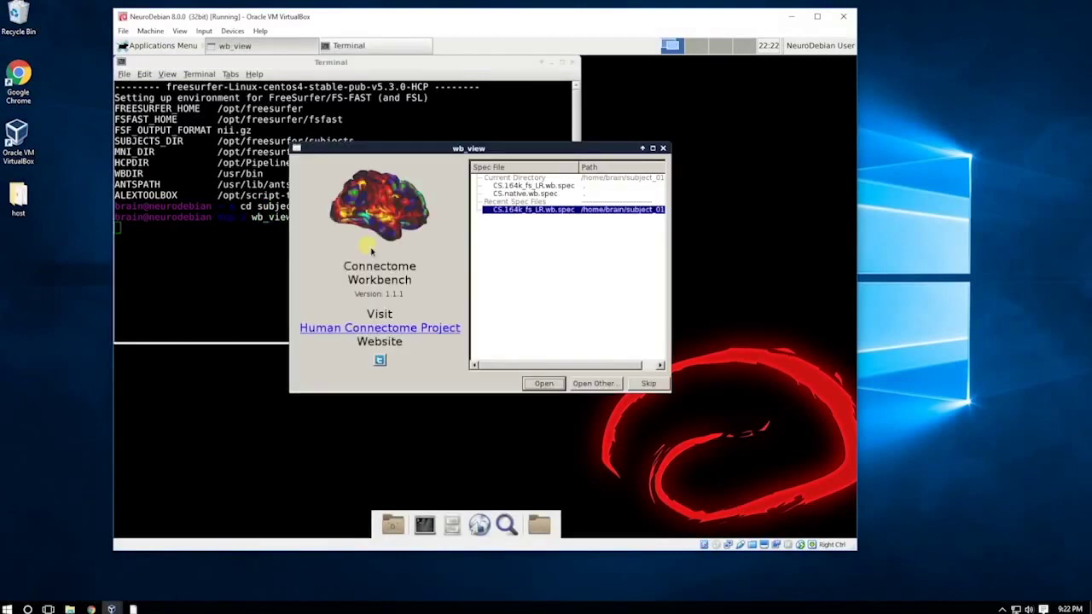
- Open CS.164k_fs_LR.wb.spec and load all of its files
{"action": "left_click", "coordinate": [519, 186]}
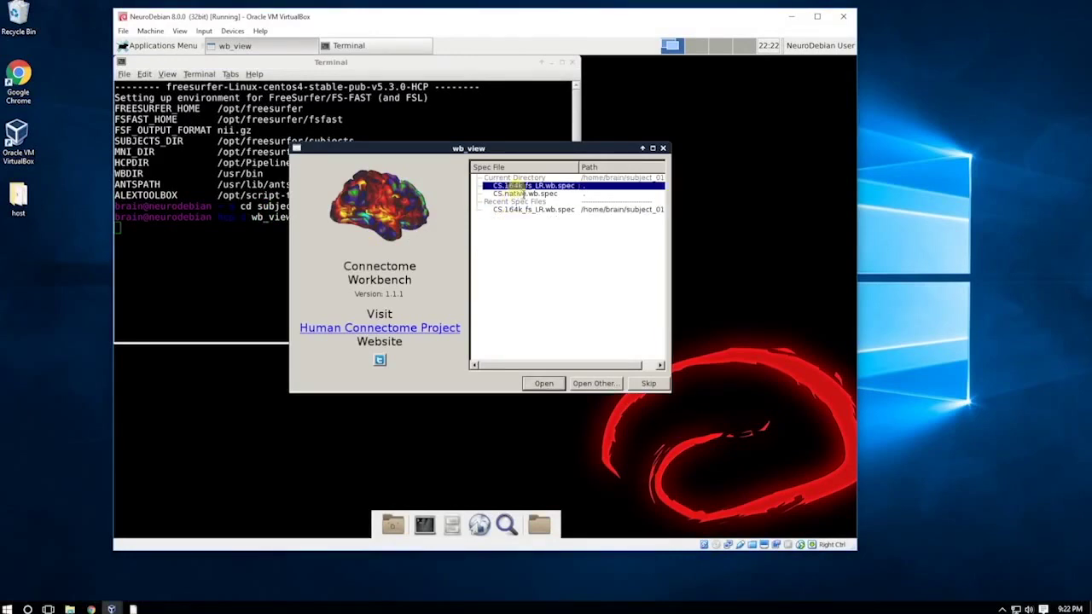
{"action": "double_click", "coordinate": [516, 187]}
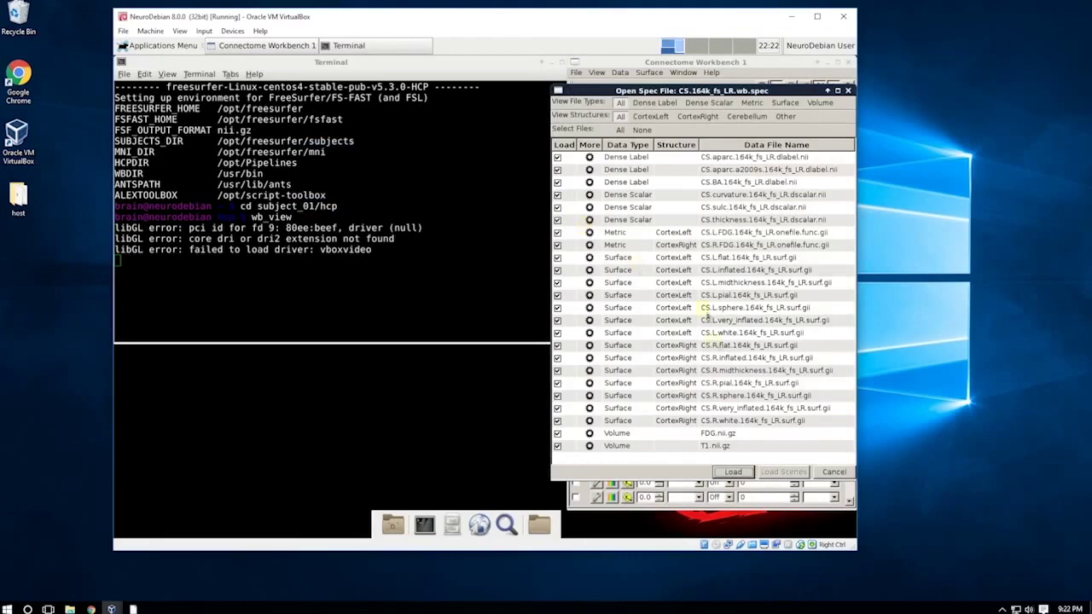
{"action": "left_click", "coordinate": [744, 480]}
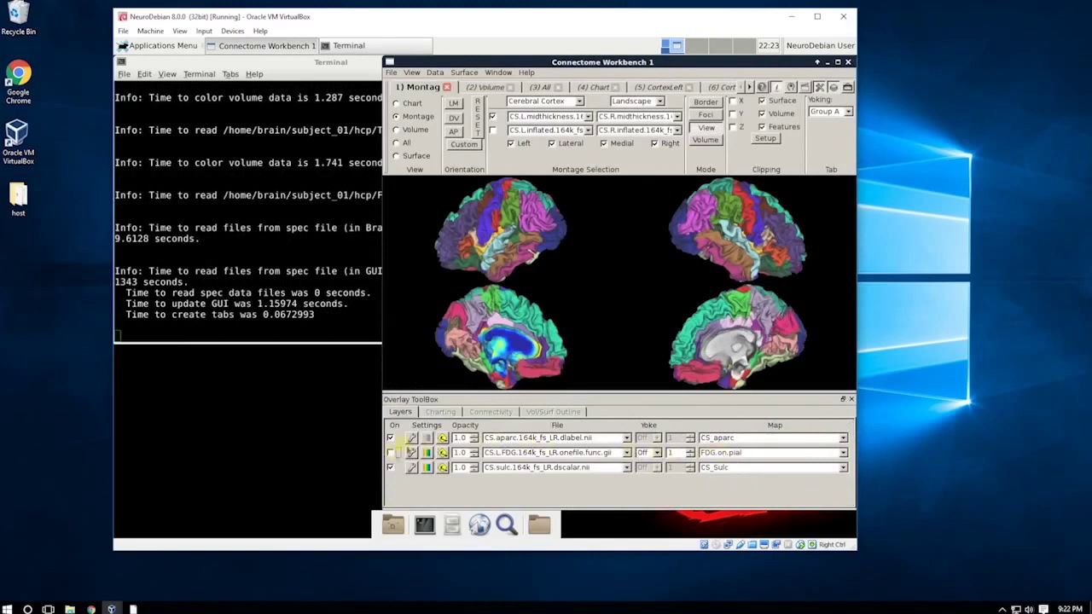
- Maximize the Workbench window and switch to the Volume tab
{"action": "left_click", "coordinate": [837, 63]}
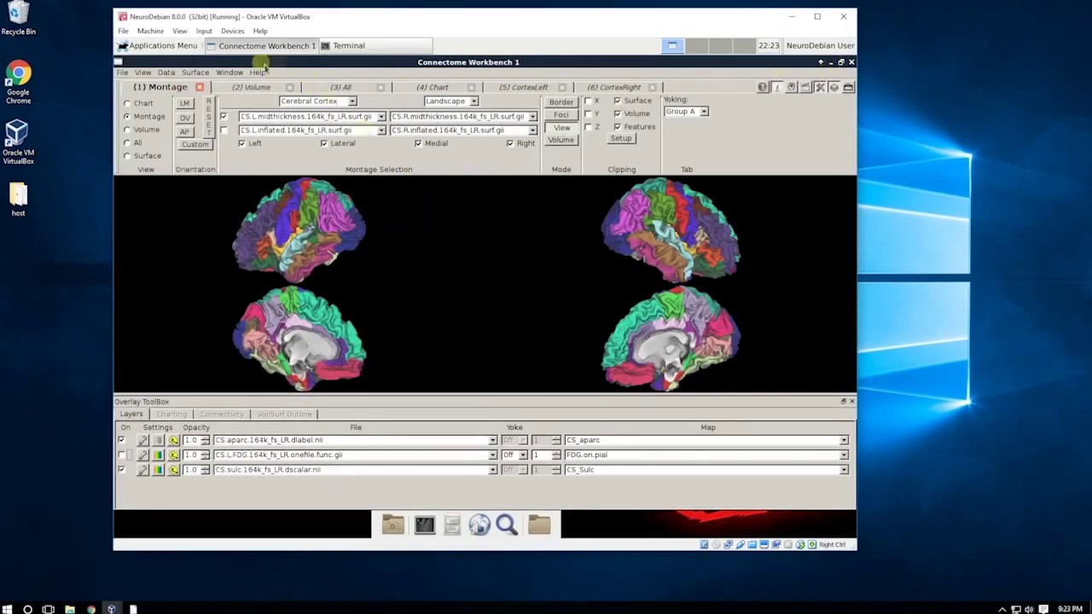
{"action": "left_click", "coordinate": [247, 87]}
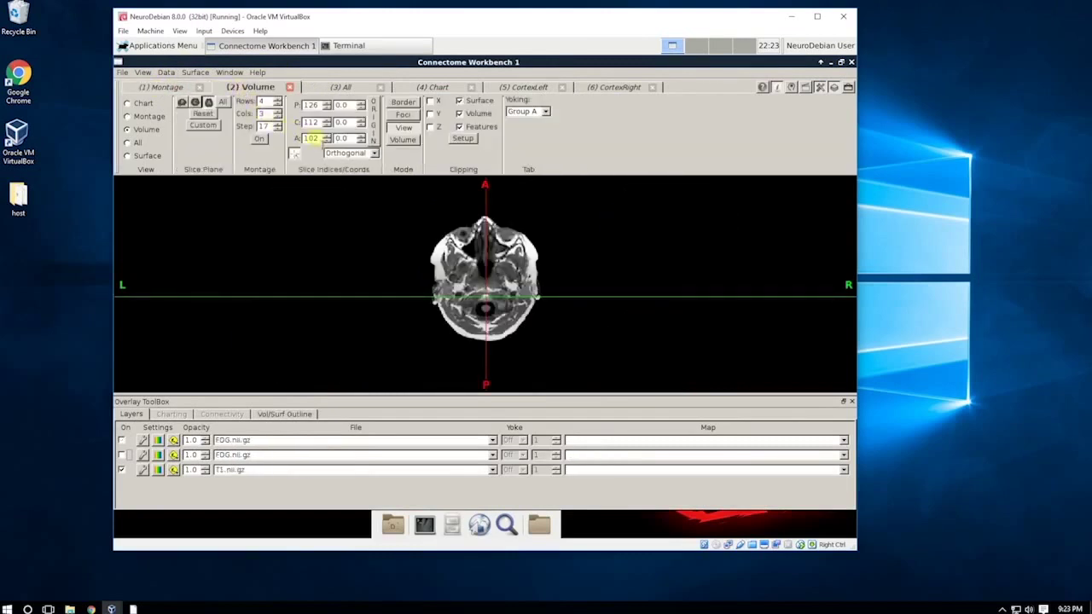
- Scroll the axial slice, view the All tab in lateral orientation, then return to Montage
{"action": "scroll", "coordinate": [312, 138], "scroll_direction": "up", "scroll_amount": 15}
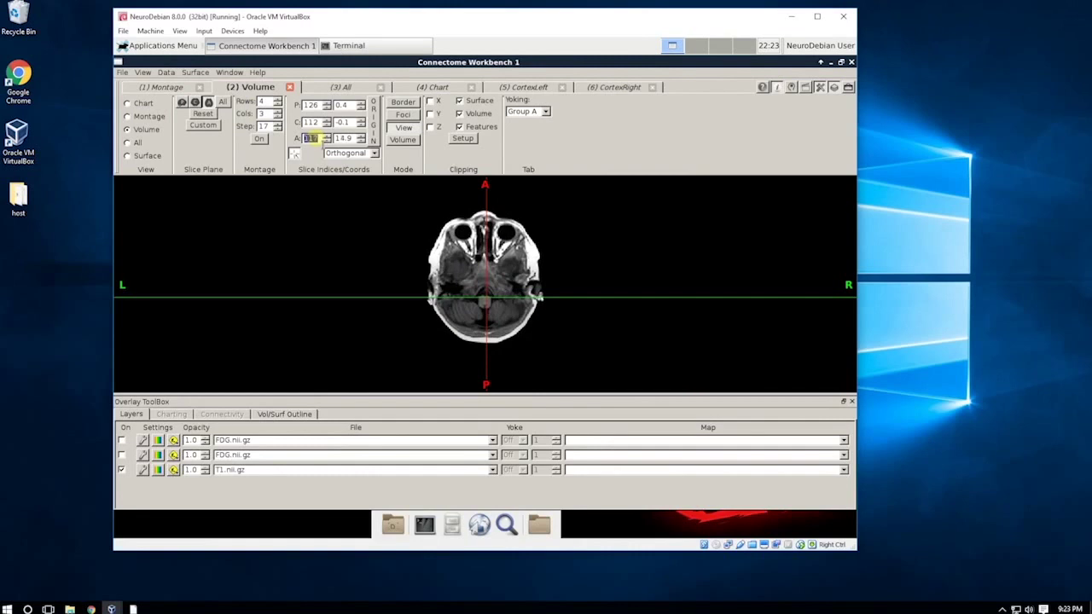
{"action": "scroll", "coordinate": [312, 138], "scroll_direction": "up", "scroll_amount": 11}
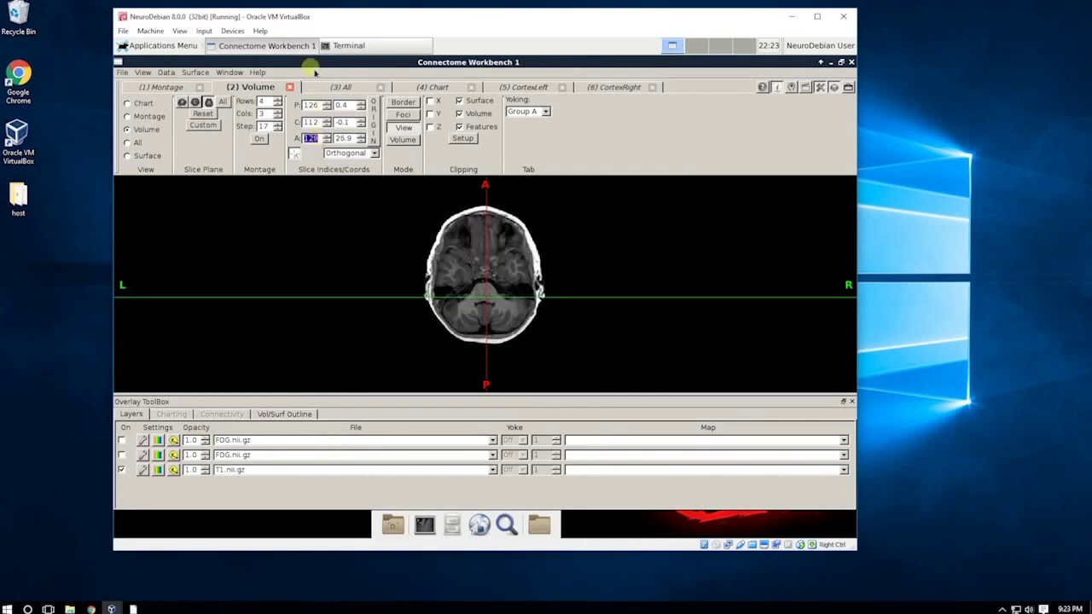
{"action": "left_click", "coordinate": [339, 87]}
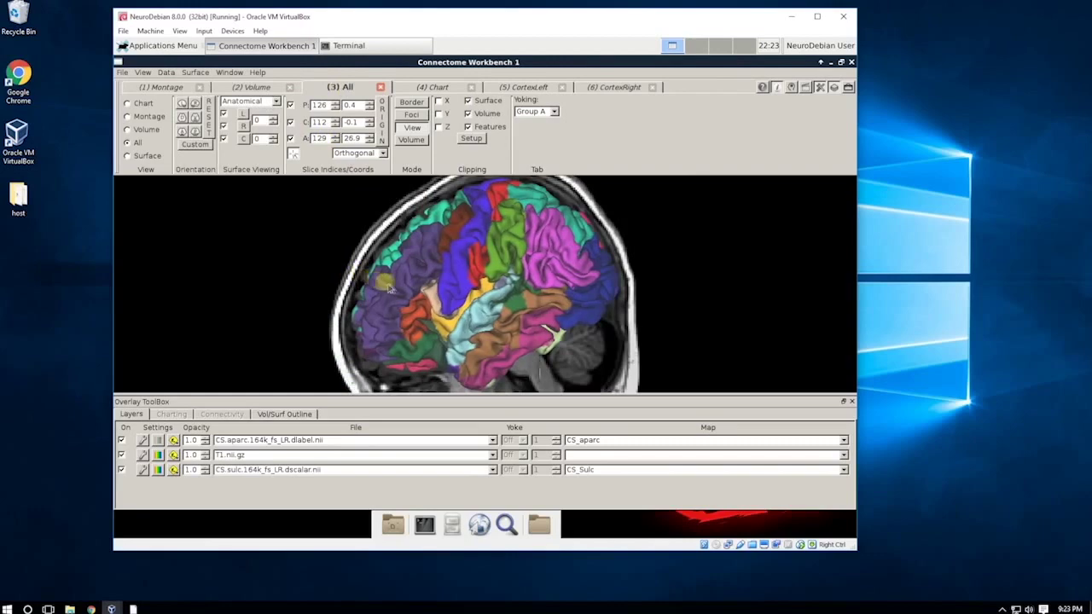
{"action": "mouse_move", "coordinate": [388, 288]}
{"action": "left_mouse_down"}
{"action": "mouse_move", "coordinate": [448, 304]}
{"action": "mouse_move", "coordinate": [469, 328]}
{"action": "mouse_move", "coordinate": [401, 281]}
{"action": "left_mouse_up"}
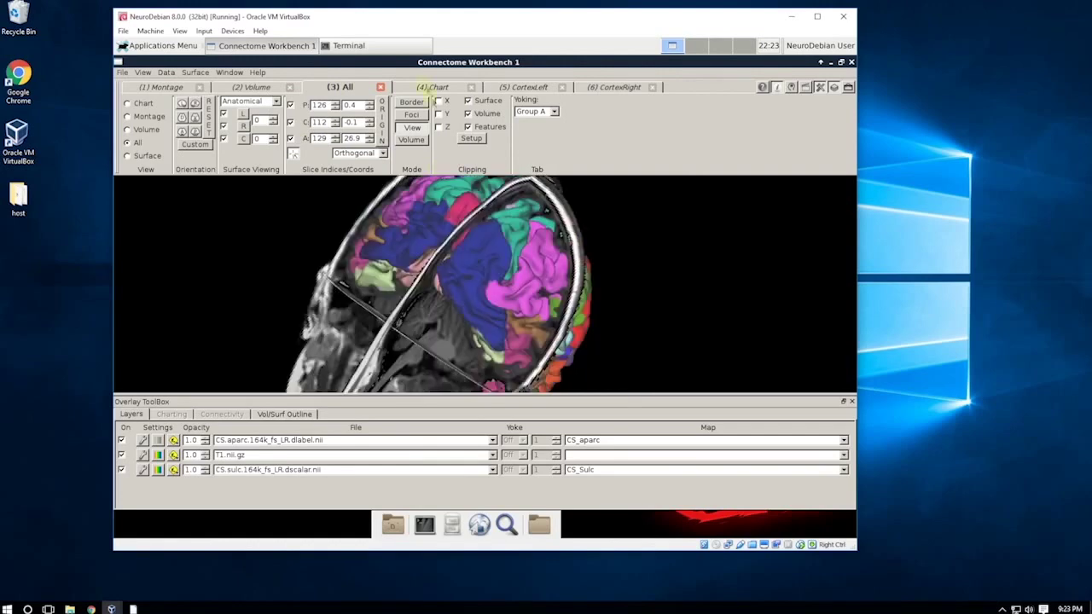
{"action": "left_click", "coordinate": [183, 103]}
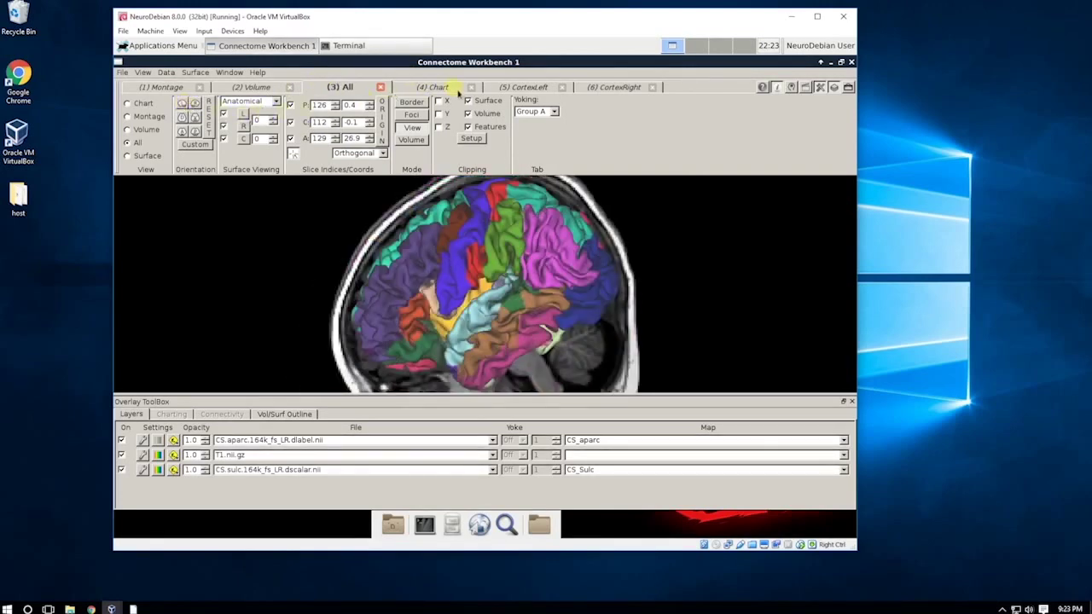
{"action": "left_click", "coordinate": [167, 87]}
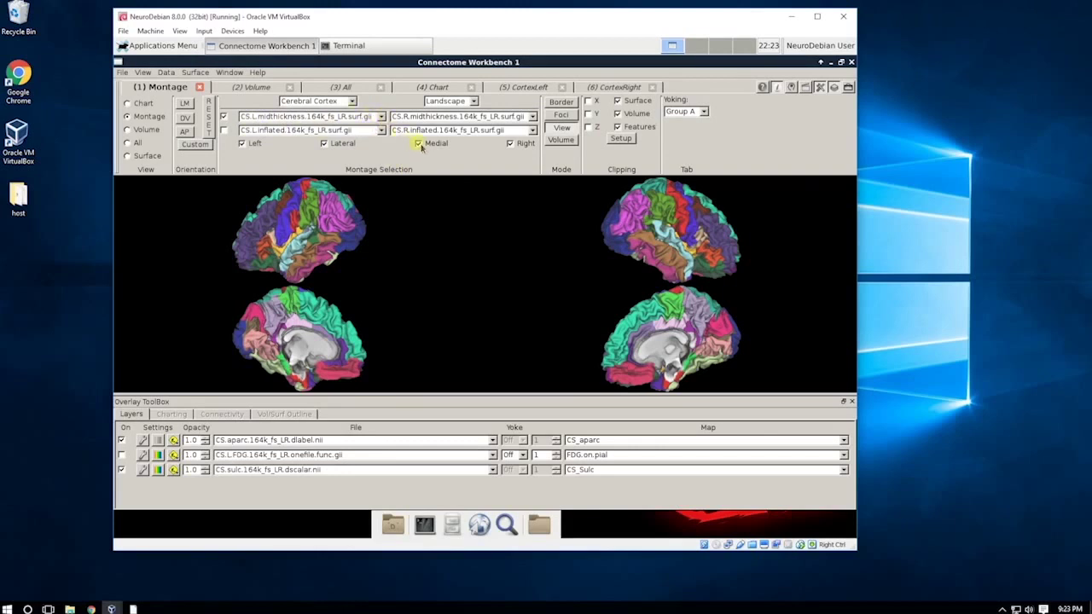
{"action": "left_click", "coordinate": [418, 144]}
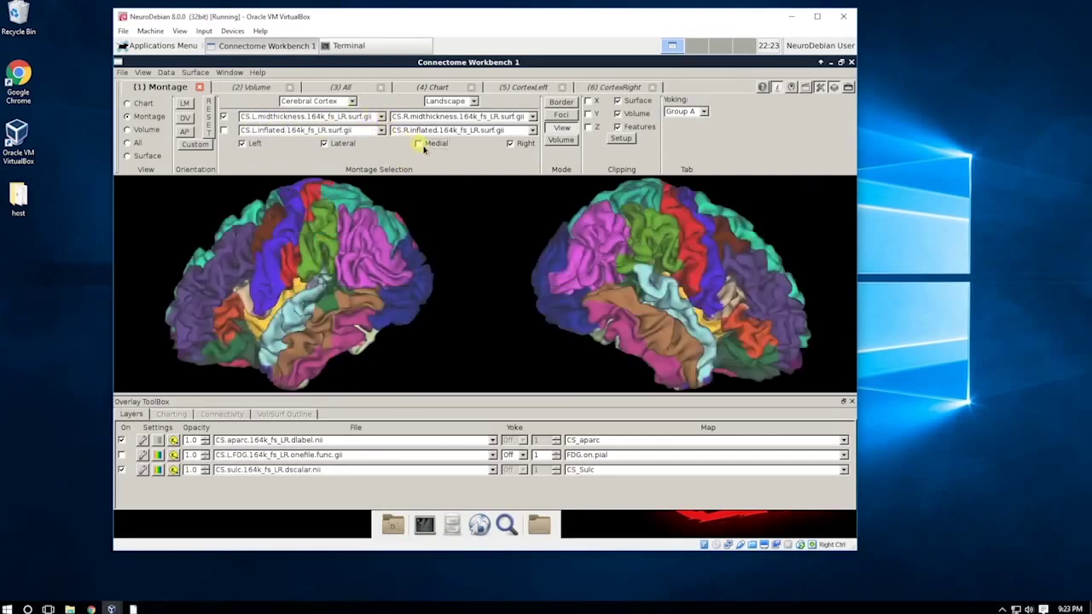
{"action": "left_click", "coordinate": [383, 117]}
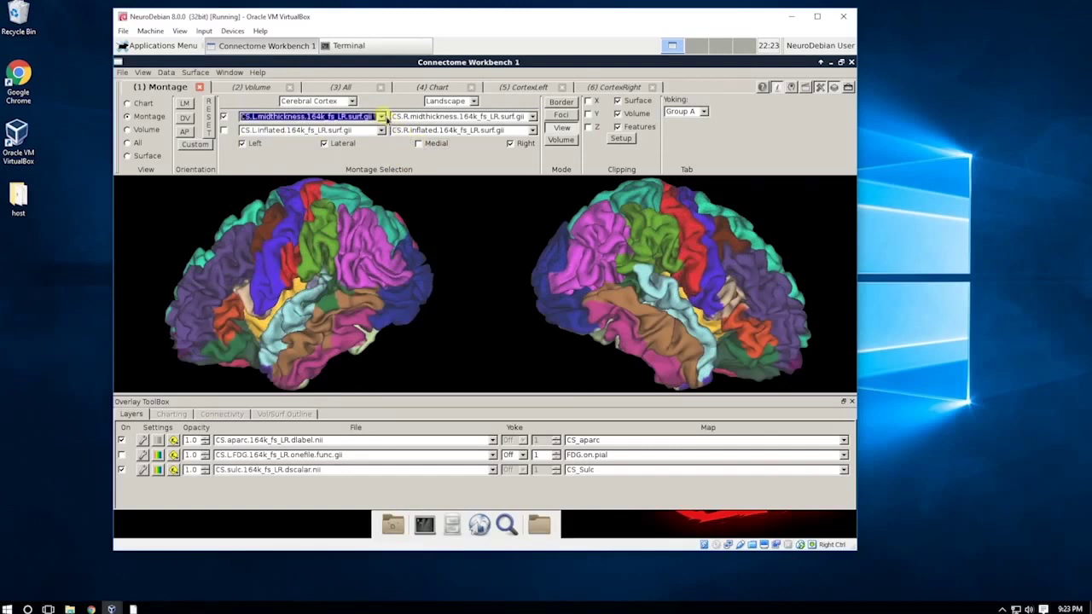
{"action": "left_click", "coordinate": [381, 116]}
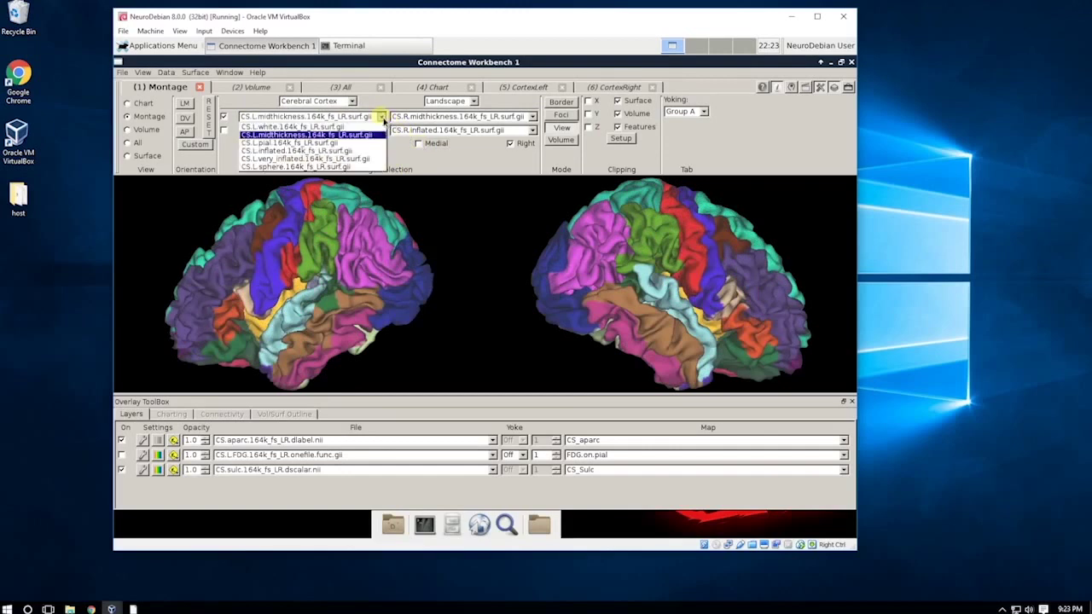
{"action": "left_click", "coordinate": [313, 147]}
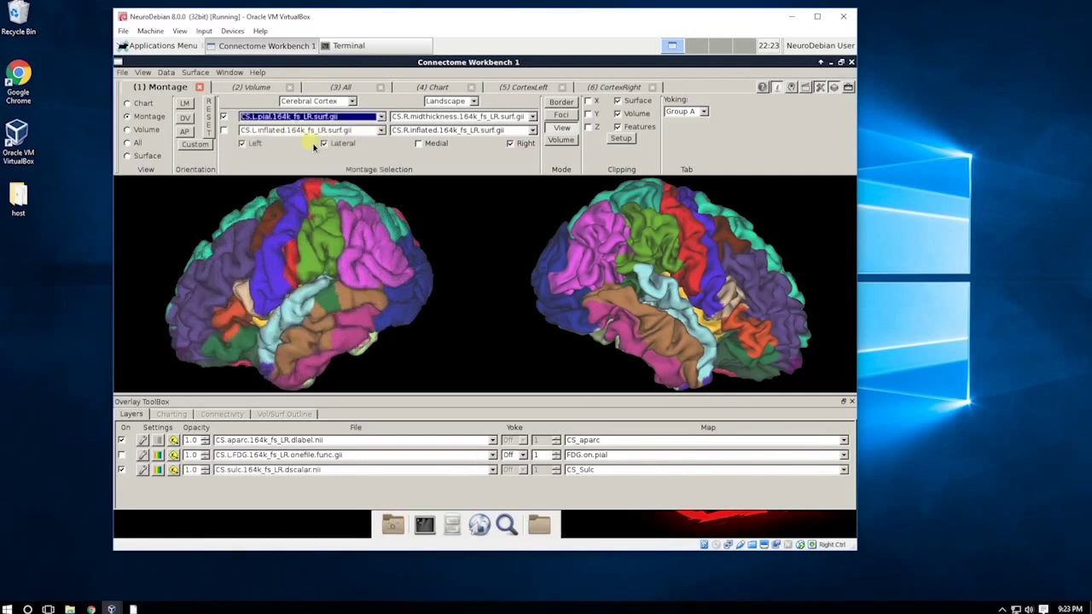
{"action": "left_click", "coordinate": [381, 116]}
{"action": "left_click", "coordinate": [357, 156]}
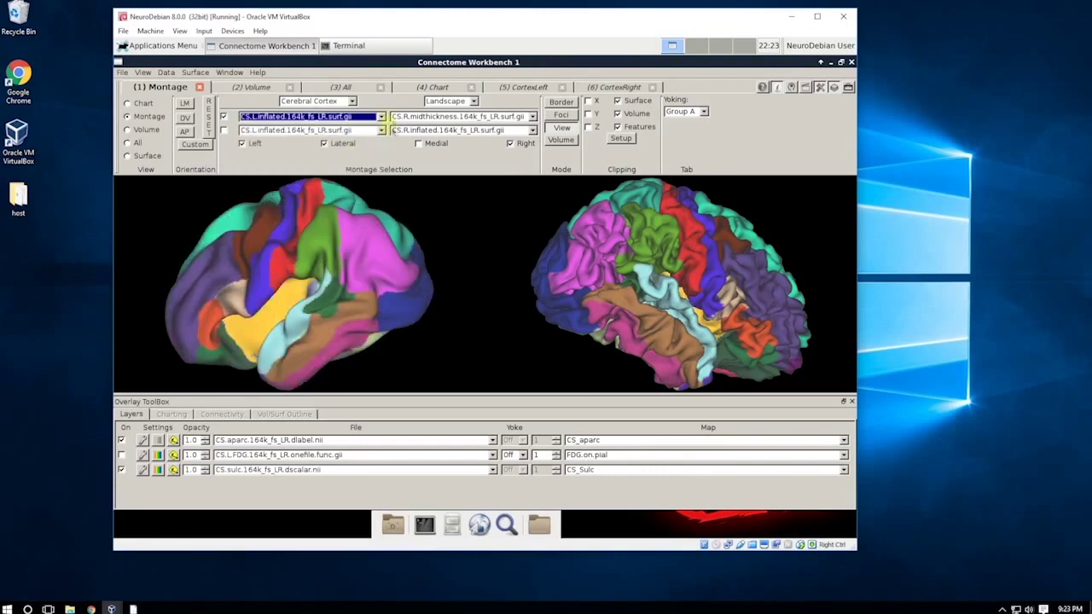
{"action": "left_click", "coordinate": [381, 117]}
{"action": "left_click", "coordinate": [352, 151]}
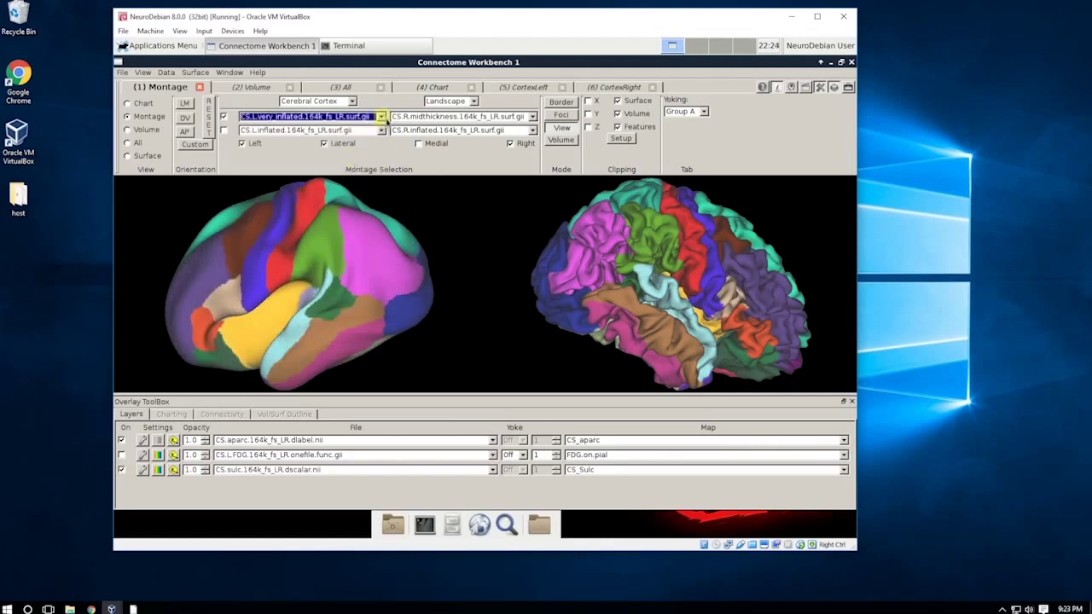
{"action": "left_click", "coordinate": [382, 117]}
{"action": "left_click", "coordinate": [365, 169]}
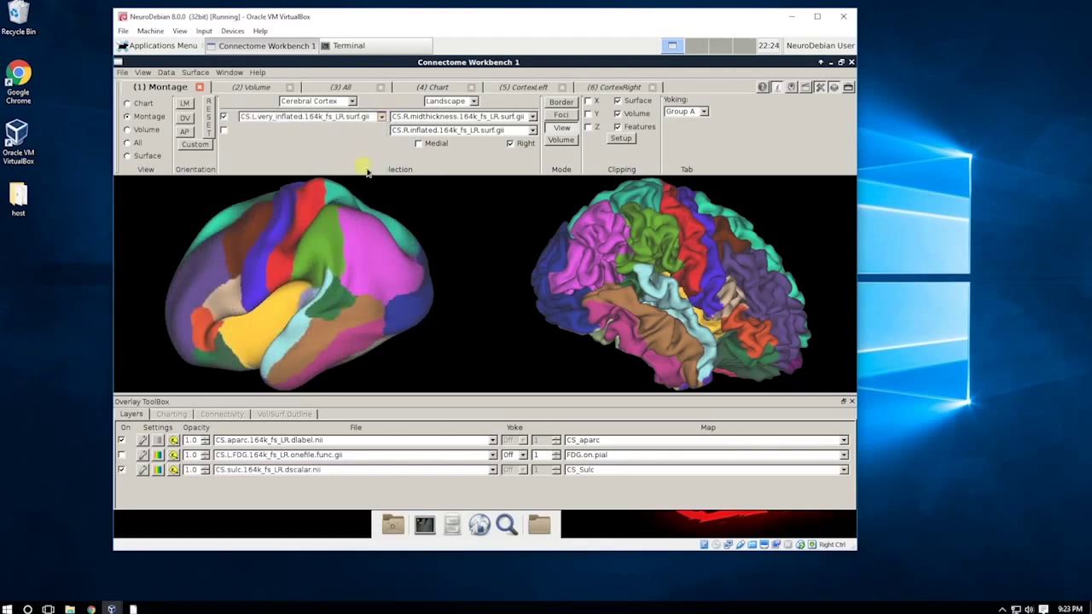
{"action": "scroll", "coordinate": [385, 117], "scroll_direction": "down", "scroll_amount": 1}
{"action": "left_click", "coordinate": [382, 117]}
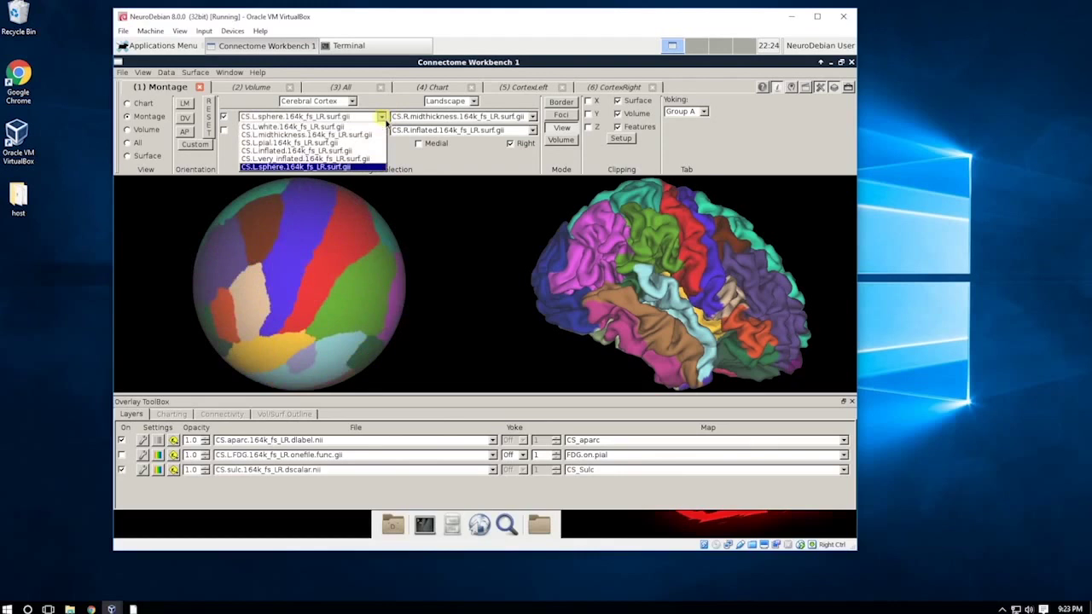
{"action": "left_click", "coordinate": [375, 141]}
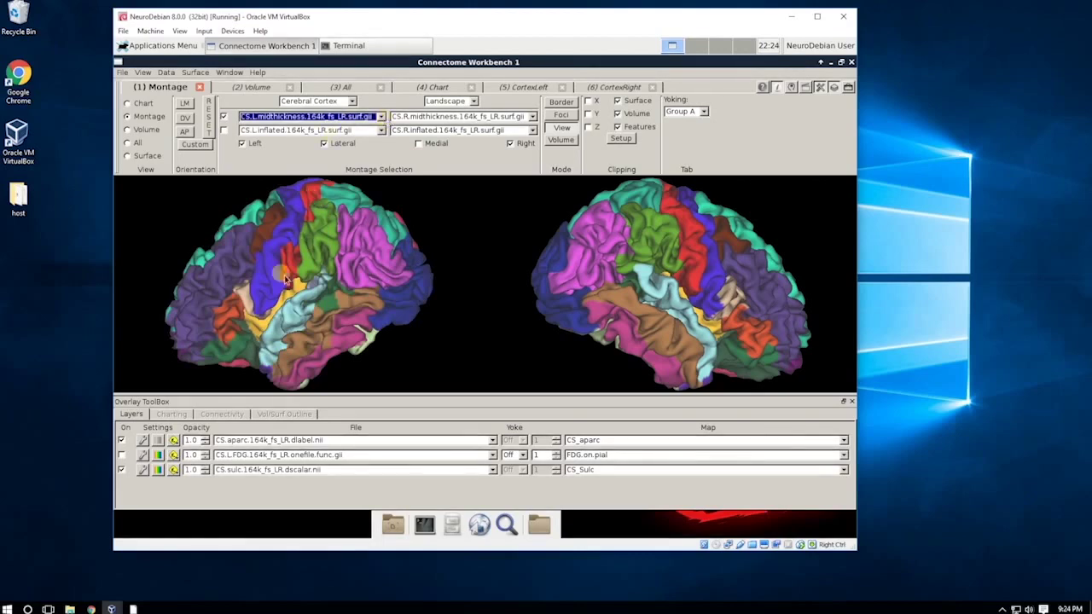
{"action": "left_click", "coordinate": [238, 442]}
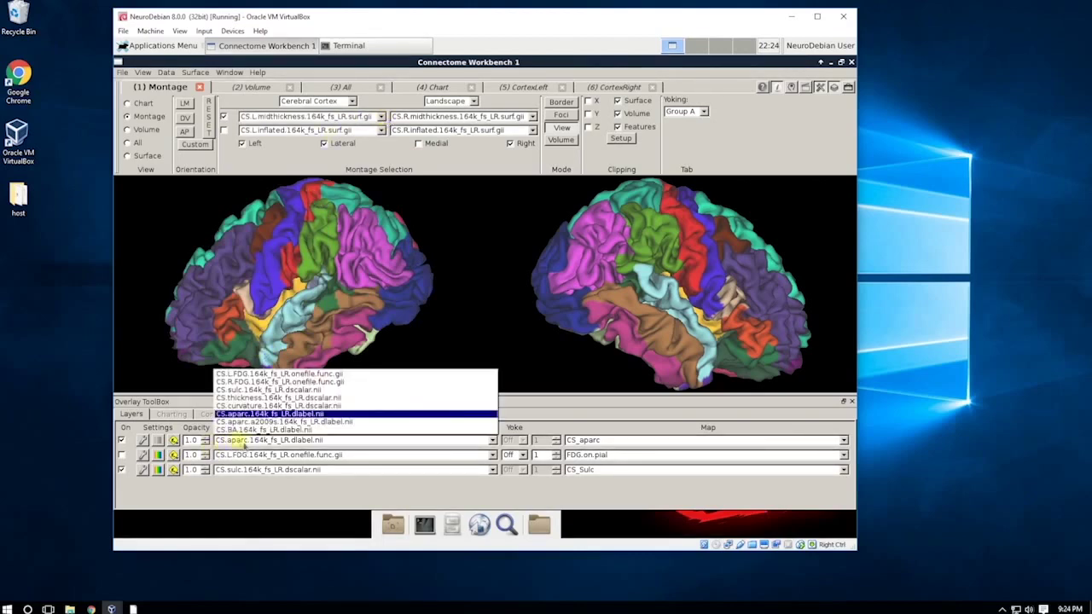
- Colour the surfaces by CS.thickness on a fixed scale from 2 to 4.8
{"action": "left_click", "coordinate": [250, 398]}
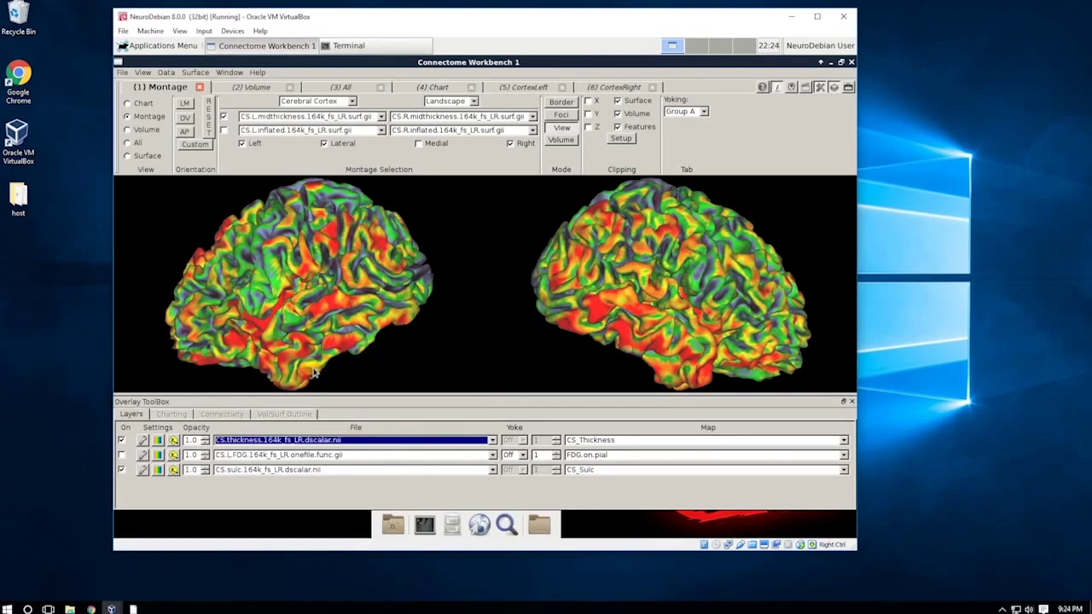
{"action": "left_click", "coordinate": [141, 440]}
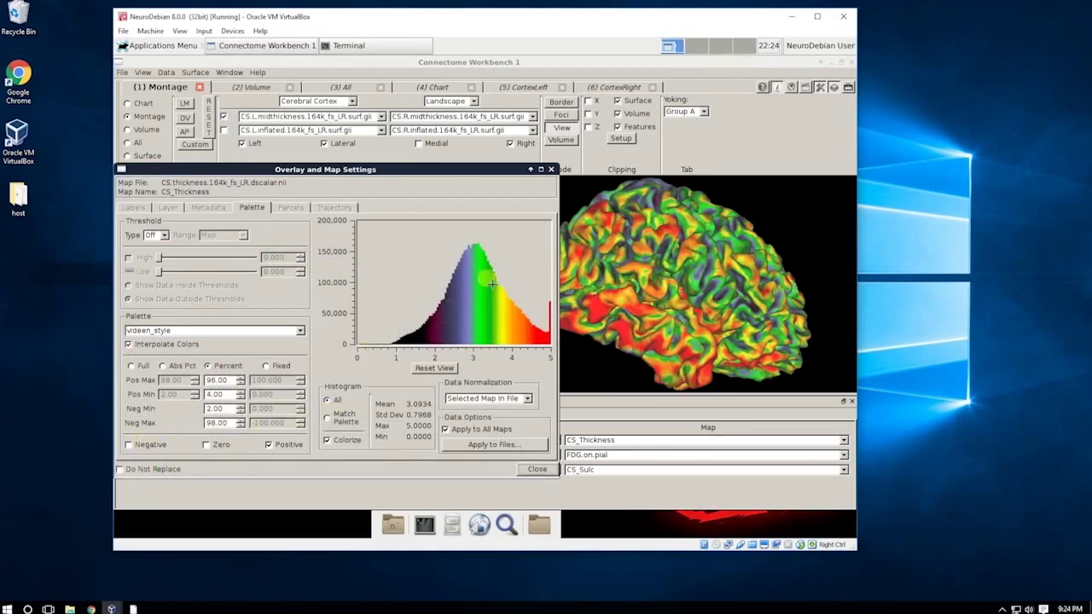
{"action": "left_click", "coordinate": [268, 366]}
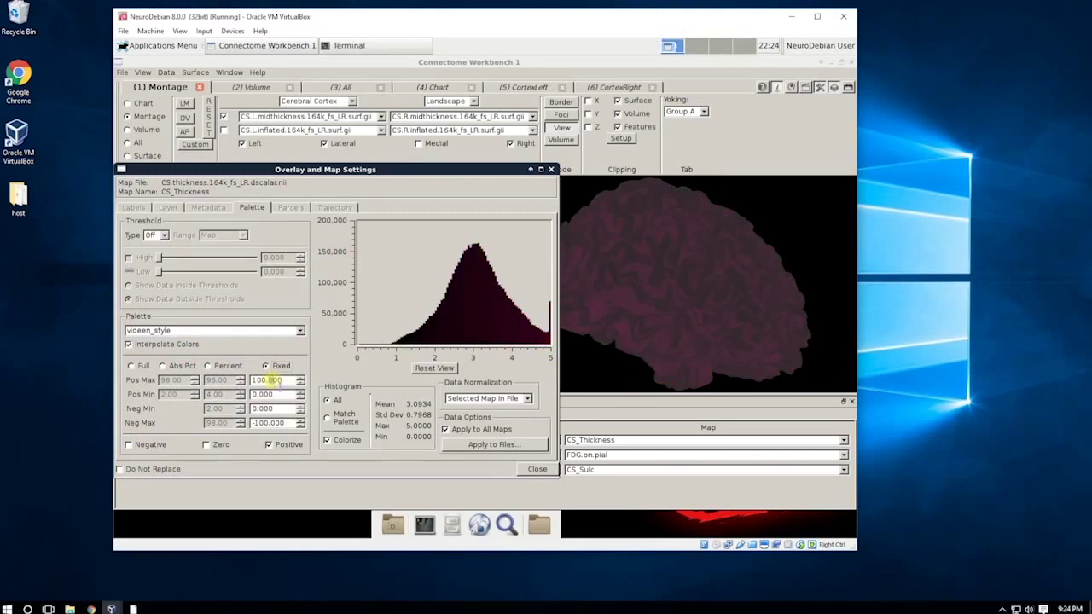
{"action": "left_click_drag", "start_coordinate": [279, 380], "coordinate": [238, 381]}
{"action": "type", "text": "4.800"}
{"action": "left_click", "coordinate": [253, 394]}
{"action": "type", "text": "2"}
{"action": "key", "text": "Return"}
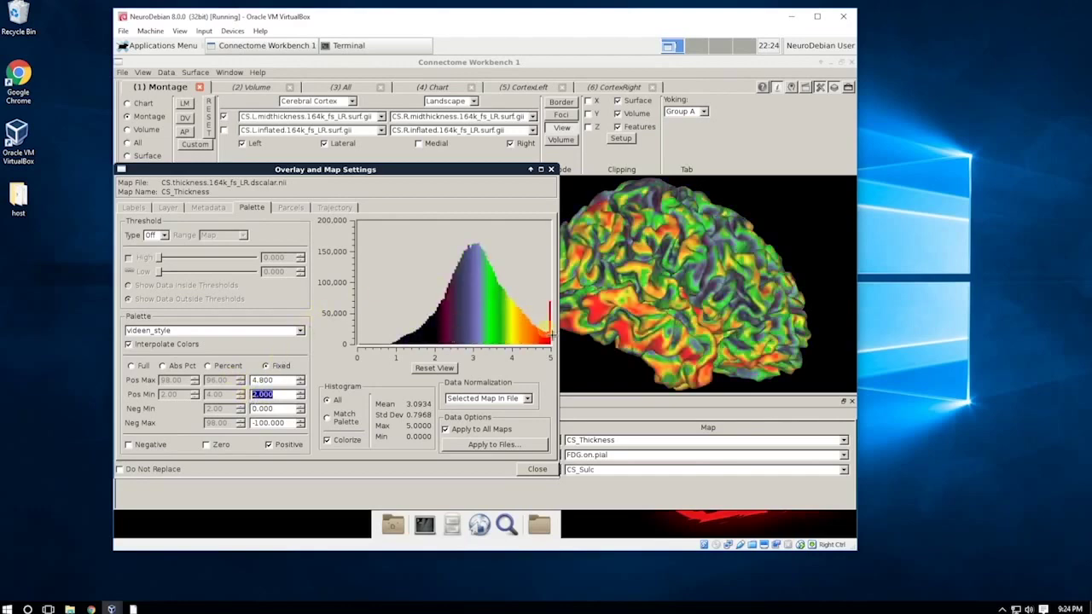
{"action": "left_click", "coordinate": [551, 169]}
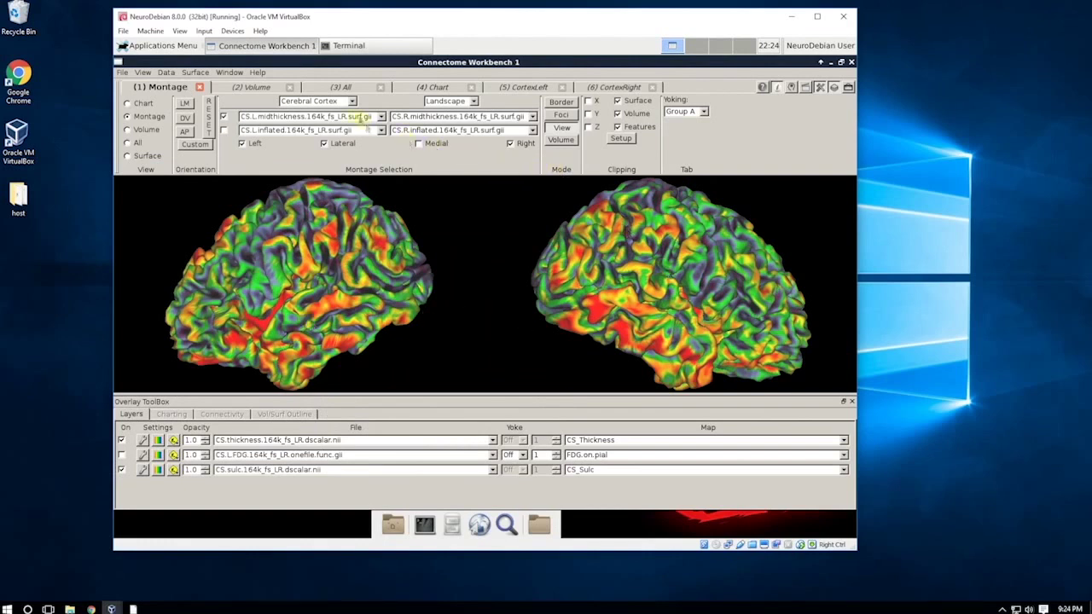
- Show the montage as flat maps coloured by cortical thickness
{"action": "left_click", "coordinate": [351, 100]}
{"action": "left_click", "coordinate": [348, 126]}
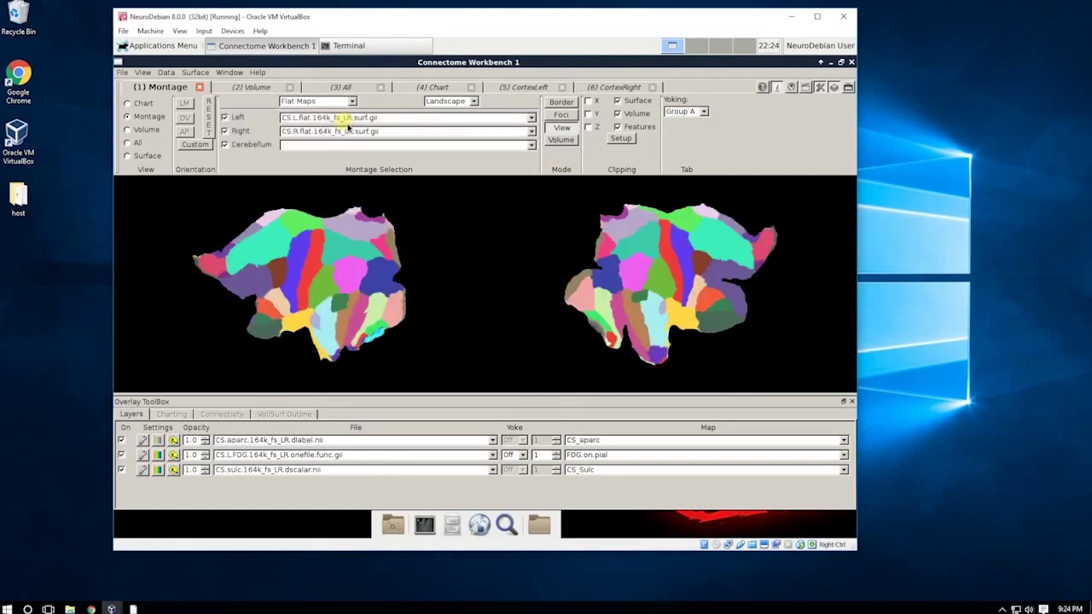
{"action": "left_click", "coordinate": [243, 442]}
{"action": "left_click", "coordinate": [247, 440]}
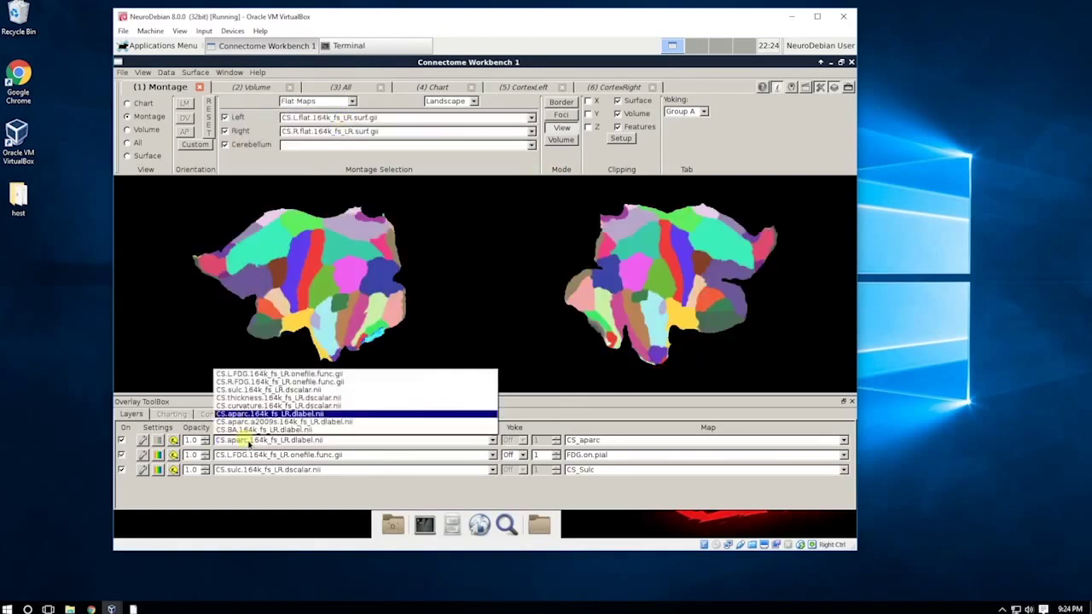
{"action": "left_click", "coordinate": [246, 406]}
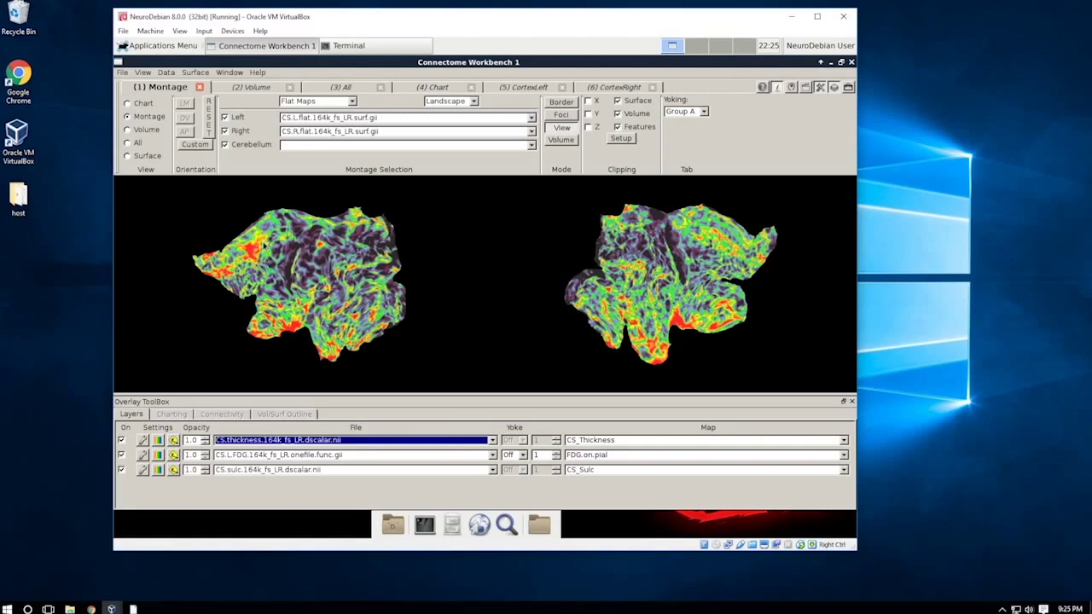
{"action": "left_click", "coordinate": [351, 102]}
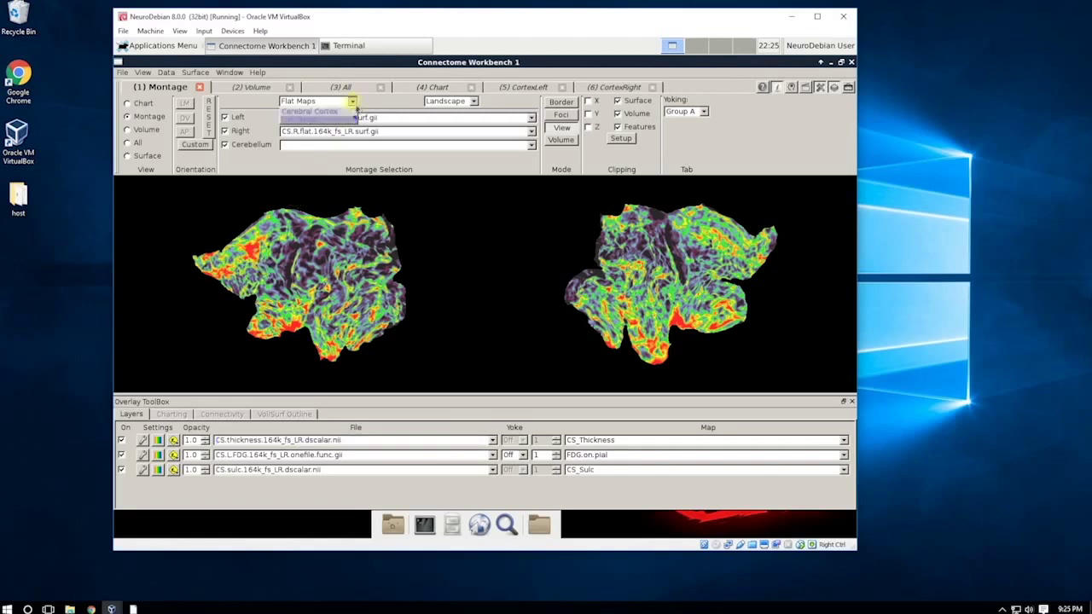
- Show only medial Cerebral Cortex views, inspect a left medial vertex, then open the Volume tab
{"action": "left_click", "coordinate": [352, 117]}
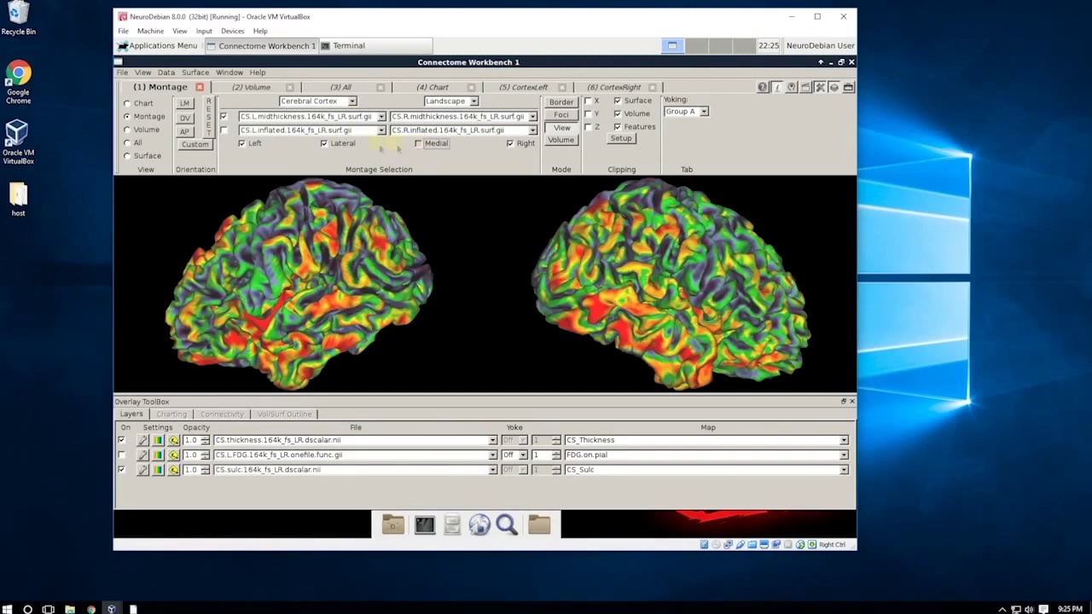
{"action": "left_click", "coordinate": [325, 145]}
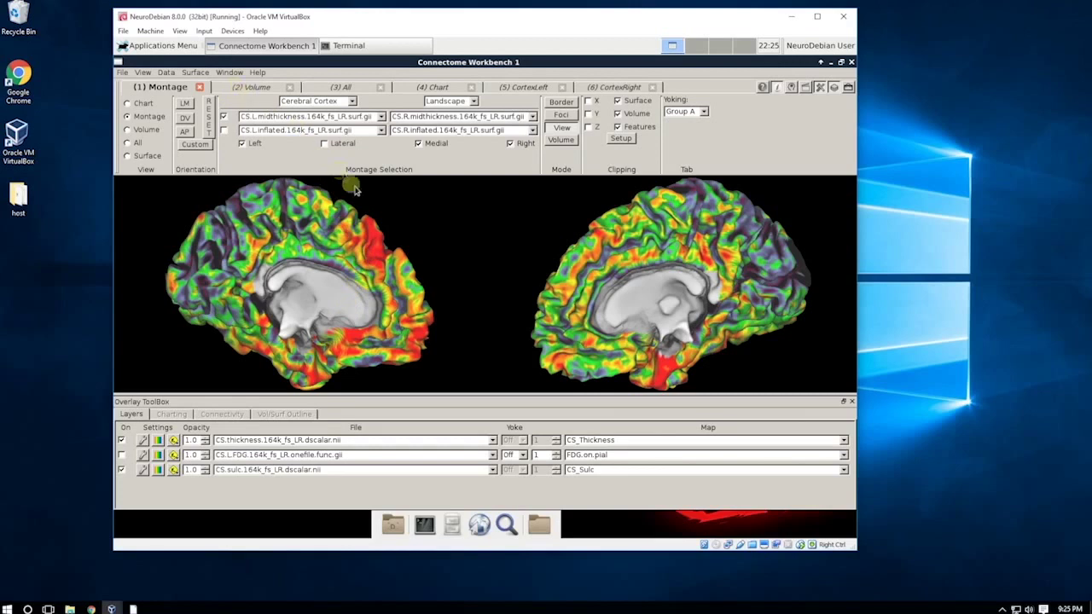
{"action": "left_click", "coordinate": [383, 253]}
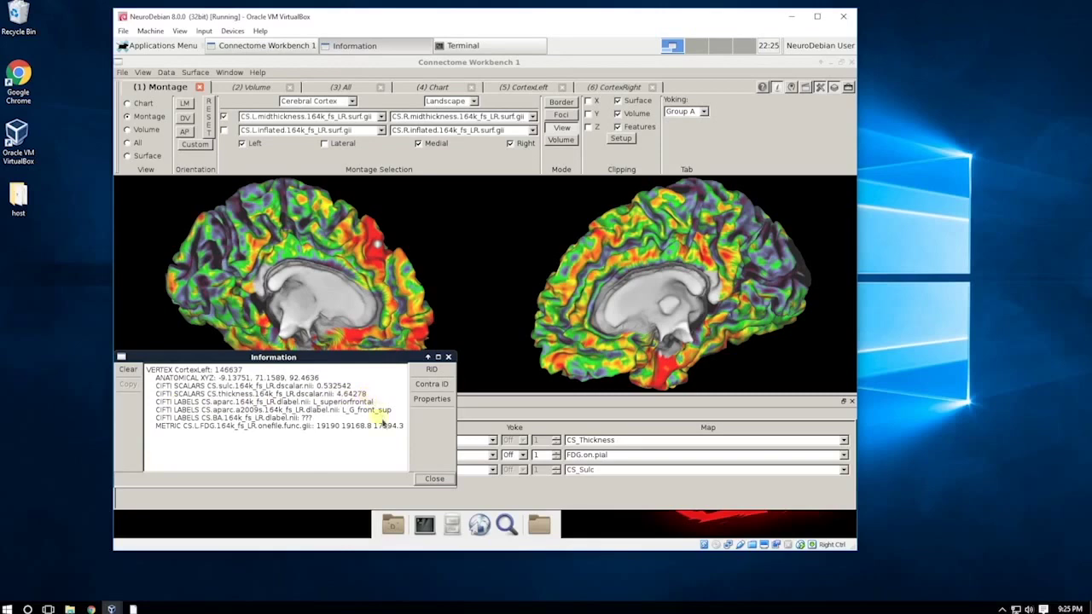
{"action": "left_click", "coordinate": [434, 478]}
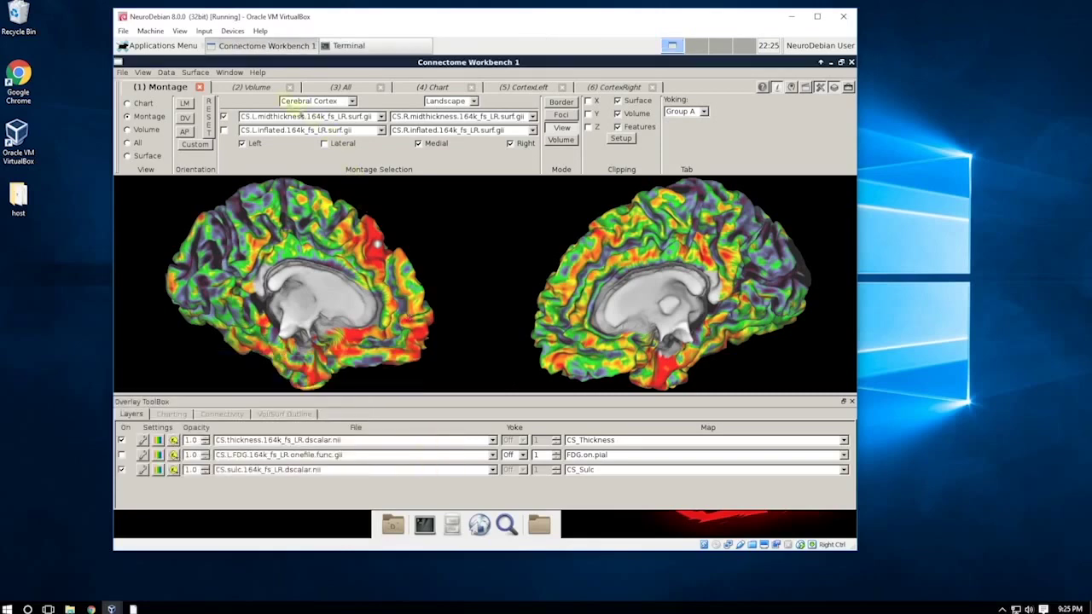
{"action": "left_click", "coordinate": [255, 89]}
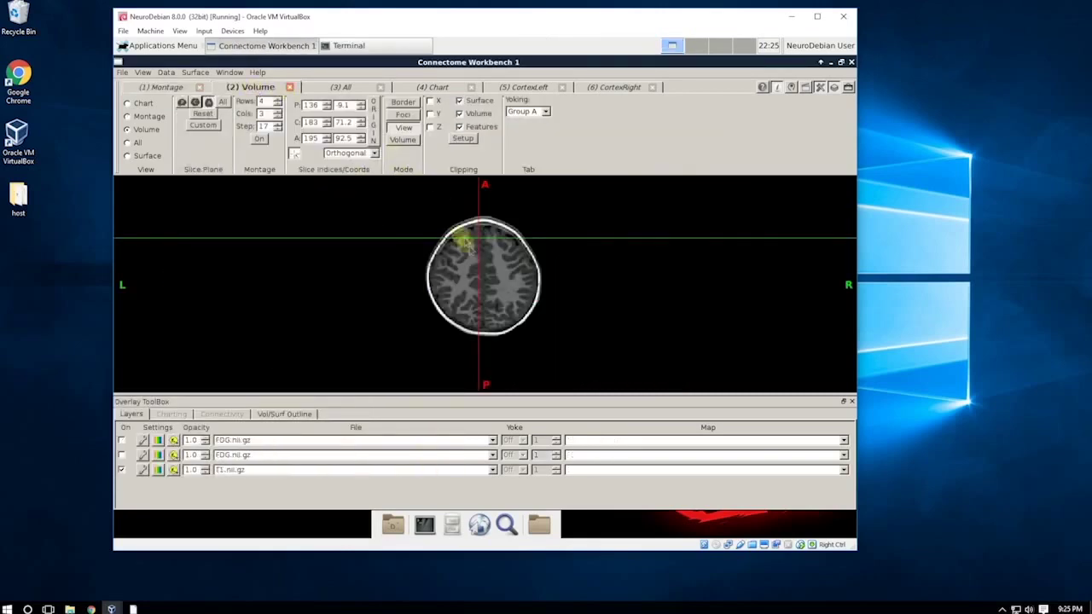
- Zoom the axial slice, dock the Overlay Toolbox on the left, and turn on FDG.nii.gz
{"action": "scroll", "coordinate": [482, 234], "scroll_direction": "up", "scroll_amount": 5}
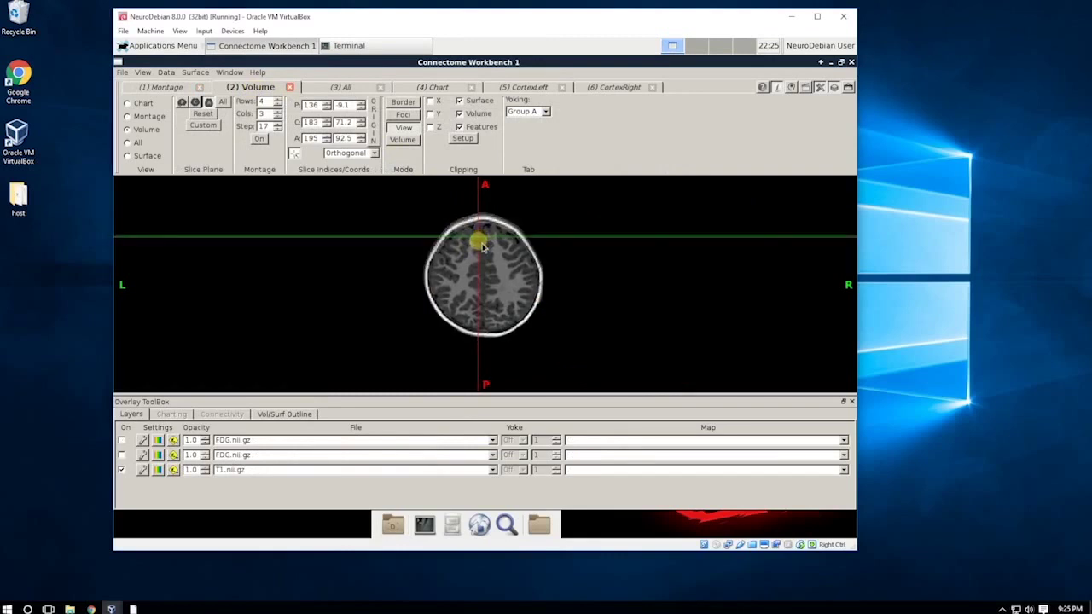
{"action": "scroll", "coordinate": [478, 219], "scroll_direction": "up", "scroll_amount": 3}
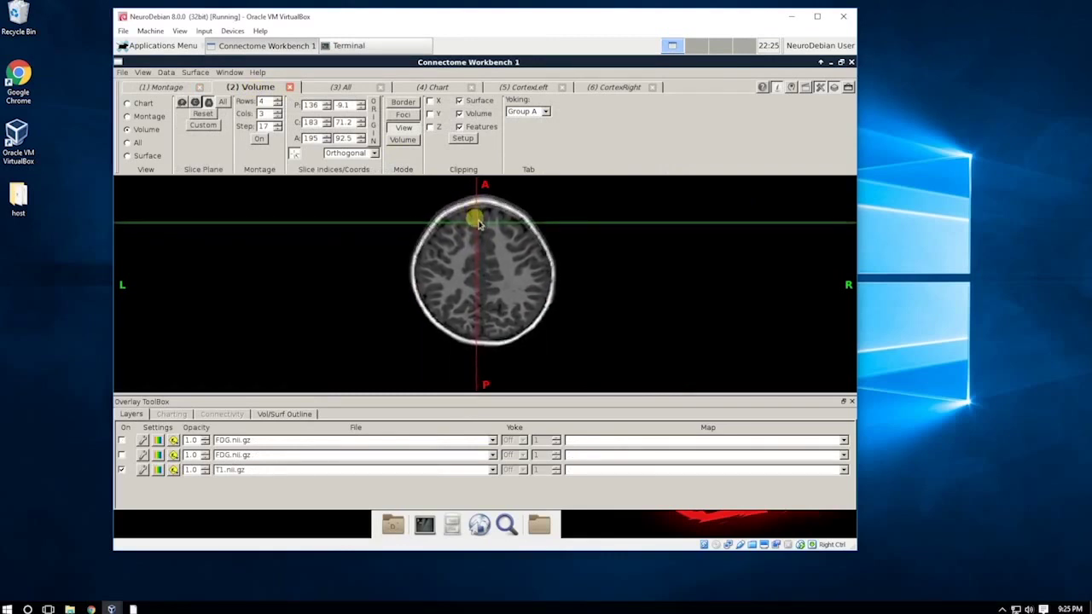
{"action": "left_click_drag", "start_coordinate": [478, 224], "coordinate": [480, 241]}
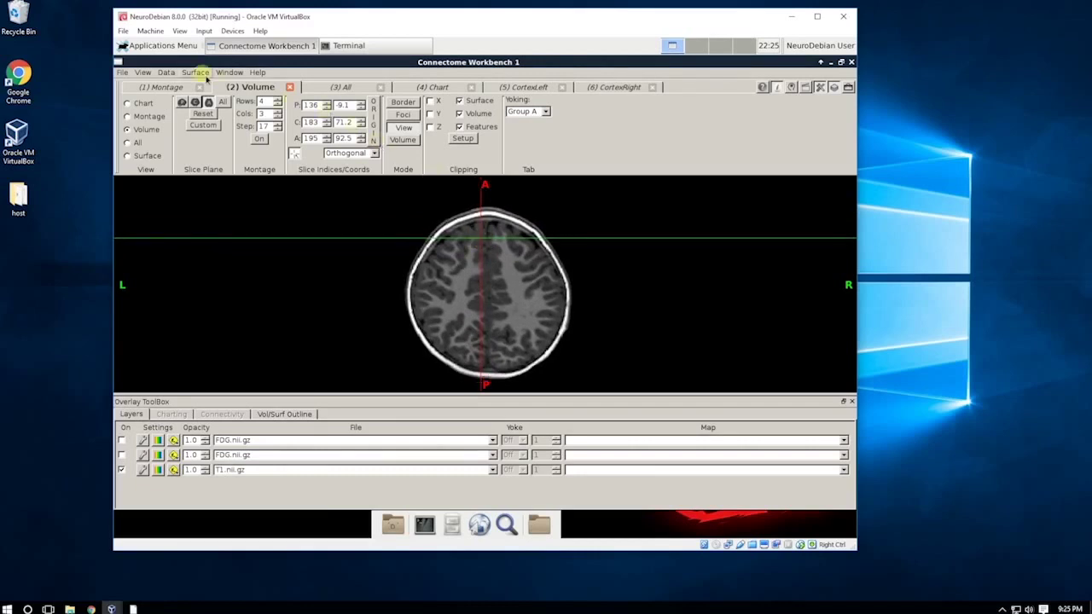
{"action": "left_click", "coordinate": [142, 72]}
{"action": "mouse_move", "coordinate": [165, 115]}
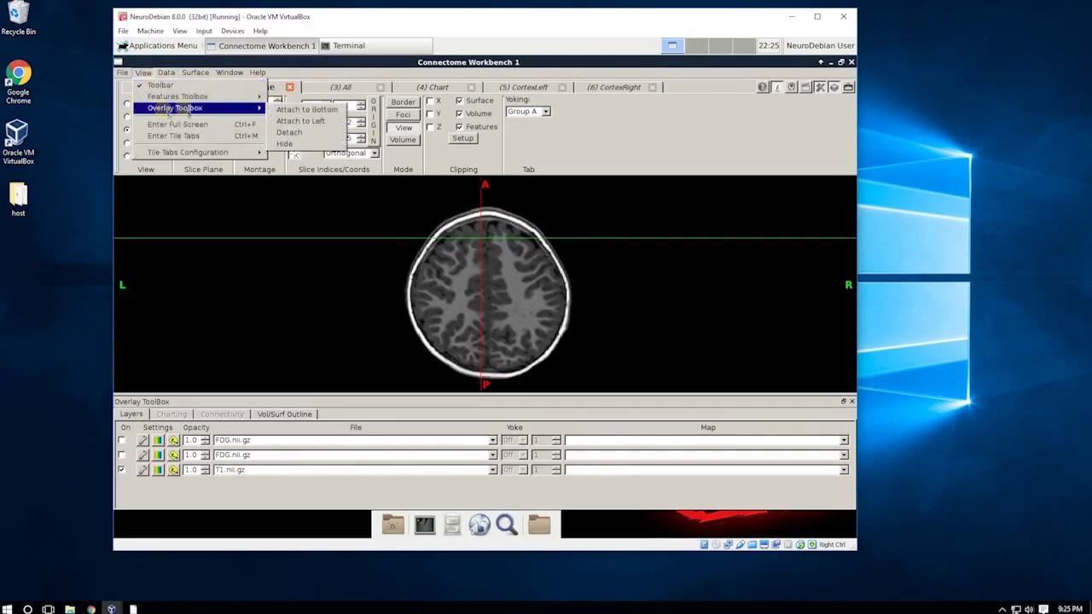
{"action": "left_click", "coordinate": [299, 122]}
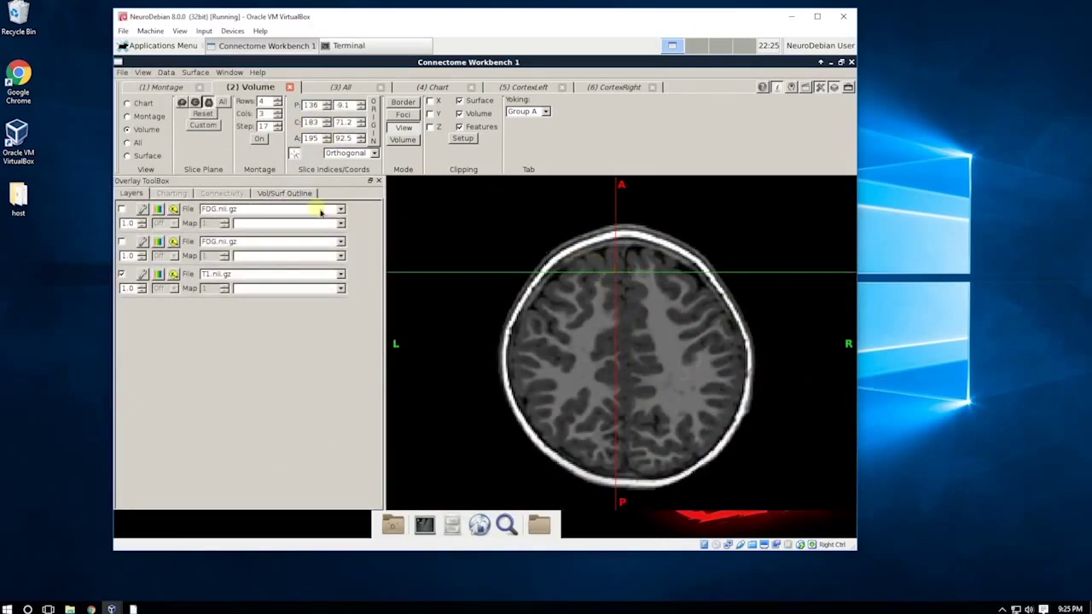
{"action": "left_click", "coordinate": [122, 210]}
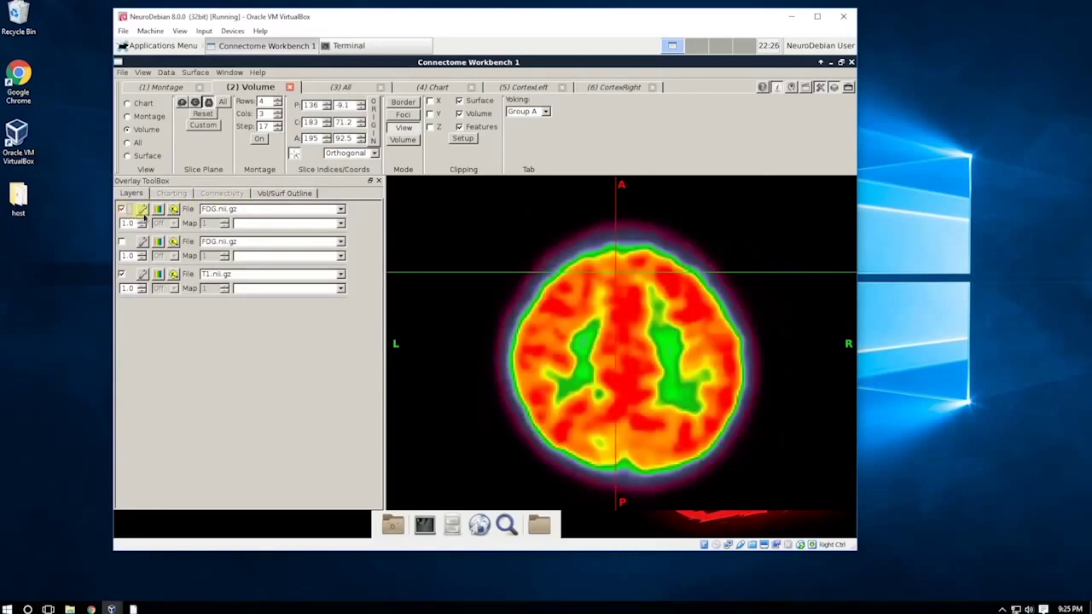
- Give the FDG overlay palette fixed scaling from 5000 to 25000 and close its settings
{"action": "left_click", "coordinate": [142, 210]}
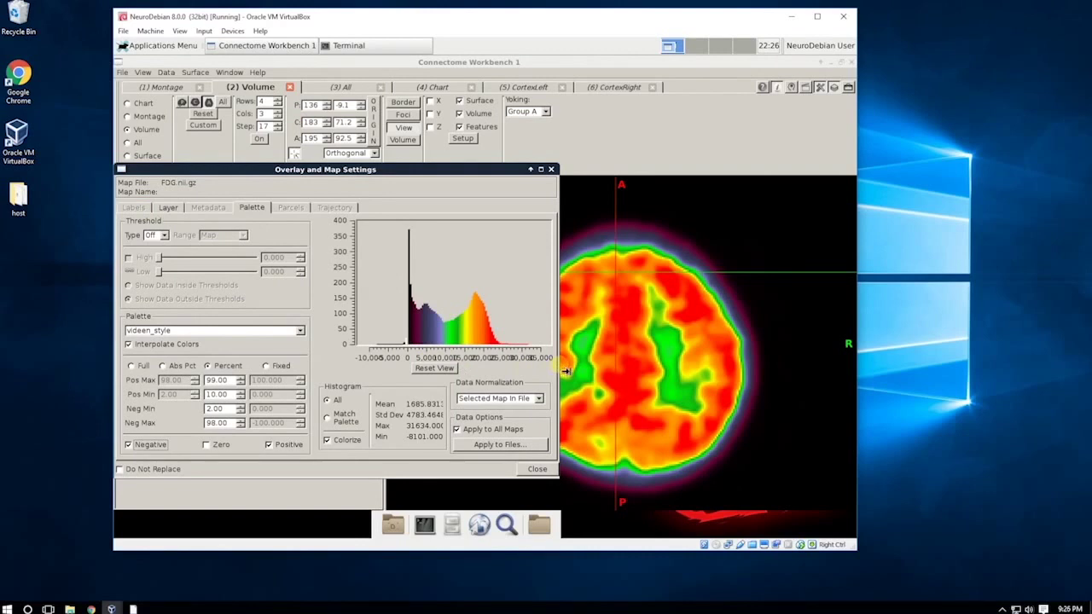
{"action": "left_click_drag", "start_coordinate": [565, 371], "coordinate": [788, 380]}
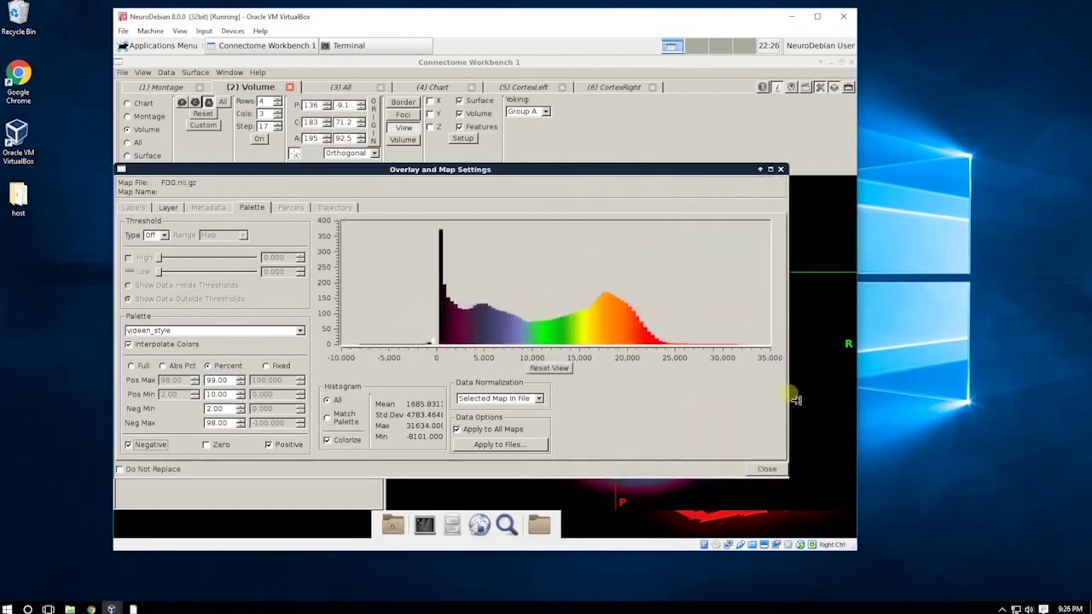
{"action": "left_click", "coordinate": [268, 365]}
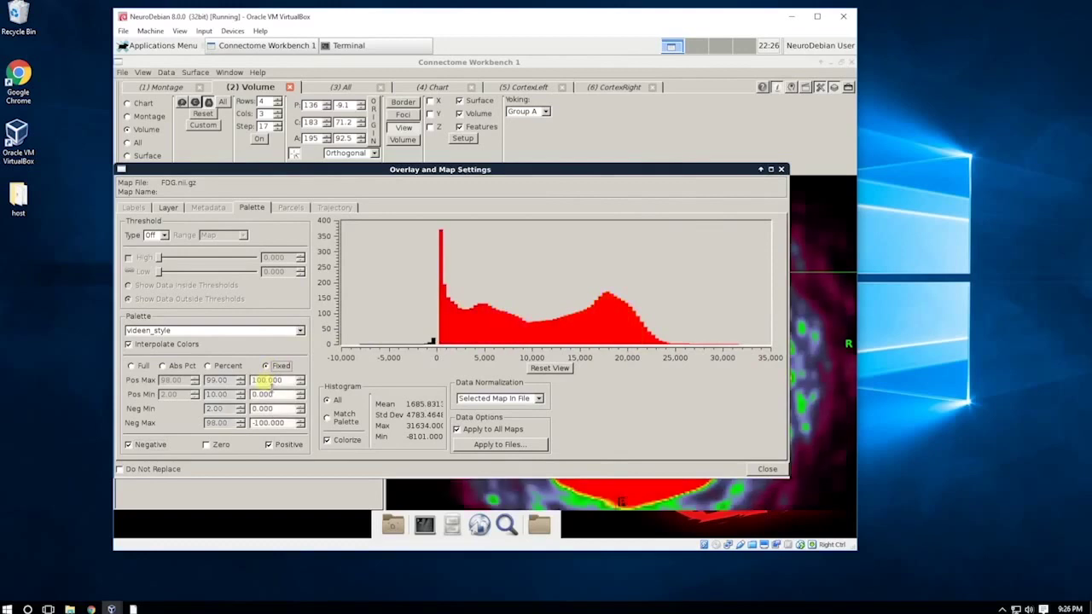
{"action": "left_click_drag", "start_coordinate": [267, 380], "coordinate": [252, 380]}
{"action": "type", "text": "25000"}
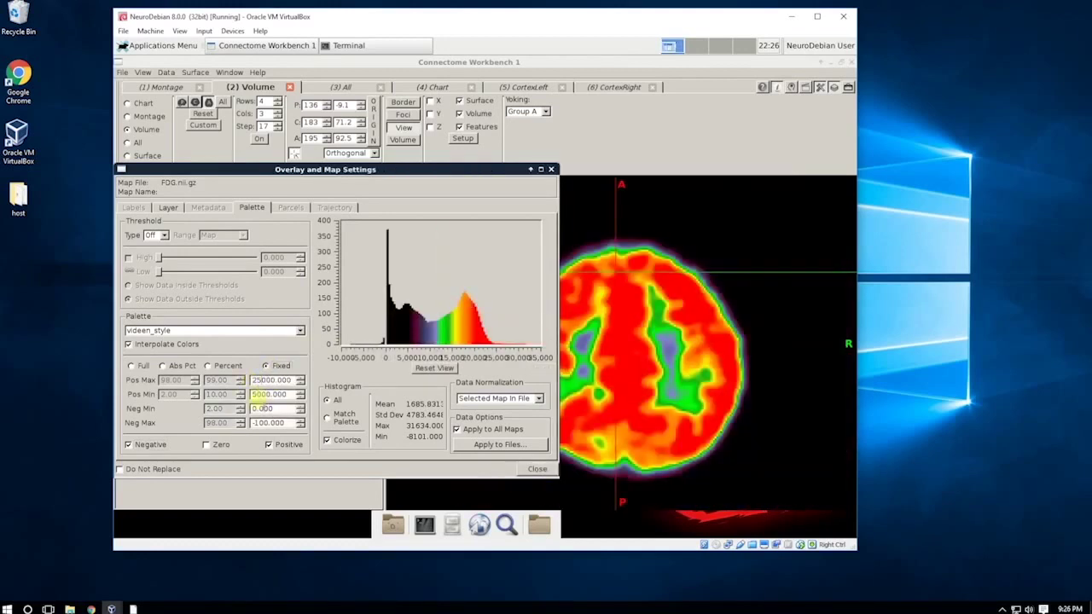
{"action": "key", "text": "Return"}
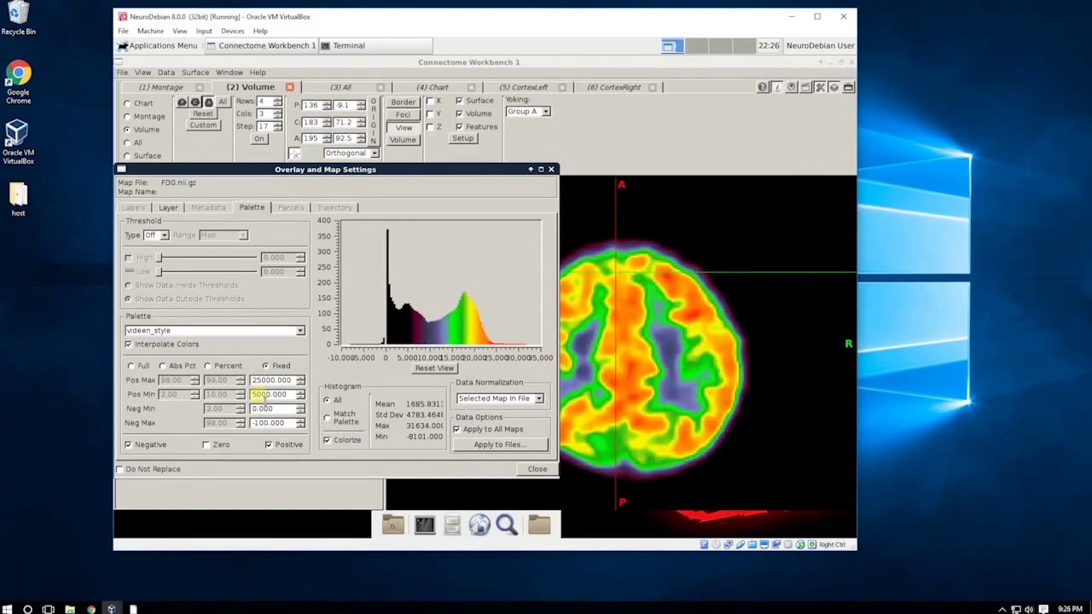
{"action": "left_click", "coordinate": [546, 469]}
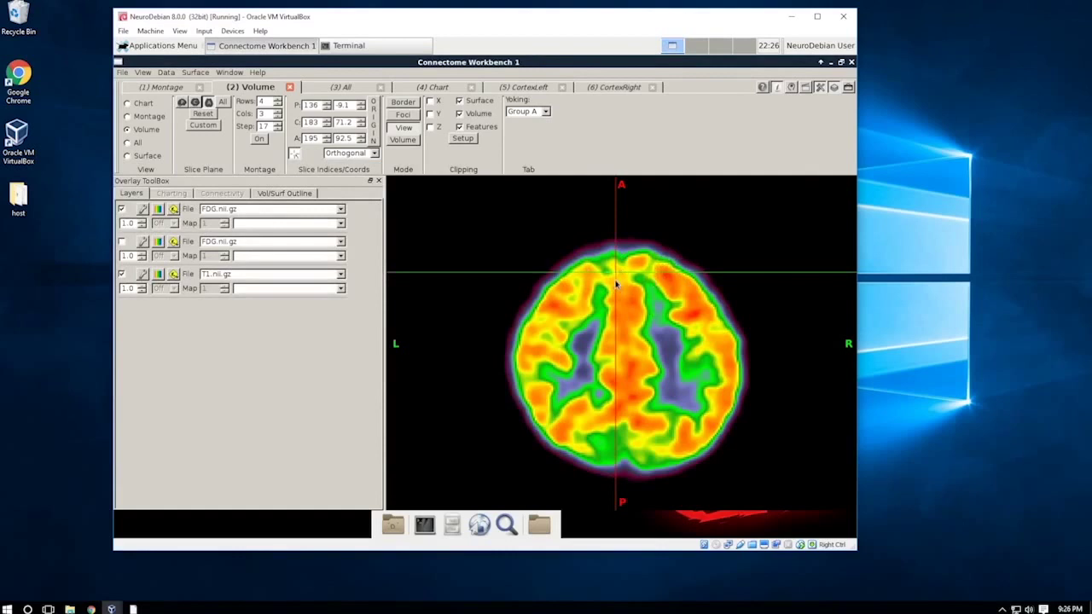
{"action": "left_click", "coordinate": [288, 195]}
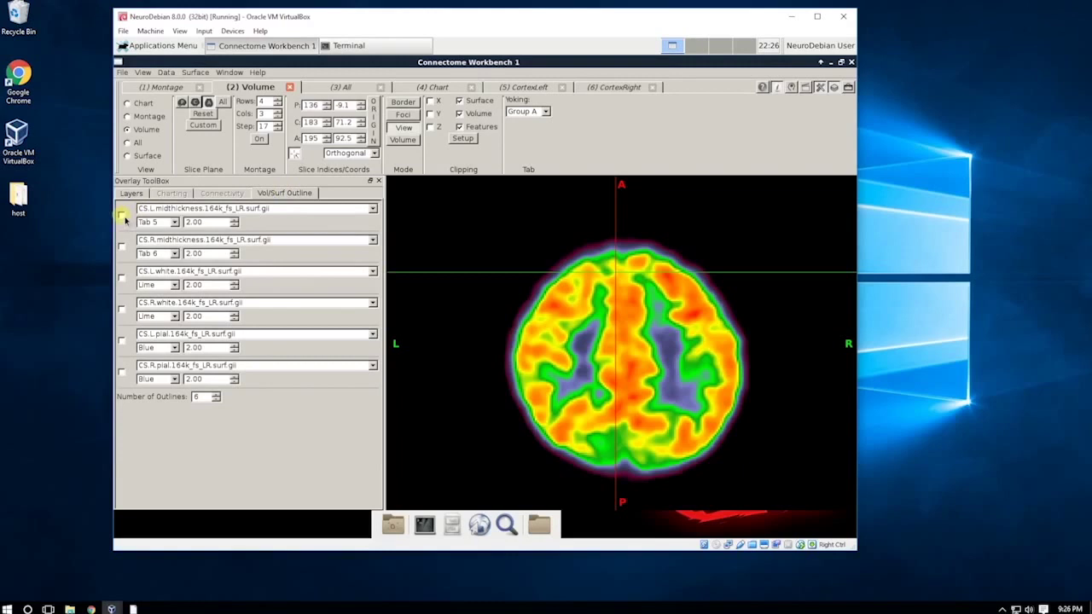
- Show the left and right midthickness outlines on the slice, both coloured Tab 1
{"action": "left_click", "coordinate": [122, 216]}
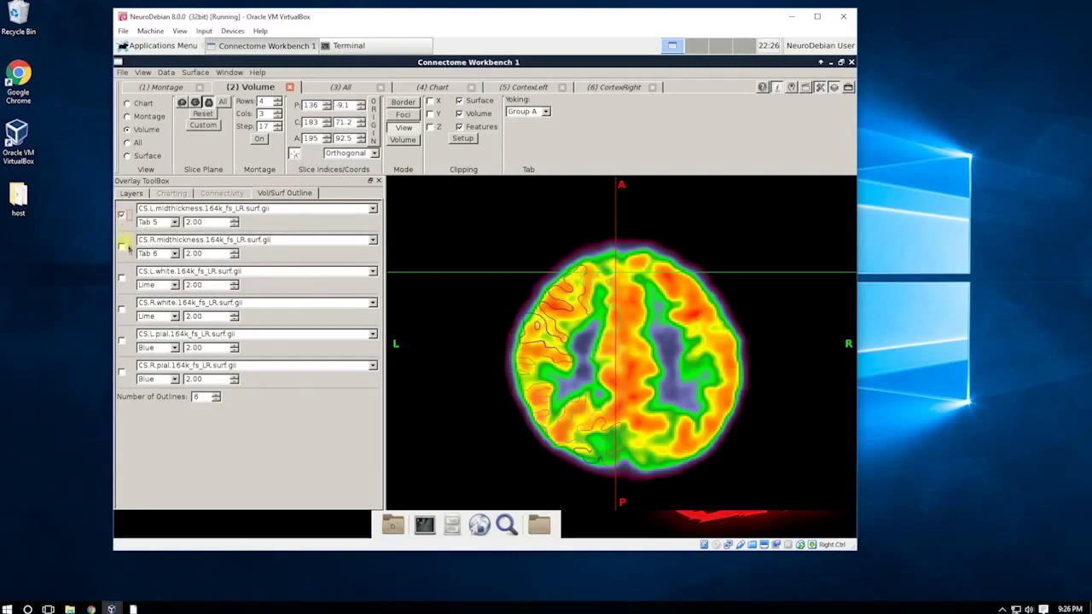
{"action": "left_click", "coordinate": [122, 246]}
{"action": "left_click", "coordinate": [175, 223]}
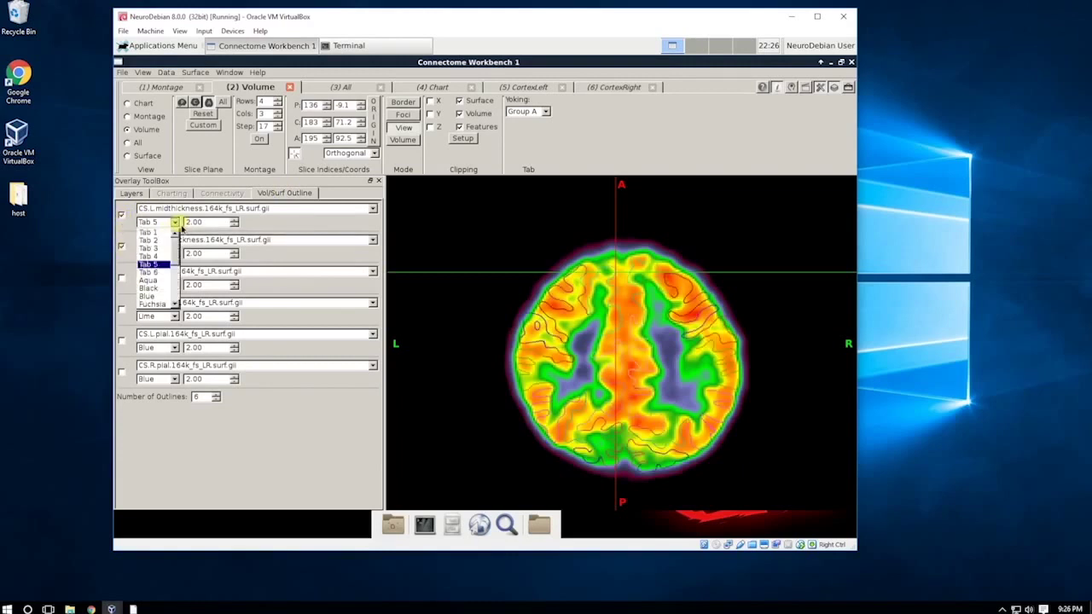
{"action": "left_click", "coordinate": [158, 228]}
{"action": "left_click", "coordinate": [174, 253]}
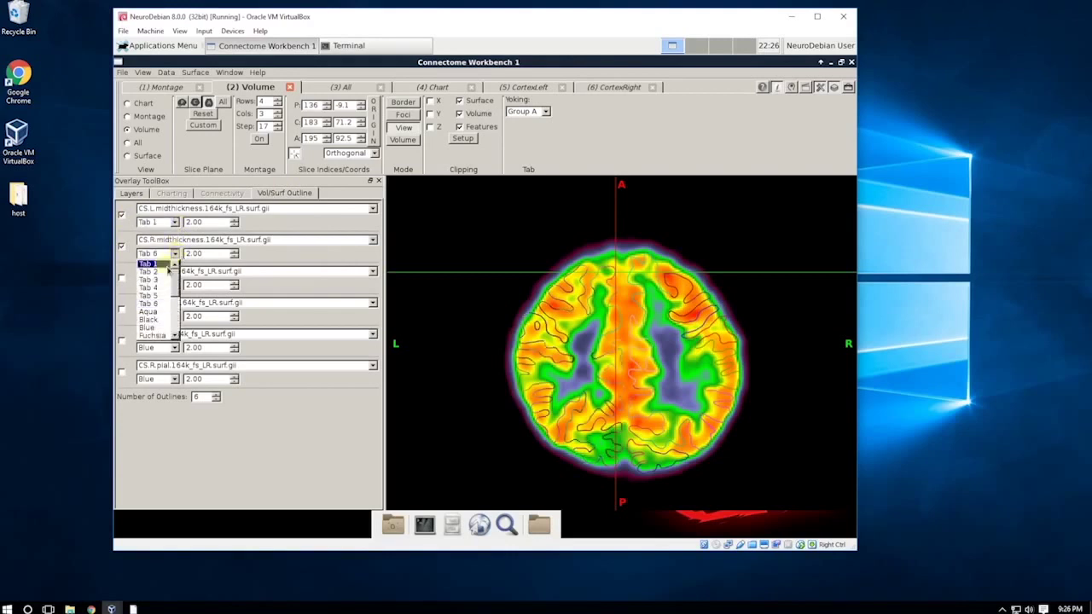
{"action": "left_click", "coordinate": [155, 254]}
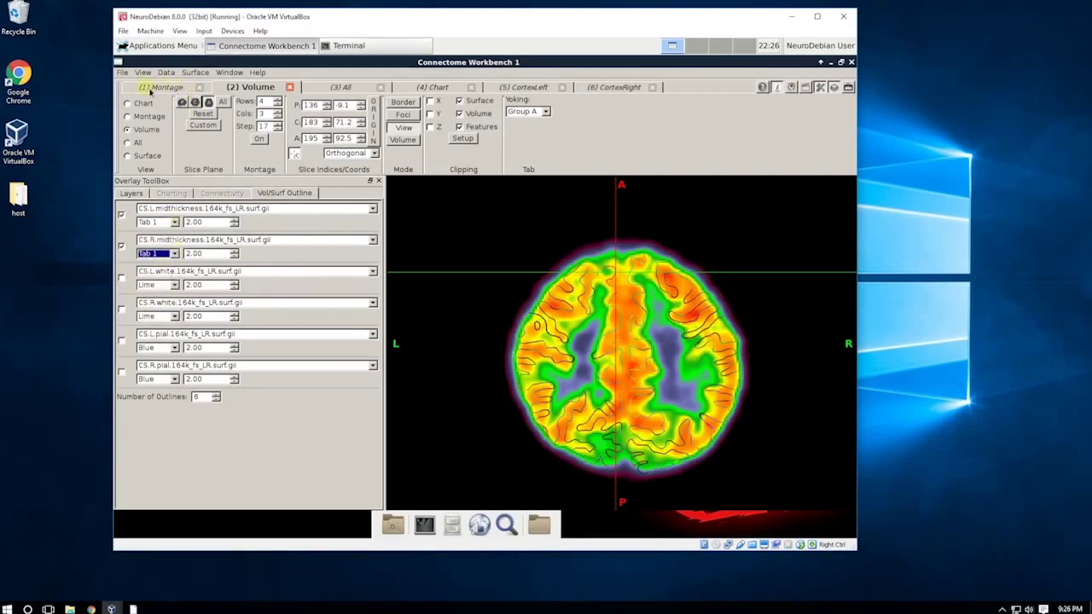
- Thicken both midthickness outlines to width 5
{"action": "left_click", "coordinate": [234, 219]}
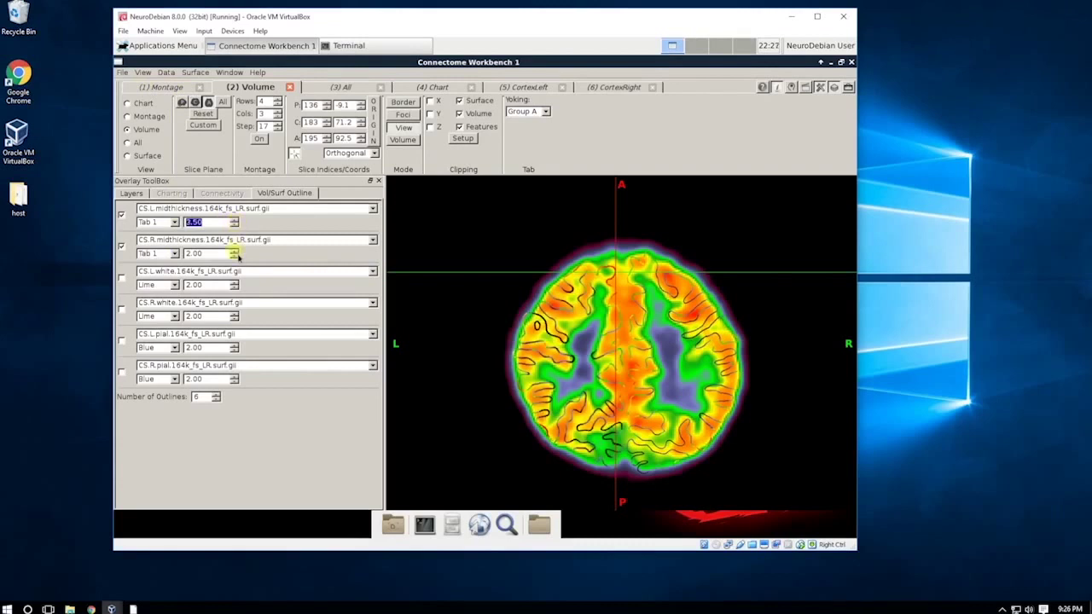
{"action": "left_click", "coordinate": [235, 249]}
{"action": "left_click", "coordinate": [234, 250]}
{"action": "left_click", "coordinate": [234, 250]}
{"action": "left_click", "coordinate": [234, 250]}
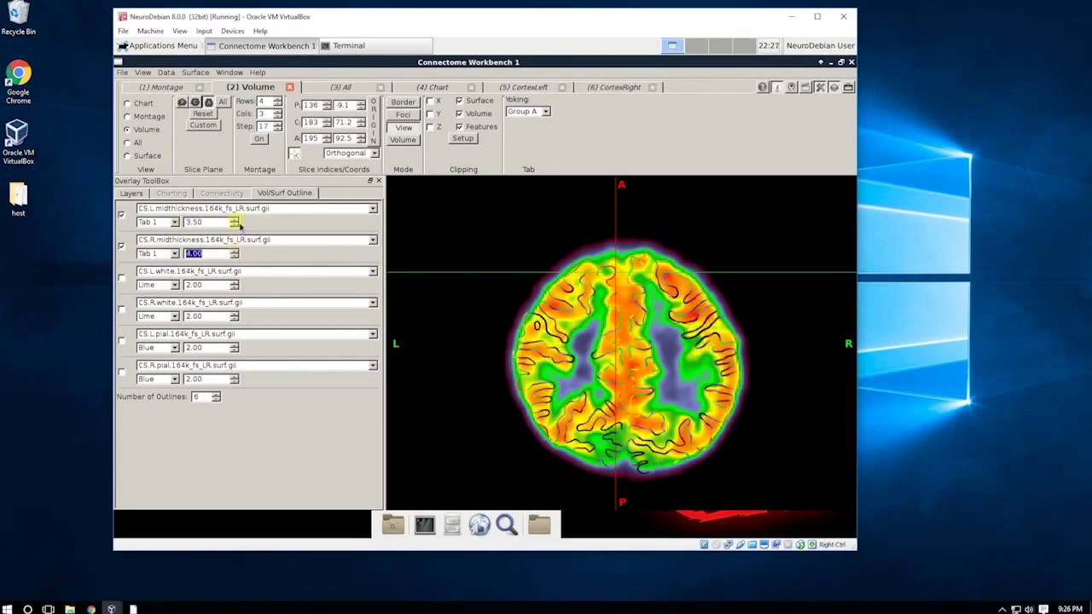
{"action": "left_click", "coordinate": [235, 219]}
{"action": "left_click", "coordinate": [235, 219]}
{"action": "left_click", "coordinate": [236, 219]}
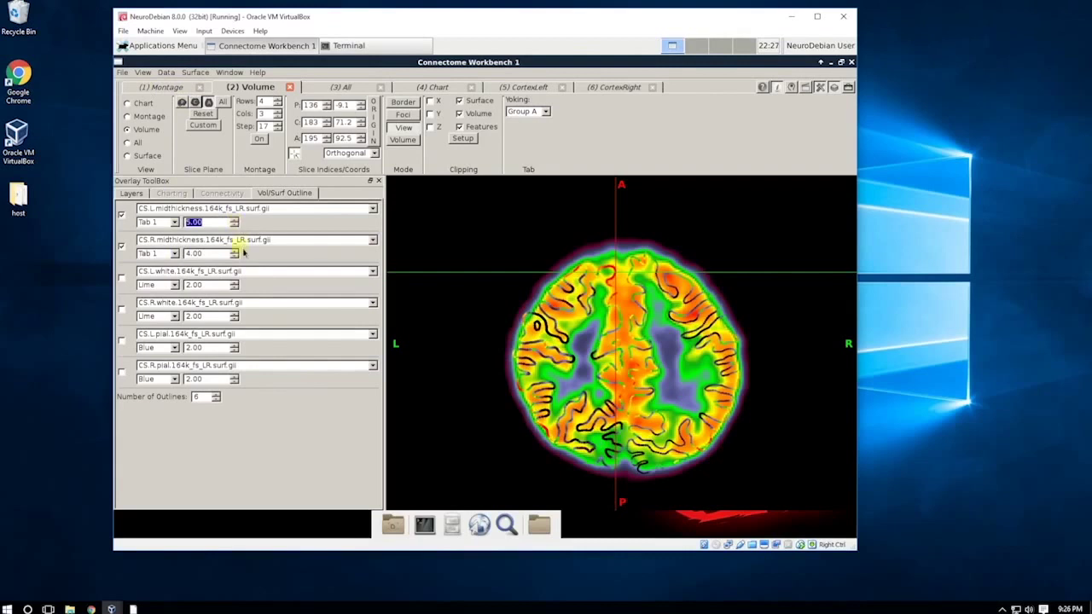
{"action": "left_click", "coordinate": [234, 249]}
{"action": "left_click", "coordinate": [235, 250]}
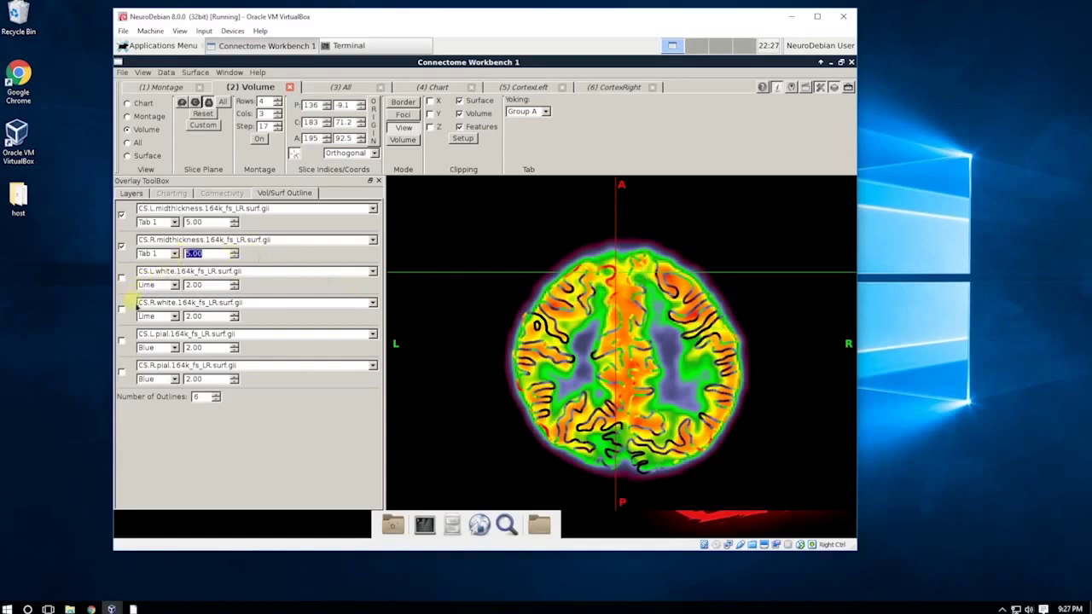
- Turn on the right pial, right white and left pial outlines, and hide both midthickness outlines
{"action": "left_click", "coordinate": [123, 372]}
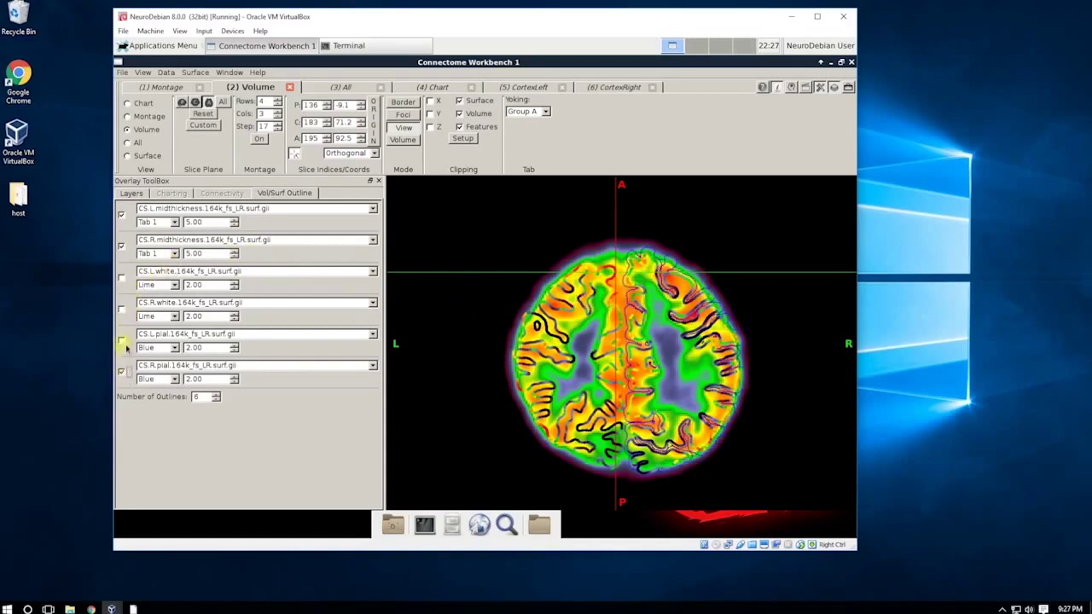
{"action": "left_click", "coordinate": [121, 341]}
{"action": "left_click", "coordinate": [121, 309]}
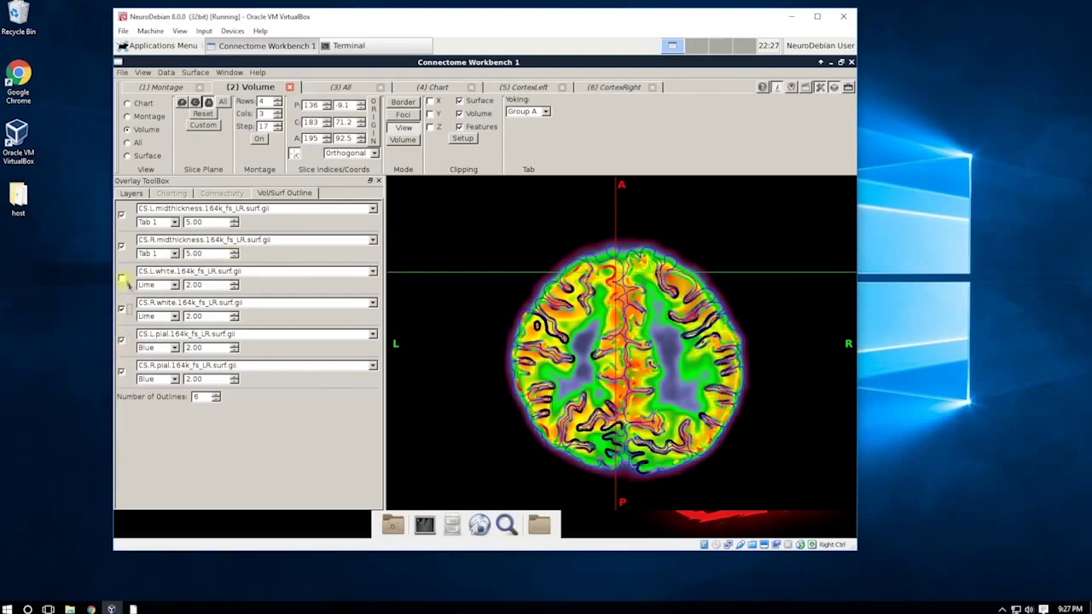
{"action": "left_click", "coordinate": [124, 247]}
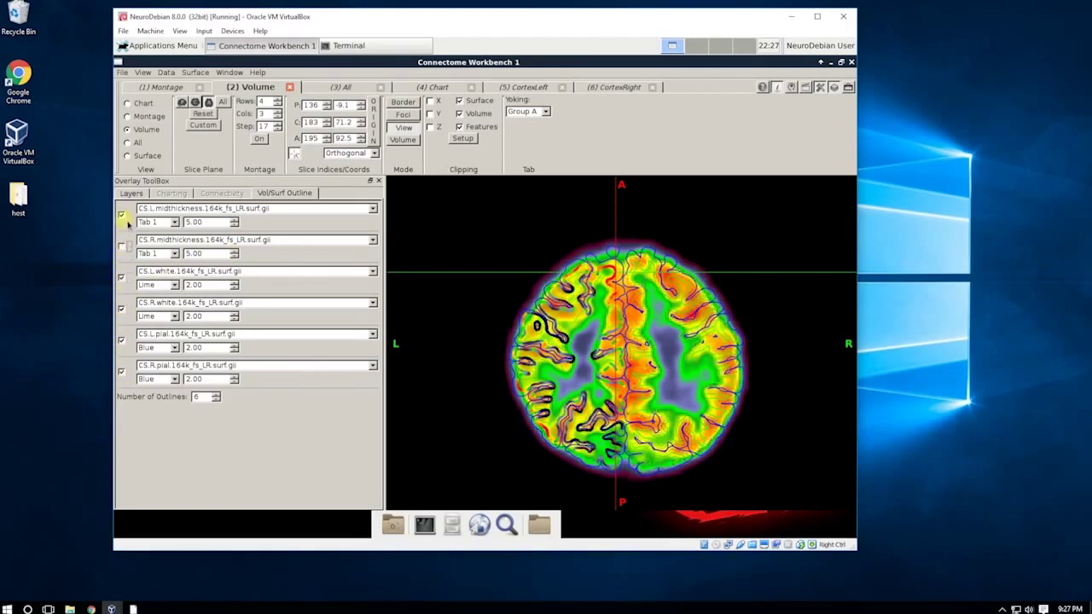
{"action": "left_click", "coordinate": [123, 217]}
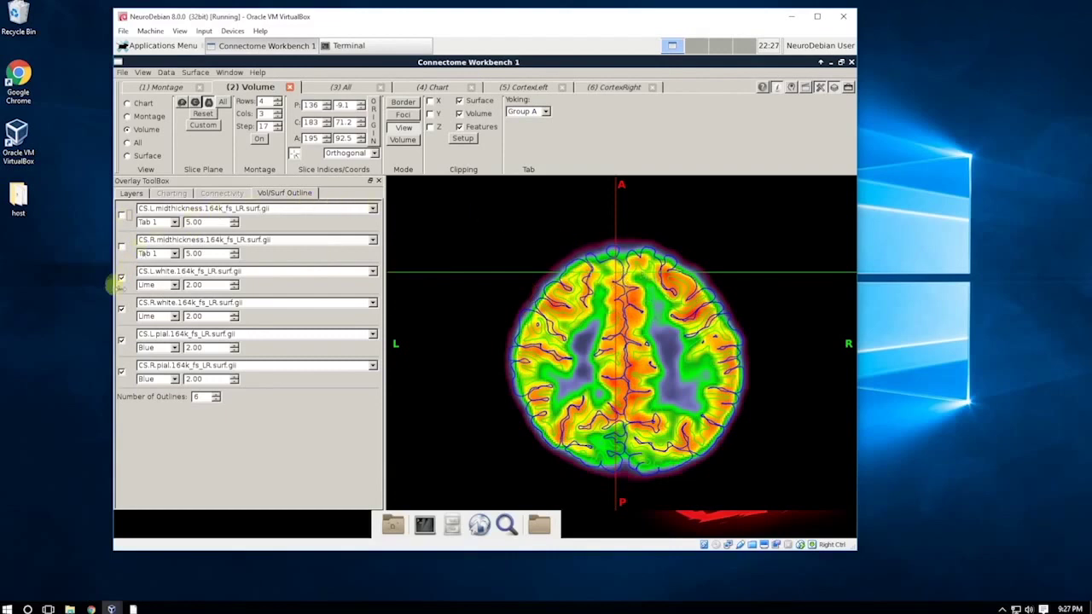
- On the volume layers list, toggle the FDG.nii.gz overlay off and back on to compare with T1
{"action": "left_click", "coordinate": [132, 192]}
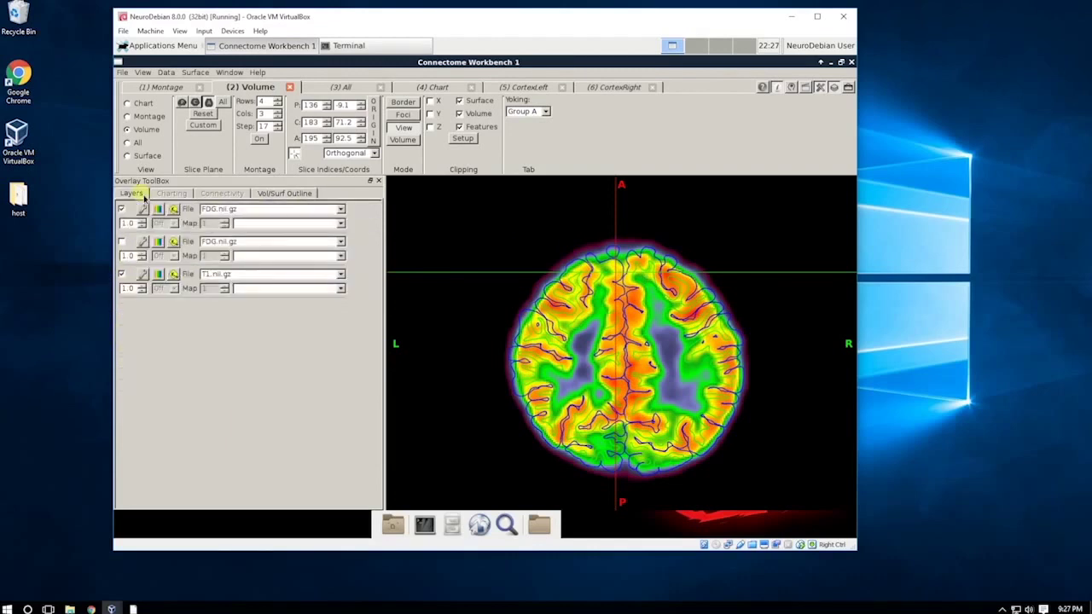
{"action": "left_click", "coordinate": [122, 209]}
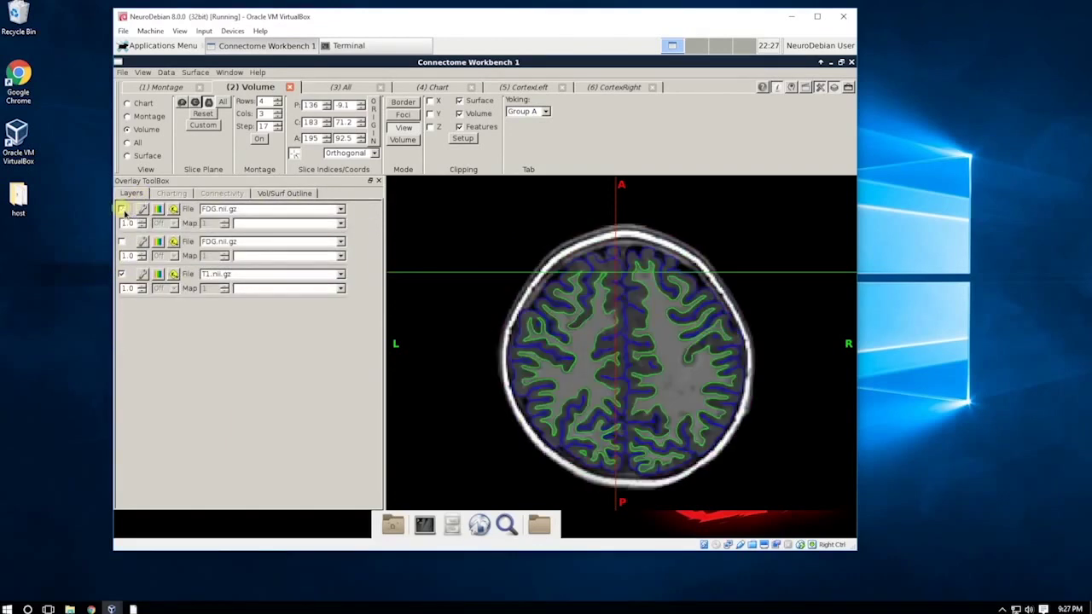
{"action": "left_click", "coordinate": [122, 210]}
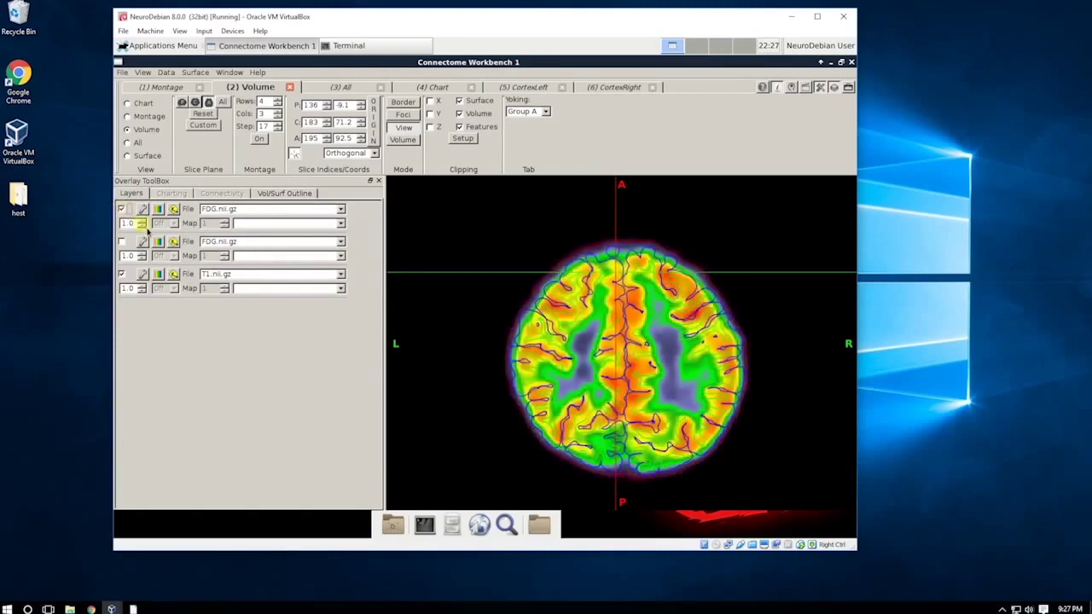
- Lower the FDG overlay's opacity eight steps so the T1 anatomy shows through
{"action": "left_click", "coordinate": [142, 226]}
{"action": "left_click", "coordinate": [141, 226]}
{"action": "left_click", "coordinate": [141, 226]}
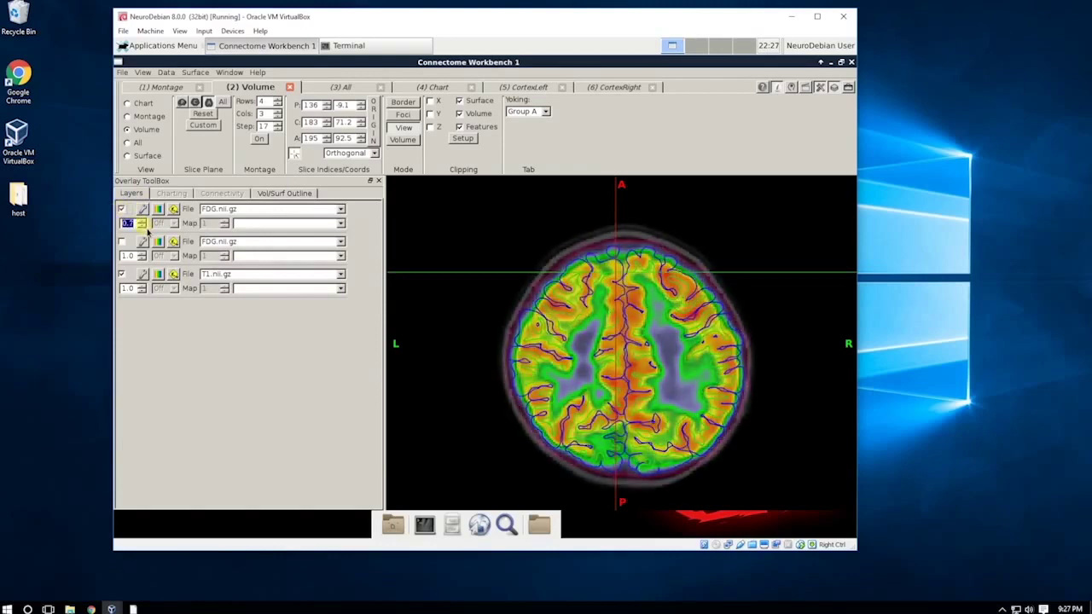
{"action": "left_click", "coordinate": [141, 226]}
{"action": "left_click", "coordinate": [141, 226]}
{"action": "left_click", "coordinate": [142, 226]}
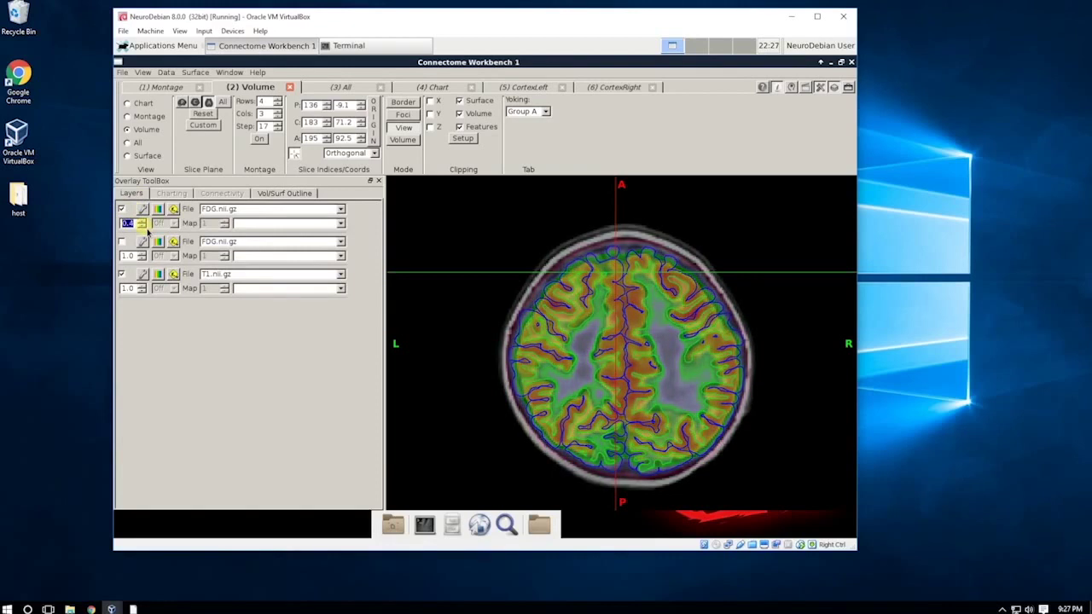
{"action": "left_click", "coordinate": [141, 226]}
{"action": "left_click", "coordinate": [141, 226]}
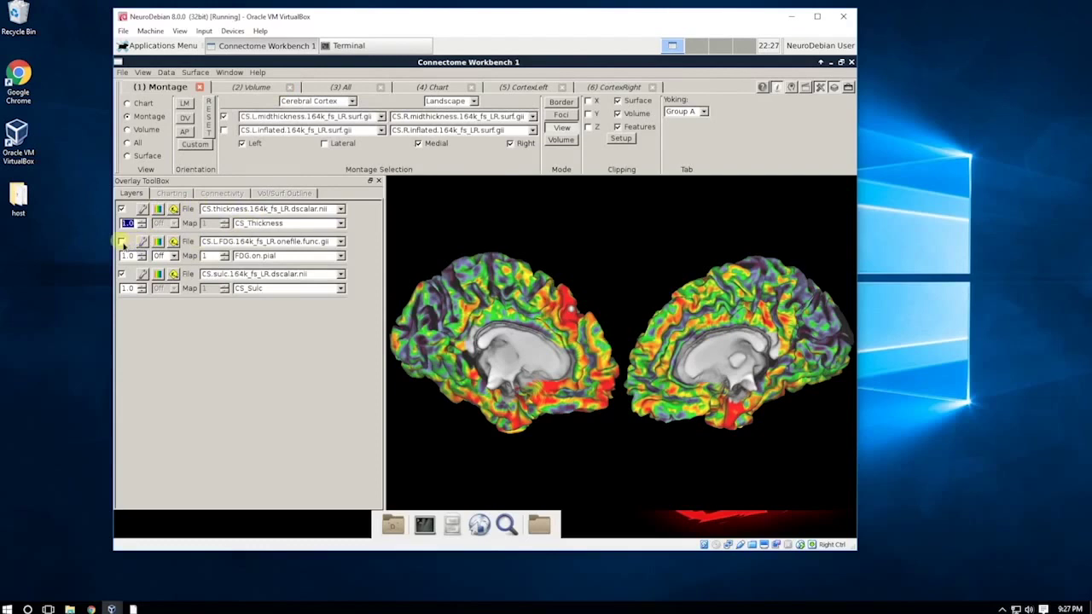
- Enable the CS.L.FDG layer with map FDG.on.midthickness and hide the thickness layer
{"action": "left_click", "coordinate": [122, 241]}
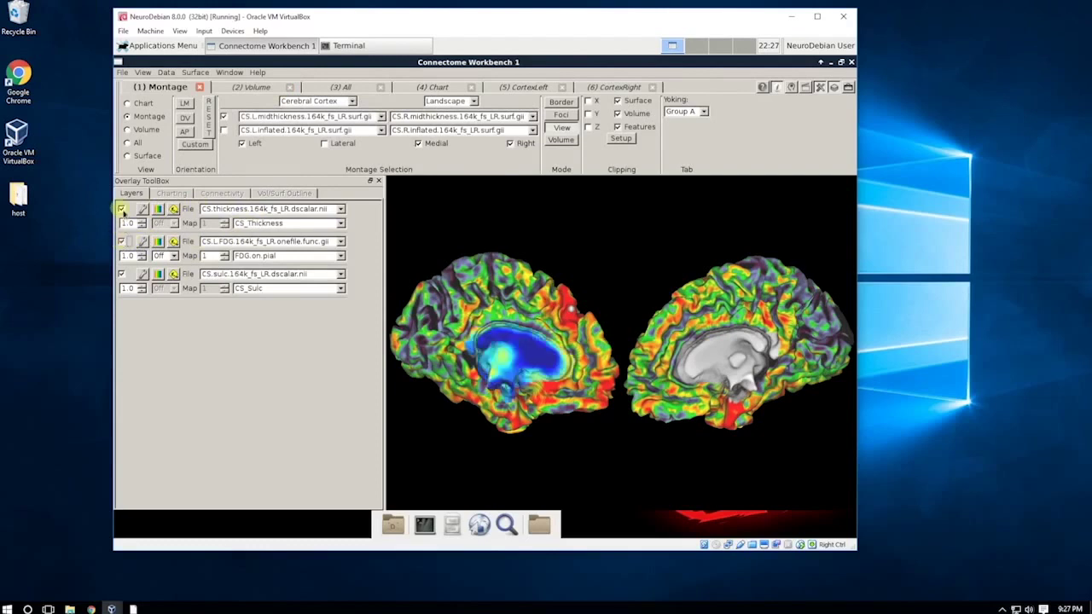
{"action": "left_click", "coordinate": [122, 209]}
{"action": "left_click", "coordinate": [253, 256]}
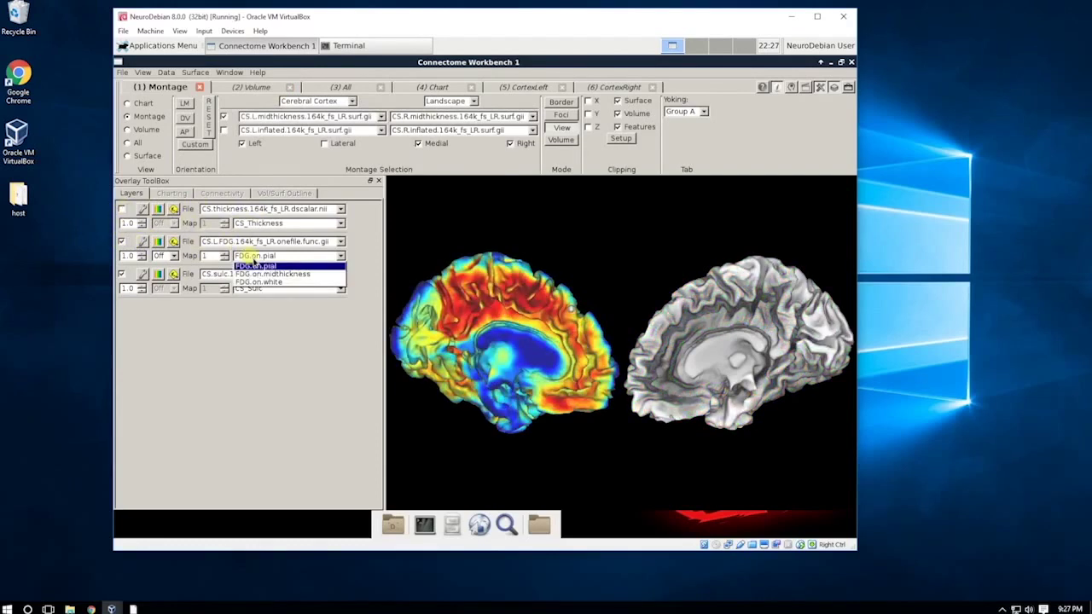
{"action": "left_click", "coordinate": [256, 280]}
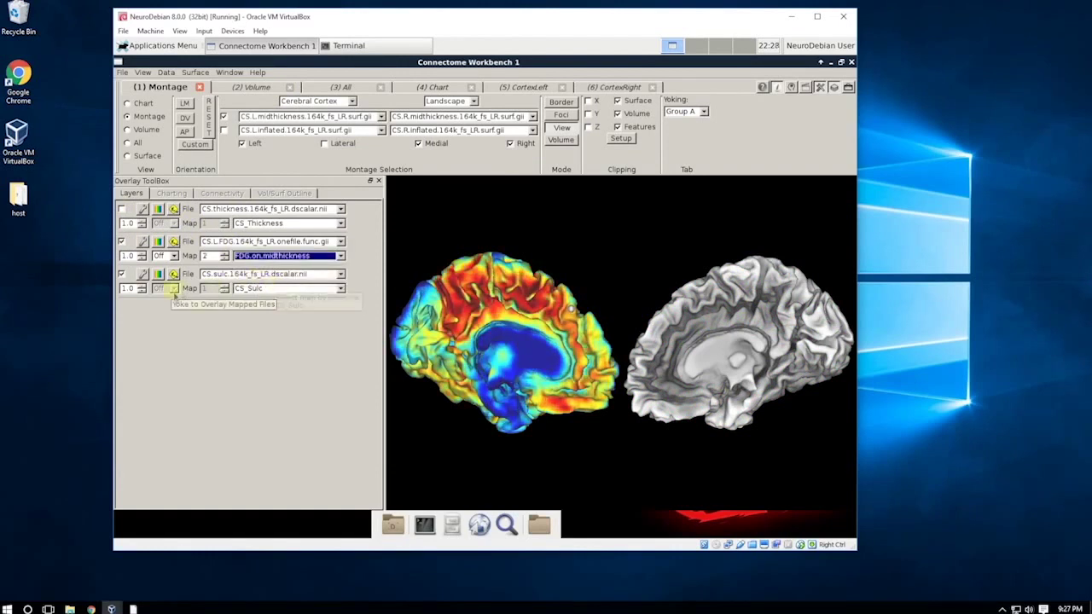
- Replace the sulc layer with CS.R.FDG using map FDG.on.midthickness
{"action": "left_click", "coordinate": [222, 275]}
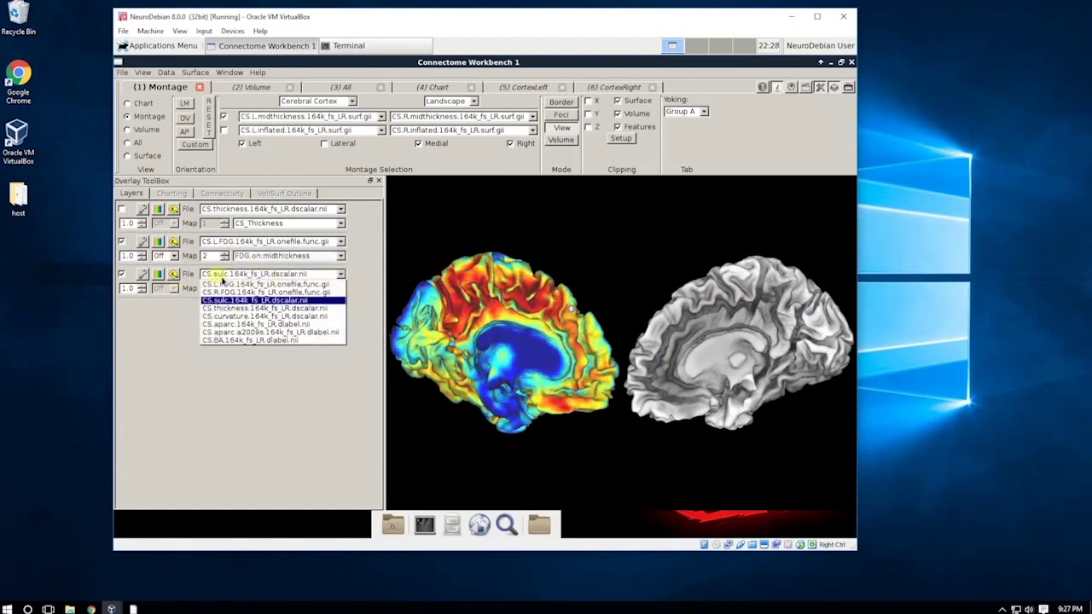
{"action": "left_click", "coordinate": [310, 300]}
{"action": "left_click", "coordinate": [296, 291]}
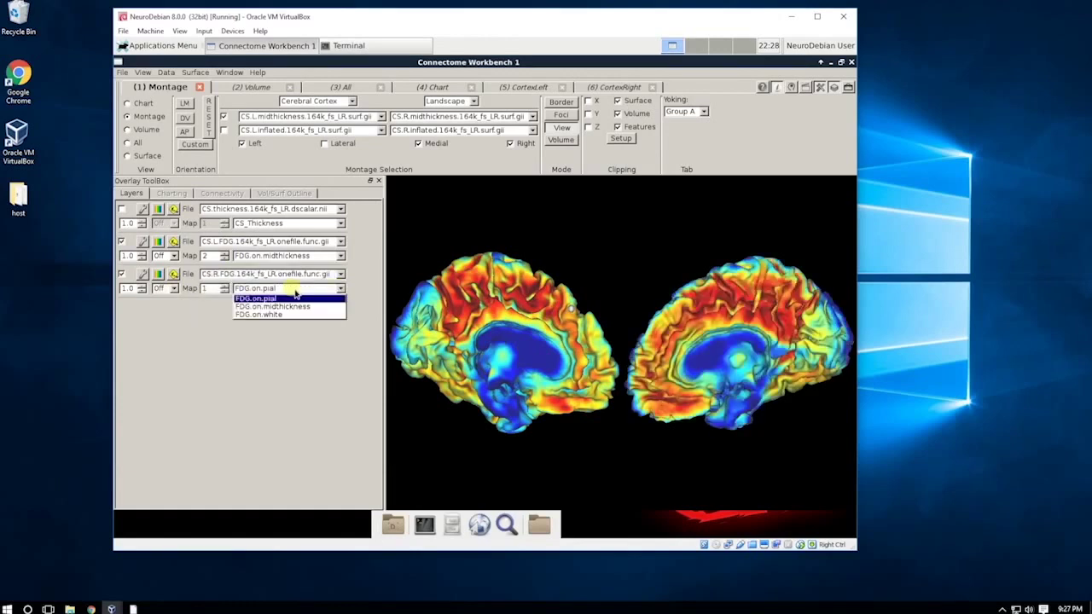
{"action": "left_click", "coordinate": [295, 306]}
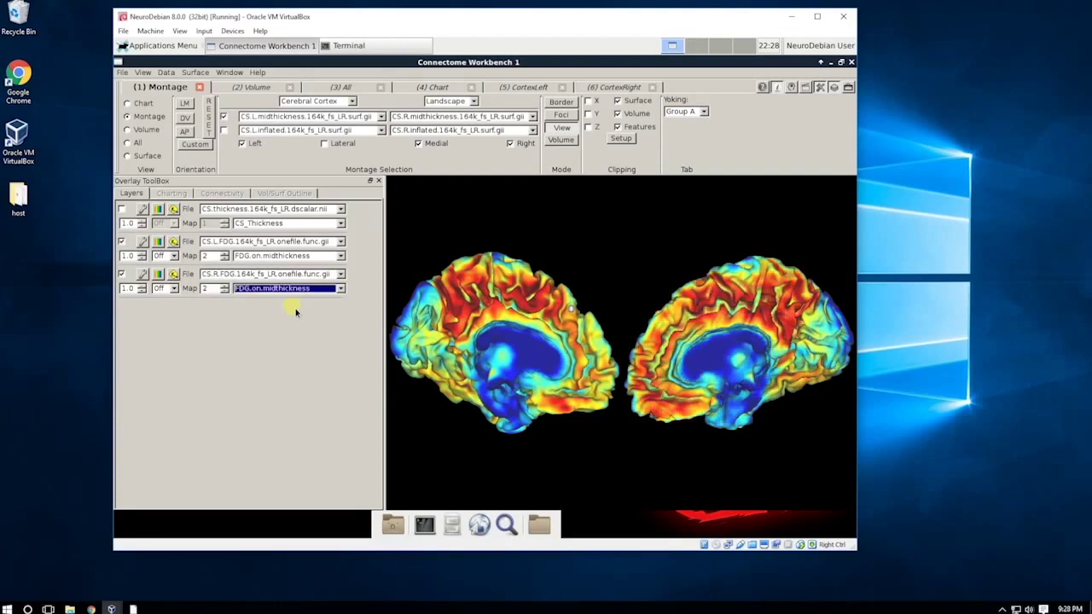